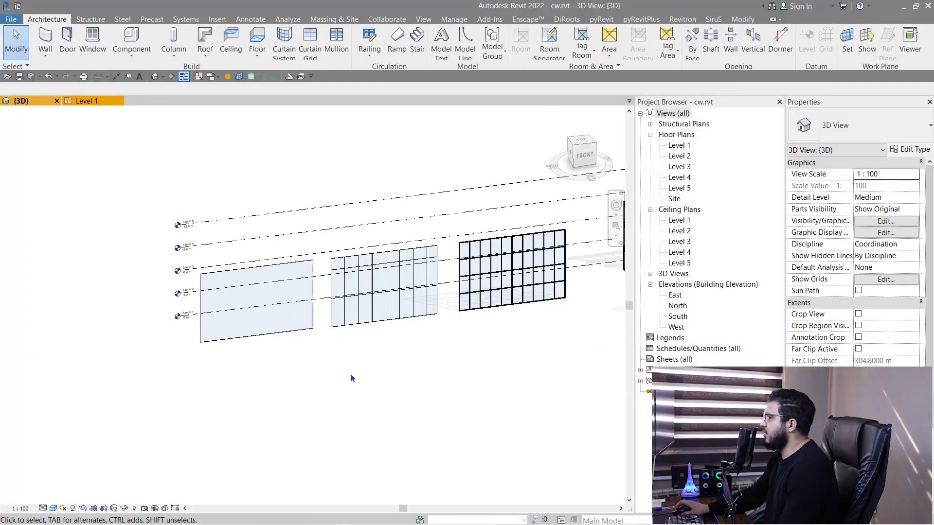
Examine the sample curtain walls in the 3D view: the plain one, the gridded one and the storefront with mullions
{"action": "scroll", "coordinate": [351, 374], "scroll_direction": "up", "scroll_amount": 2}
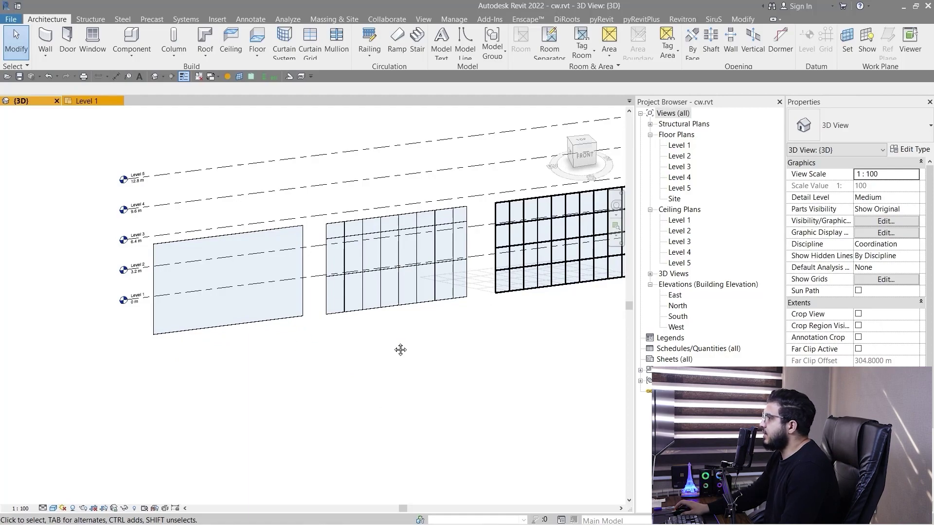
{"action": "middle_click_drag", "start_coordinate": [401, 350], "coordinate": [324, 378]}
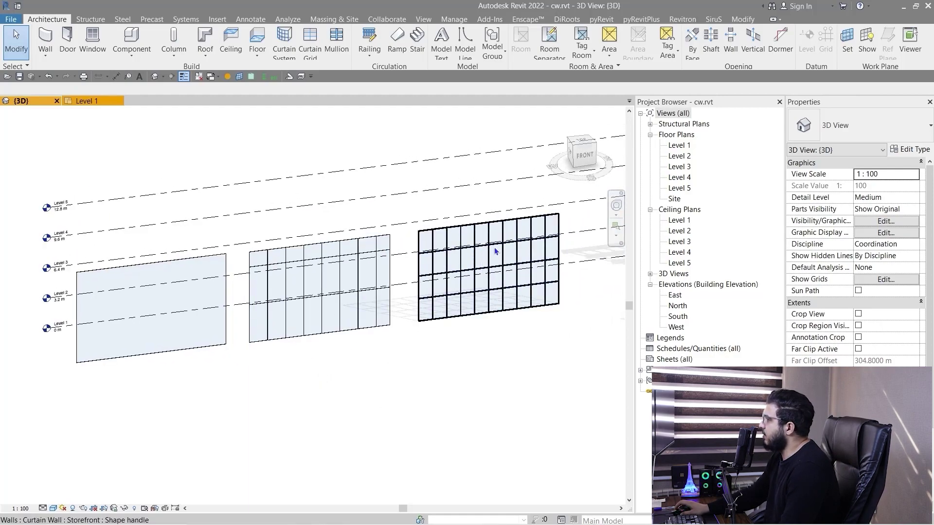
{"action": "scroll", "coordinate": [196, 319], "scroll_direction": "up", "scroll_amount": 4}
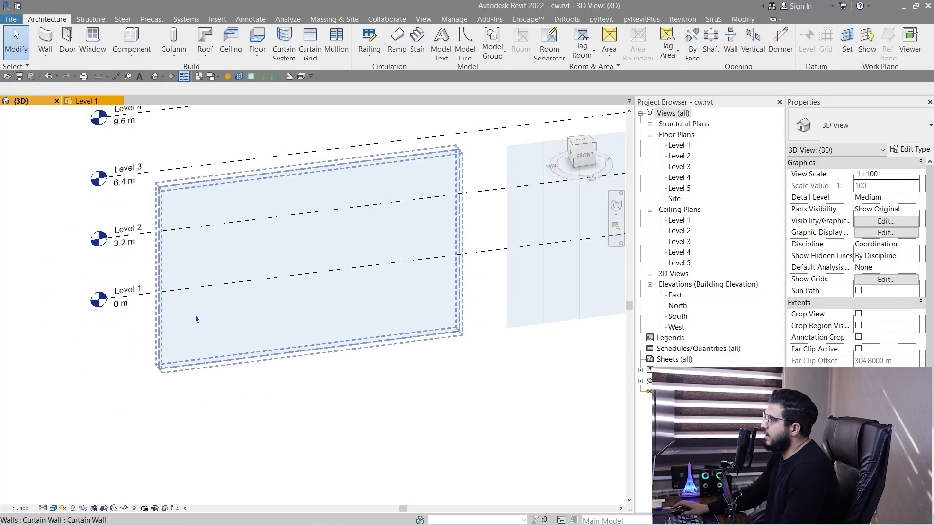
{"action": "scroll", "coordinate": [311, 316], "scroll_direction": "down", "scroll_amount": 3}
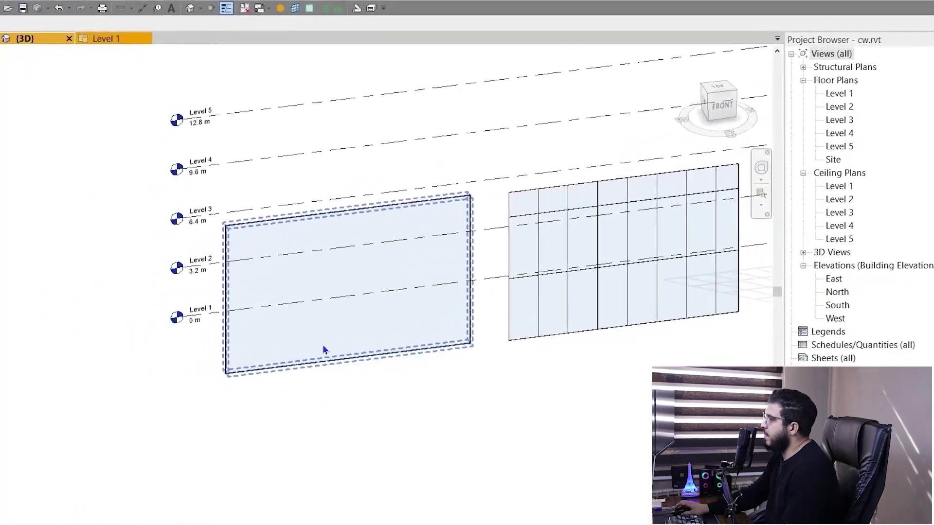
{"action": "scroll", "coordinate": [323, 349], "scroll_direction": "up", "scroll_amount": 3}
{"action": "scroll", "coordinate": [323, 367], "scroll_direction": "down", "scroll_amount": 3}
{"action": "middle_click_drag", "start_coordinate": [323, 369], "coordinate": [342, 410]}
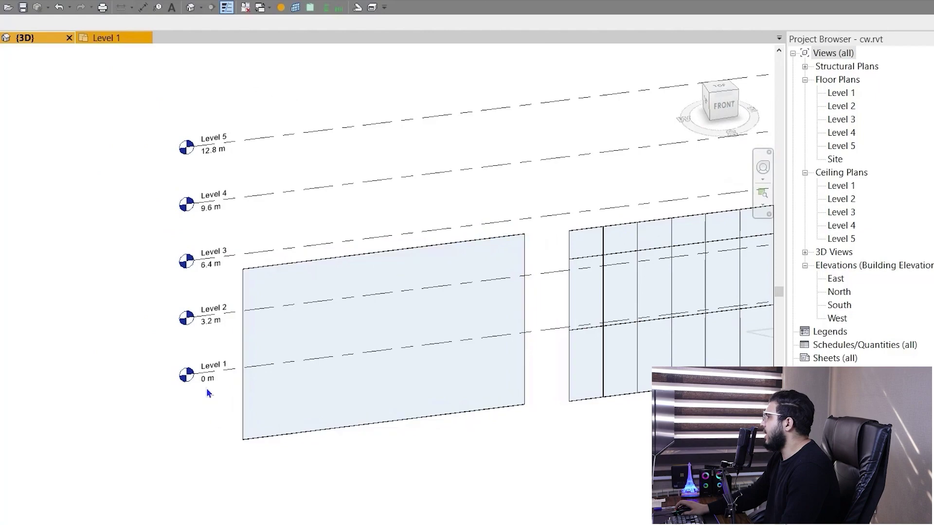
{"action": "middle_click_drag", "start_coordinate": [469, 409], "coordinate": [241, 412]}
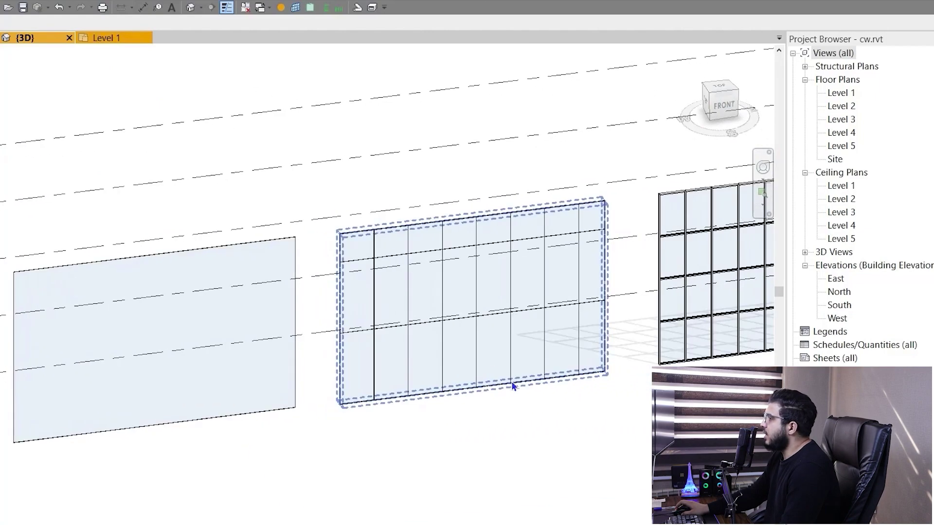
{"action": "middle_click_drag", "start_coordinate": [513, 386], "coordinate": [348, 375]}
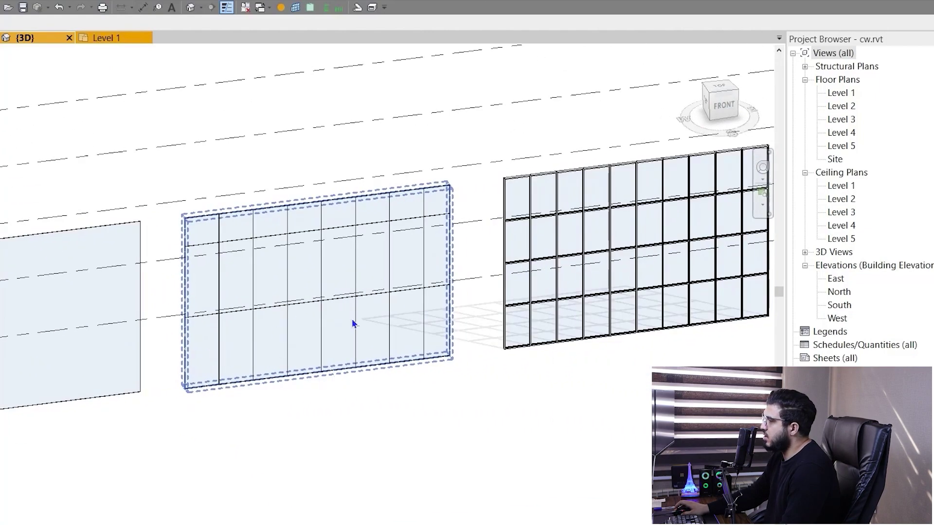
{"action": "middle_click_drag", "start_coordinate": [442, 306], "coordinate": [175, 366]}
{"action": "scroll", "coordinate": [196, 246], "scroll_direction": "up", "scroll_amount": 3}
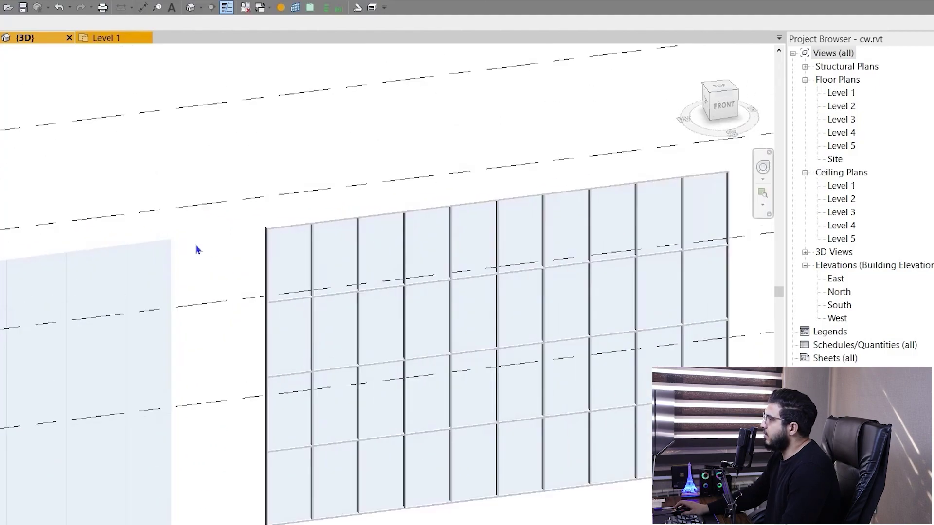
{"action": "middle_click_drag", "start_coordinate": [389, 338], "coordinate": [238, 264]}
{"action": "scroll", "coordinate": [238, 263], "scroll_direction": "down", "scroll_amount": 3}
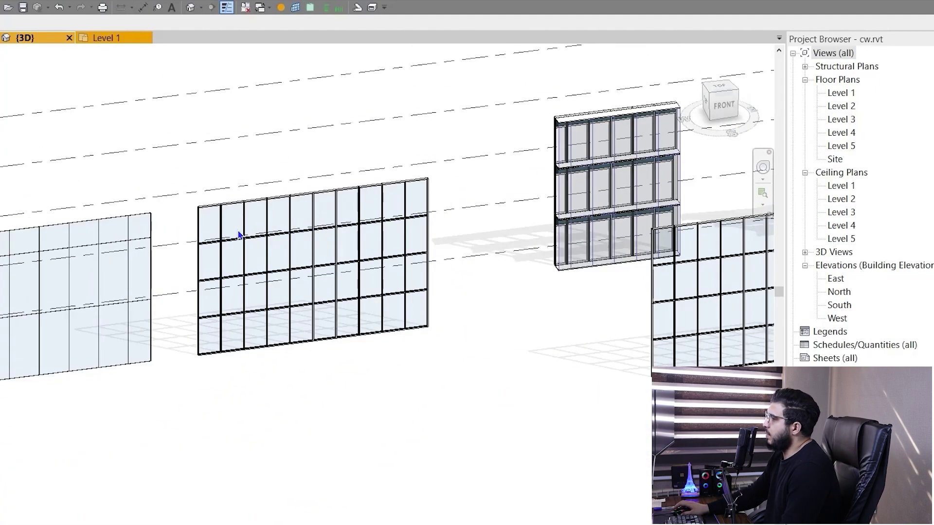
{"action": "scroll", "coordinate": [239, 235], "scroll_direction": "up", "scroll_amount": 2}
{"action": "scroll", "coordinate": [256, 252], "scroll_direction": "up", "scroll_amount": 3}
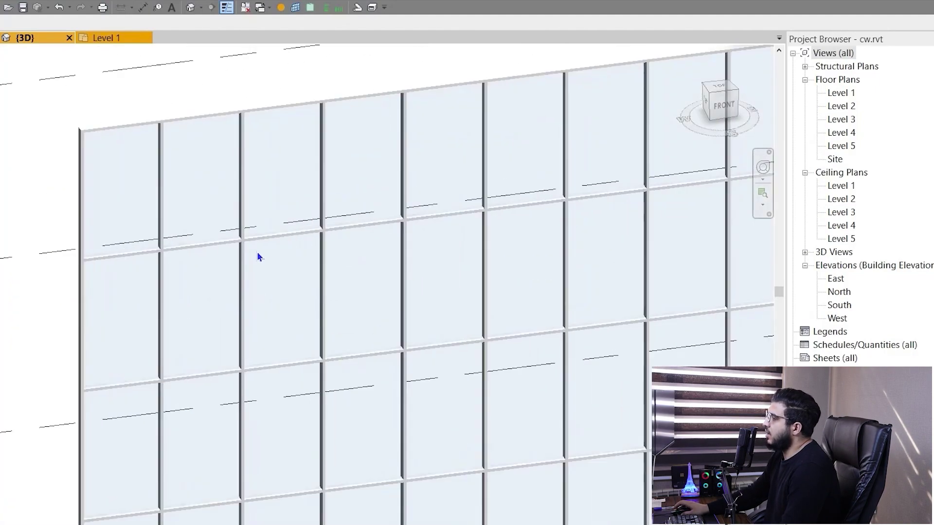
{"action": "scroll", "coordinate": [317, 248], "scroll_direction": "down", "scroll_amount": 5}
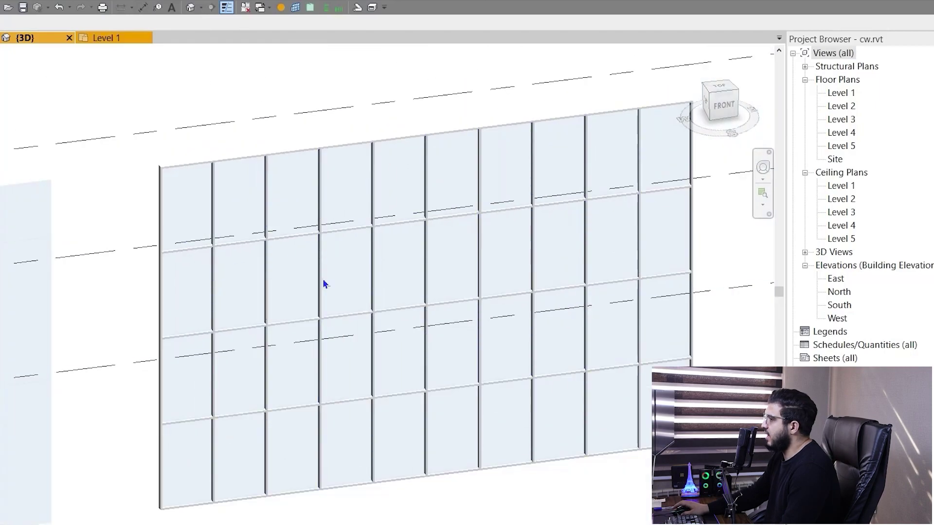
{"action": "scroll", "coordinate": [438, 321], "scroll_direction": "down", "scroll_amount": 4}
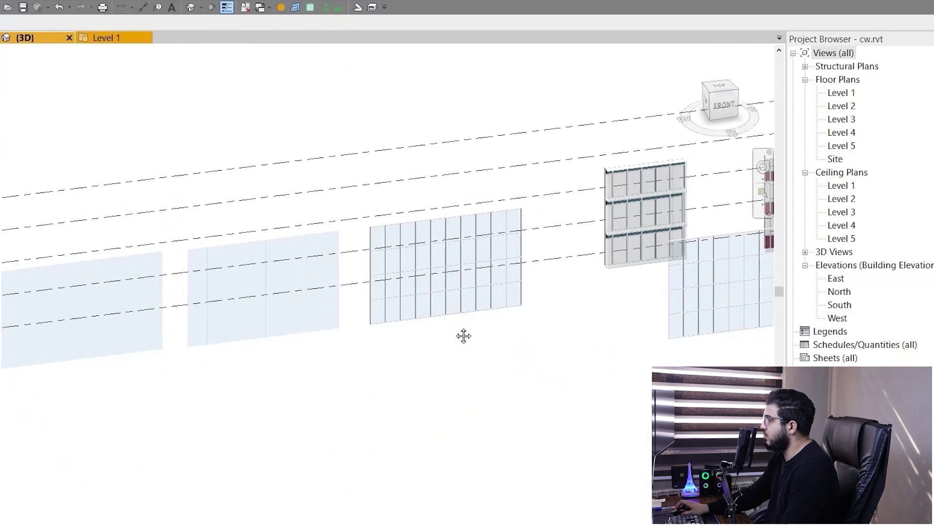
{"action": "scroll", "coordinate": [154, 387], "scroll_direction": "up", "scroll_amount": 5}
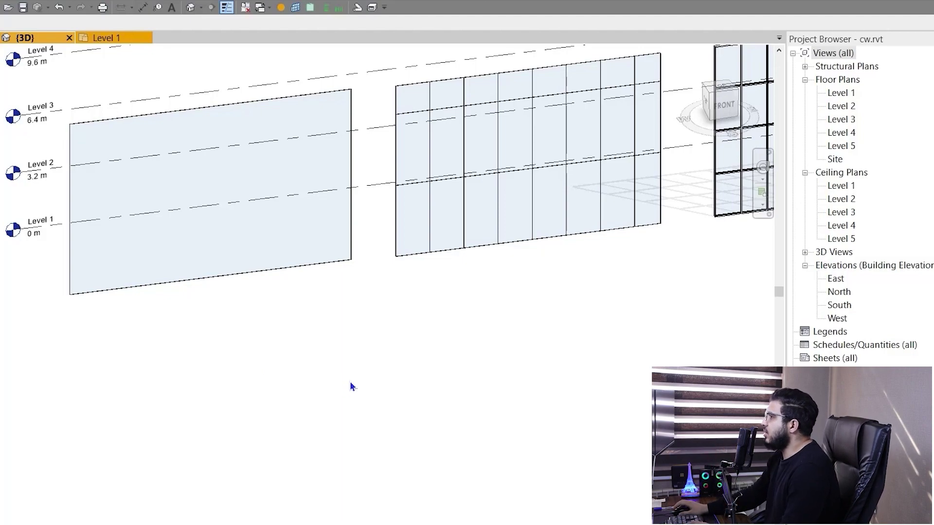
{"action": "scroll", "coordinate": [349, 381], "scroll_direction": "down", "scroll_amount": 4}
{"action": "scroll", "coordinate": [308, 340], "scroll_direction": "up", "scroll_amount": 3}
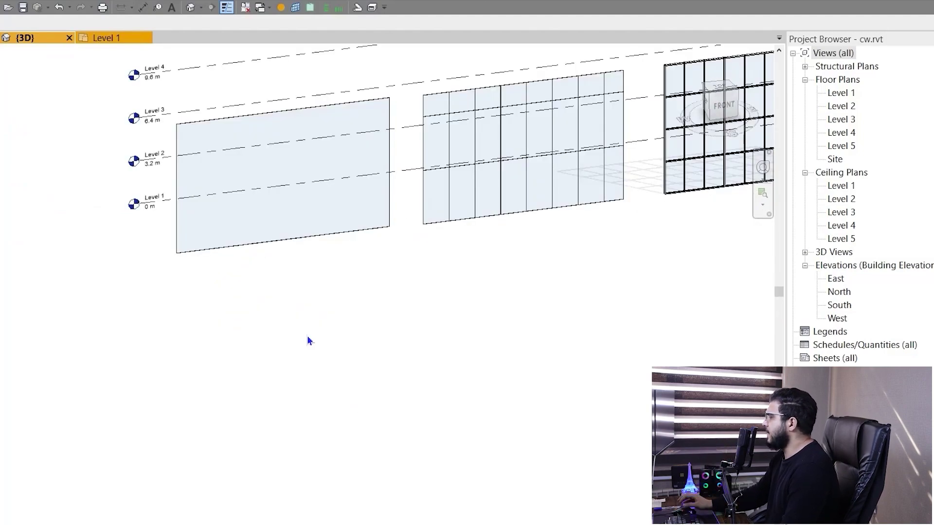
{"action": "scroll", "coordinate": [307, 340], "scroll_direction": "down", "scroll_amount": 3}
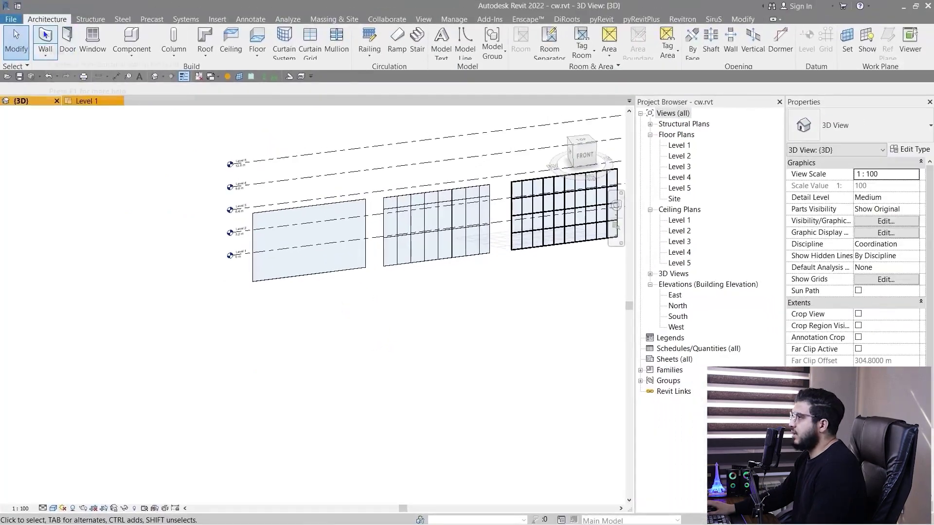
Draw a straight wall of type Curtain Wall about 20.1 m long from Level 1 up to Level 4, beside the plain sample wall
{"action": "left_click", "coordinate": [43, 31]}
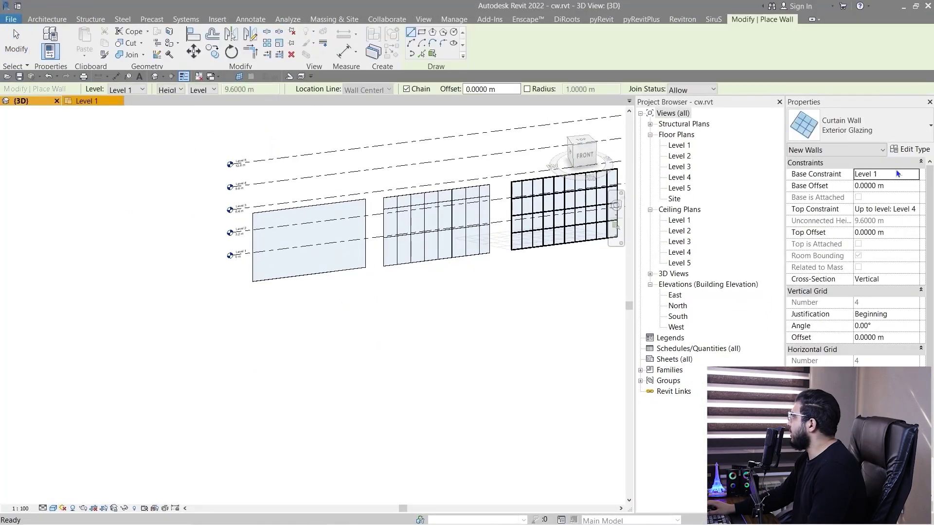
{"action": "left_click", "coordinate": [851, 130]}
{"action": "left_click", "coordinate": [849, 168]}
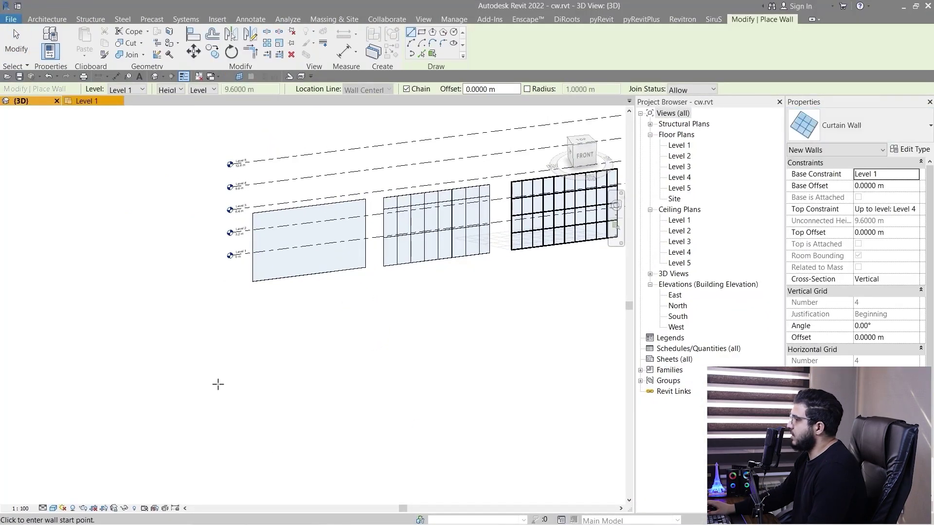
{"action": "middle_click_drag", "start_coordinate": [162, 364], "coordinate": [237, 351]}
{"action": "left_click", "coordinate": [137, 354]}
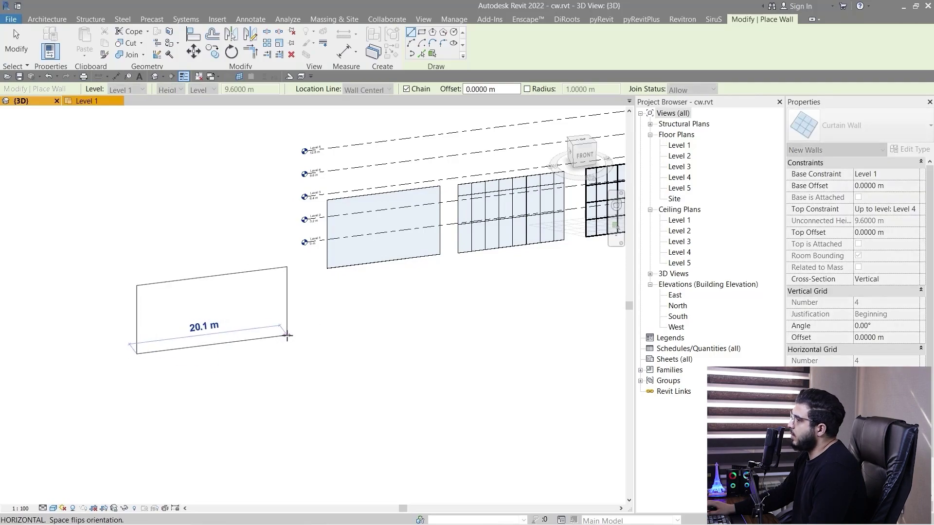
{"action": "key", "text": "Escape"}
{"action": "scroll", "coordinate": [272, 392], "scroll_direction": "down", "scroll_amount": 1}
{"action": "middle_click_drag", "start_coordinate": [272, 392], "coordinate": [349, 387]}
{"action": "scroll", "coordinate": [317, 346], "scroll_direction": "up", "scroll_amount": 5}
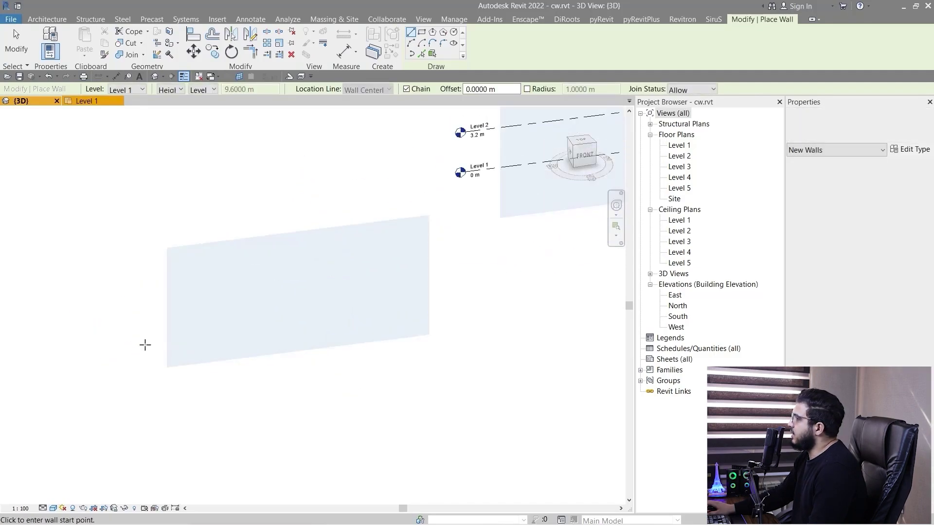
{"action": "scroll", "coordinate": [335, 303], "scroll_direction": "up", "scroll_amount": 5}
{"action": "scroll", "coordinate": [336, 303], "scroll_direction": "down", "scroll_amount": 5}
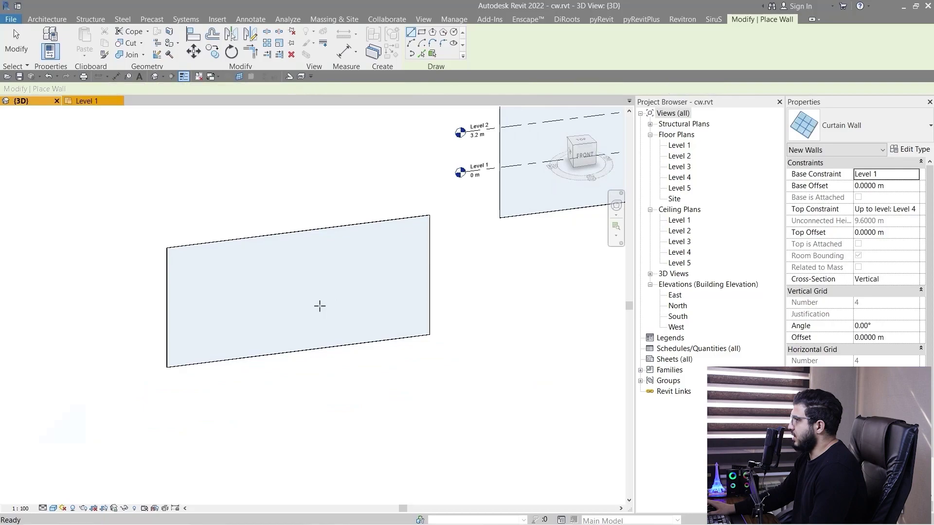
{"action": "key", "text": "Escape"}
Place three full-height vertical curtain grid lines on the new wall, the outer ones about 3 m and 3.27 m from its ends
{"action": "scroll", "coordinate": [264, 300], "scroll_direction": "up", "scroll_amount": 1}
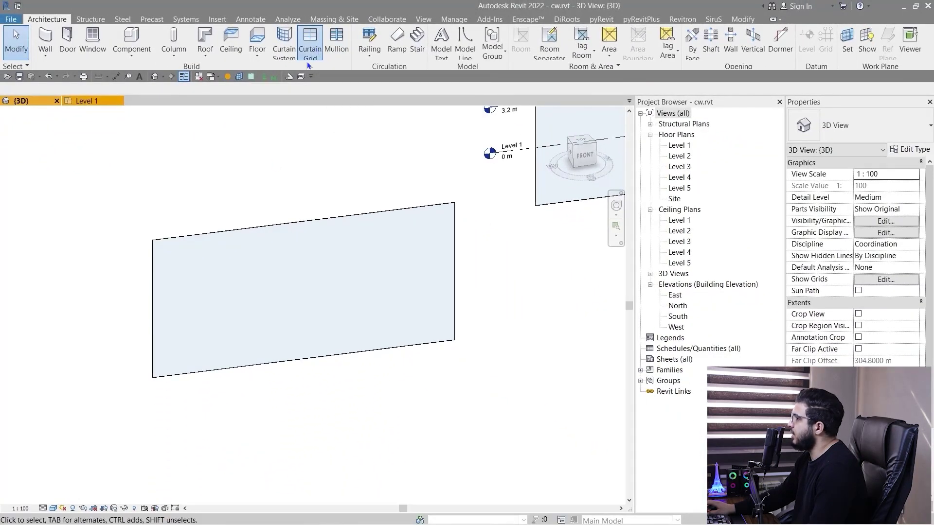
{"action": "left_click", "coordinate": [308, 60]}
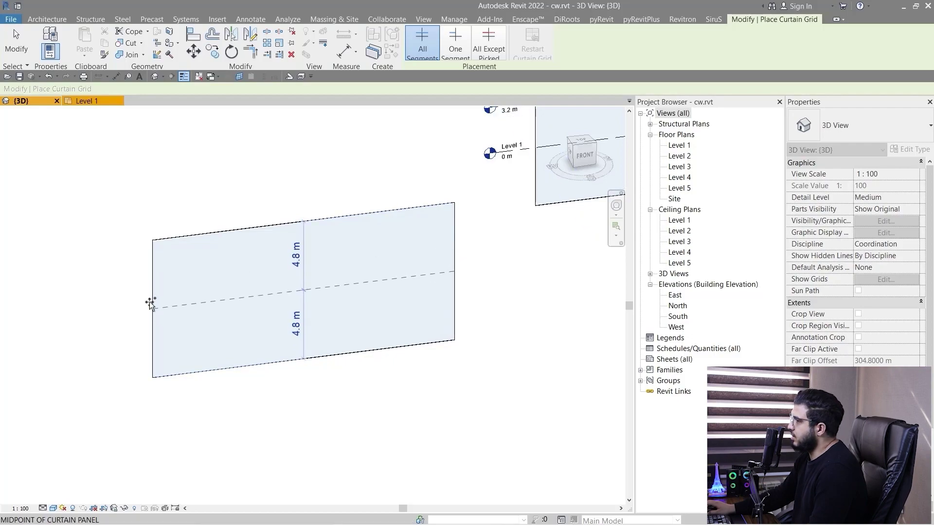
{"action": "scroll", "coordinate": [145, 290], "scroll_direction": "up", "scroll_amount": 3}
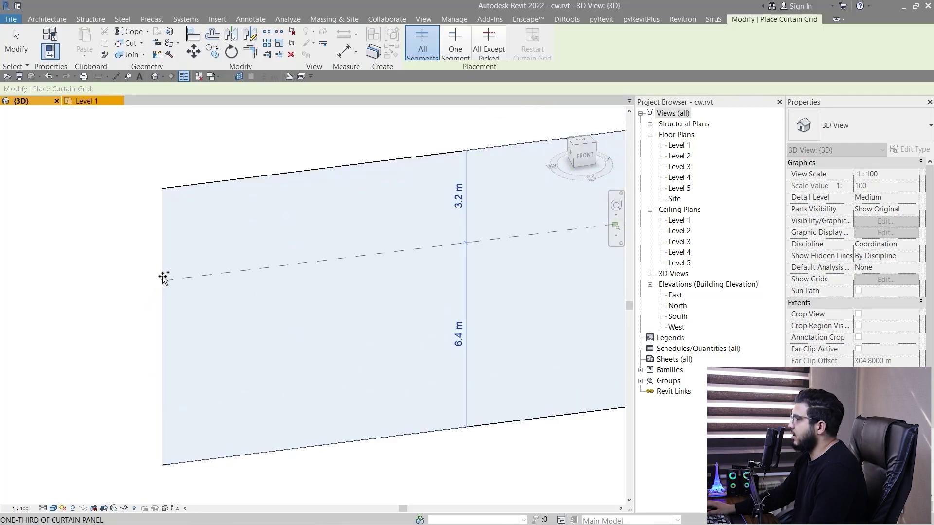
{"action": "scroll", "coordinate": [241, 179], "scroll_direction": "down", "scroll_amount": 4}
{"action": "middle_click_drag", "start_coordinate": [304, 165], "coordinate": [256, 189]}
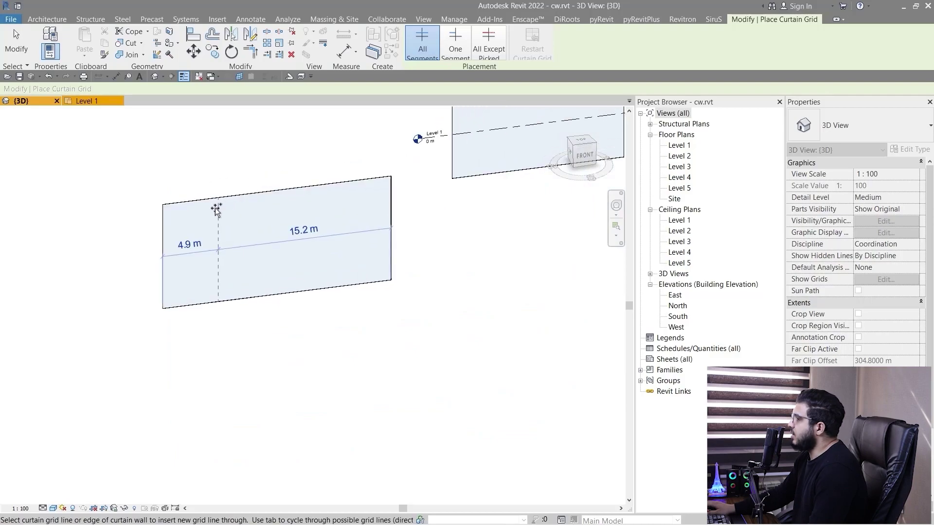
{"action": "scroll", "coordinate": [215, 208], "scroll_direction": "up", "scroll_amount": 3}
{"action": "left_click", "coordinate": [182, 196]}
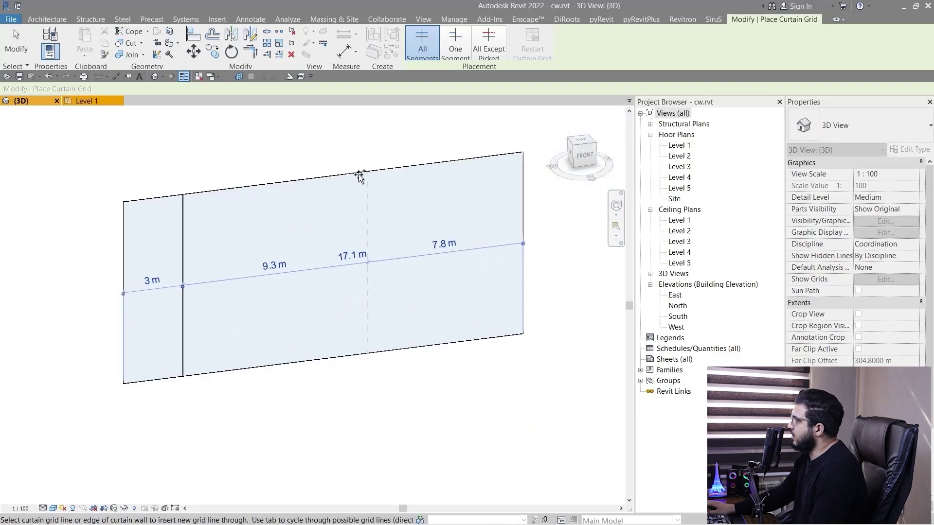
{"action": "left_click", "coordinate": [329, 178]}
{"action": "left_click", "coordinate": [458, 158]}
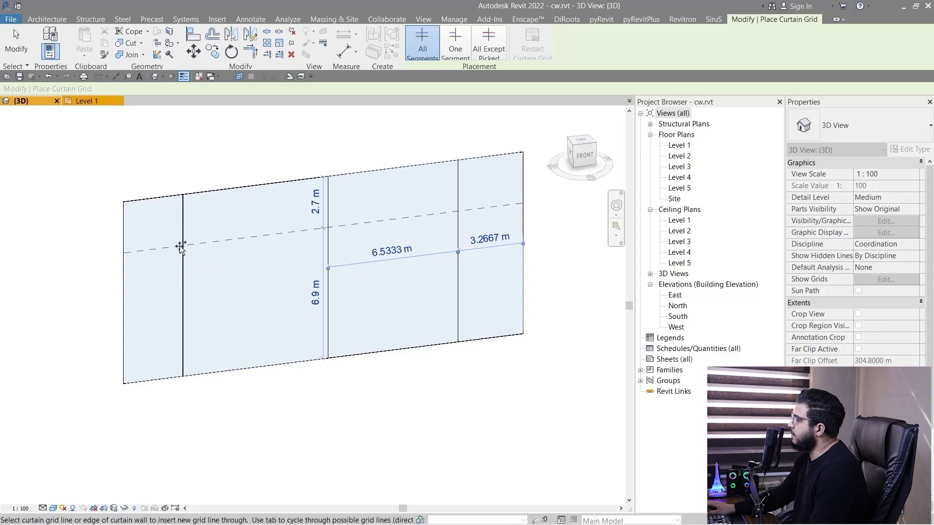
Add two One Segment horizontal grid lines in the wall's second bay, about 2.2 m below the top and 3.2 m above the base
{"action": "scroll", "coordinate": [180, 248], "scroll_direction": "up", "scroll_amount": 2}
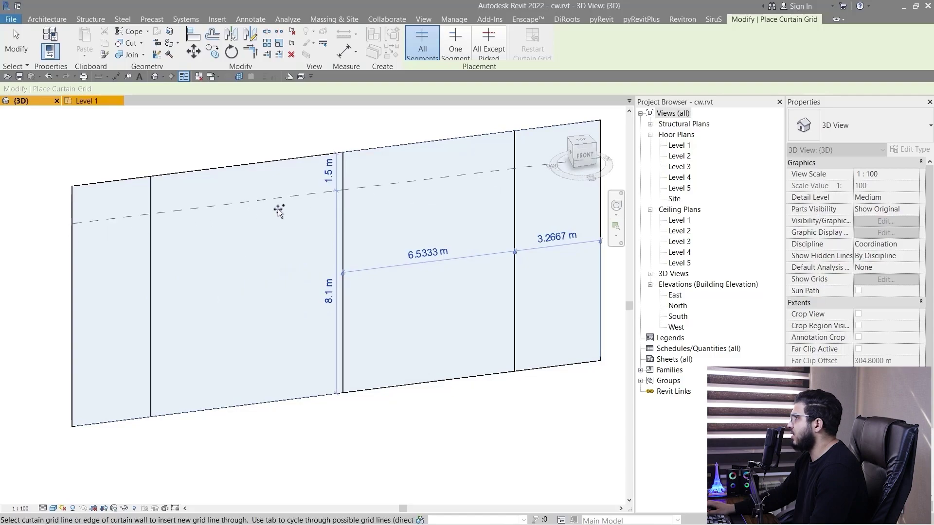
{"action": "left_click", "coordinate": [449, 39]}
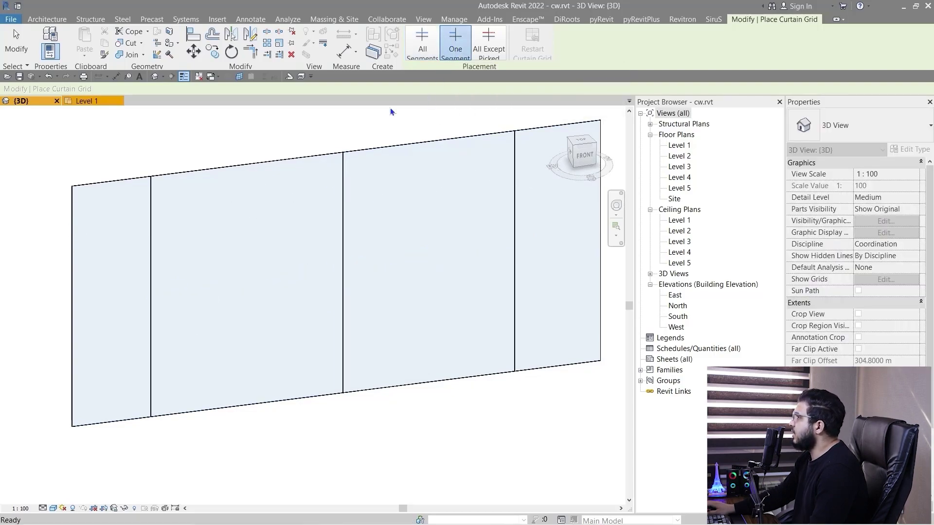
{"action": "left_click", "coordinate": [156, 231]}
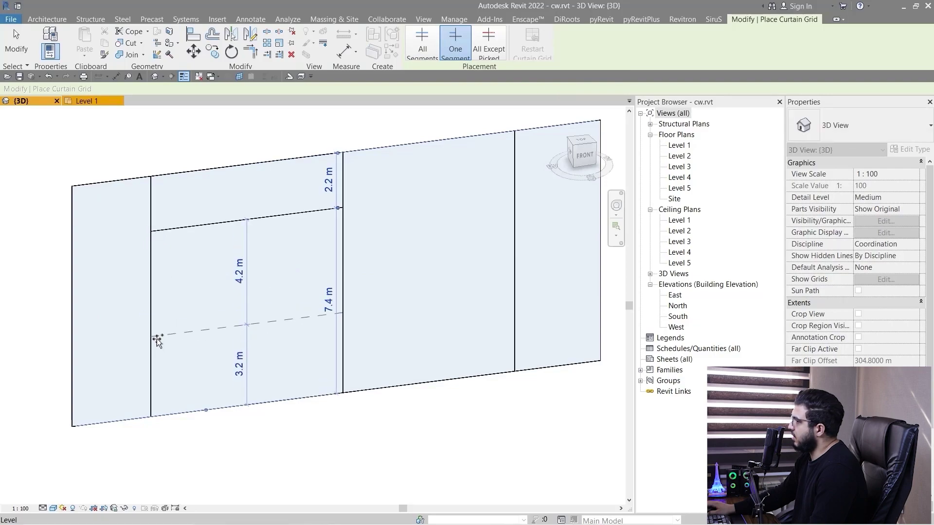
{"action": "left_click", "coordinate": [157, 339]}
{"action": "scroll", "coordinate": [242, 388], "scroll_direction": "down", "scroll_amount": 3}
{"action": "middle_click_drag", "start_coordinate": [354, 424], "coordinate": [326, 405]}
{"action": "scroll", "coordinate": [250, 372], "scroll_direction": "up", "scroll_amount": 4}
{"action": "middle_click_drag", "start_coordinate": [370, 382], "coordinate": [239, 411]}
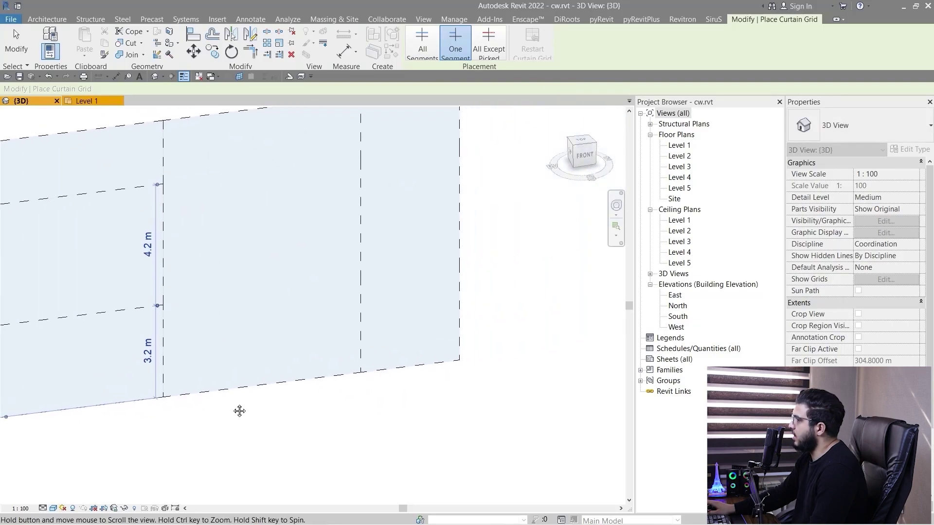
{"action": "scroll", "coordinate": [240, 411], "scroll_direction": "down", "scroll_amount": 2}
Try to place a horizontal grid line near the wall's base with All Except Picked, excluding its segment in the second bay
{"action": "left_click", "coordinate": [489, 44]}
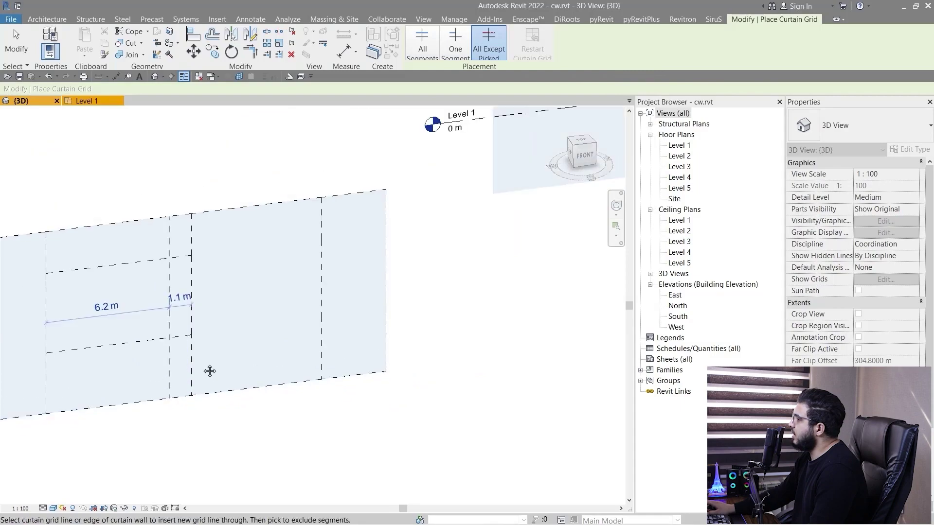
{"action": "middle_click_drag", "start_coordinate": [209, 371], "coordinate": [321, 330]}
{"action": "scroll", "coordinate": [208, 352], "scroll_direction": "up", "scroll_amount": 1}
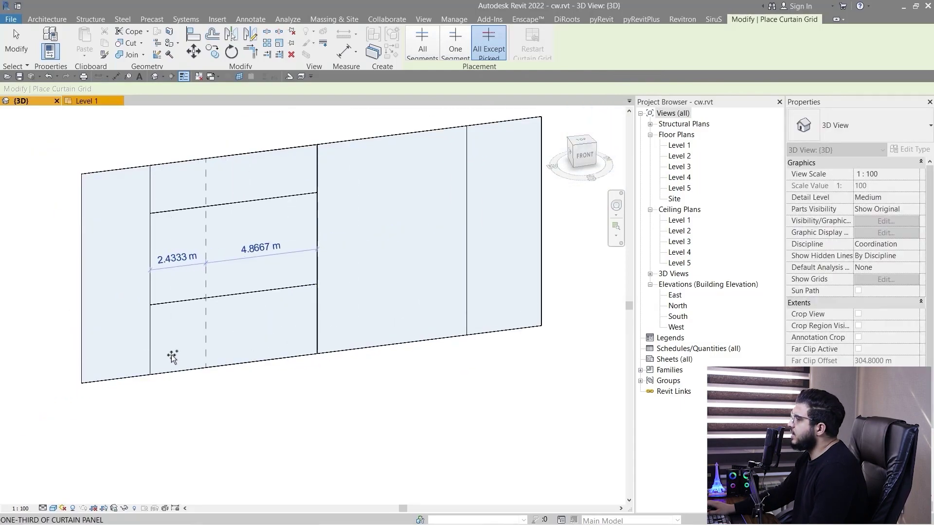
{"action": "left_click", "coordinate": [150, 351]}
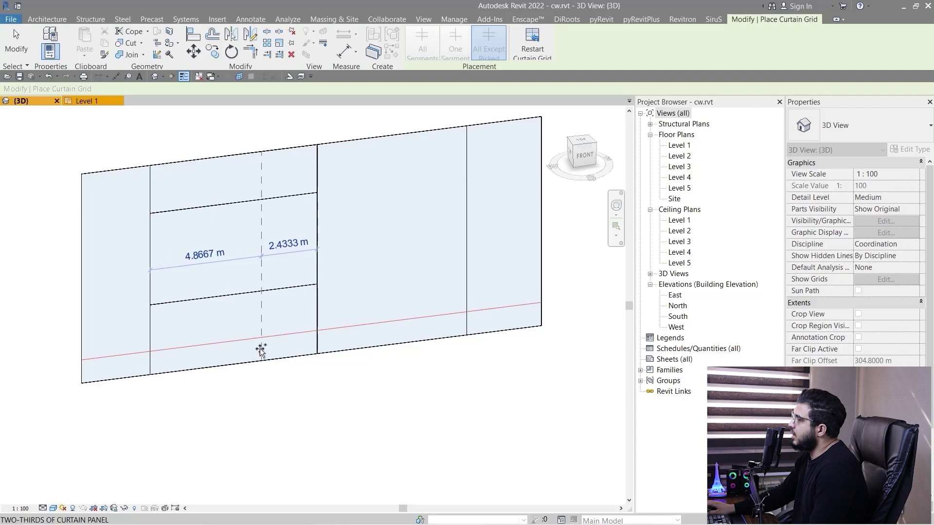
{"action": "left_click", "coordinate": [228, 345]}
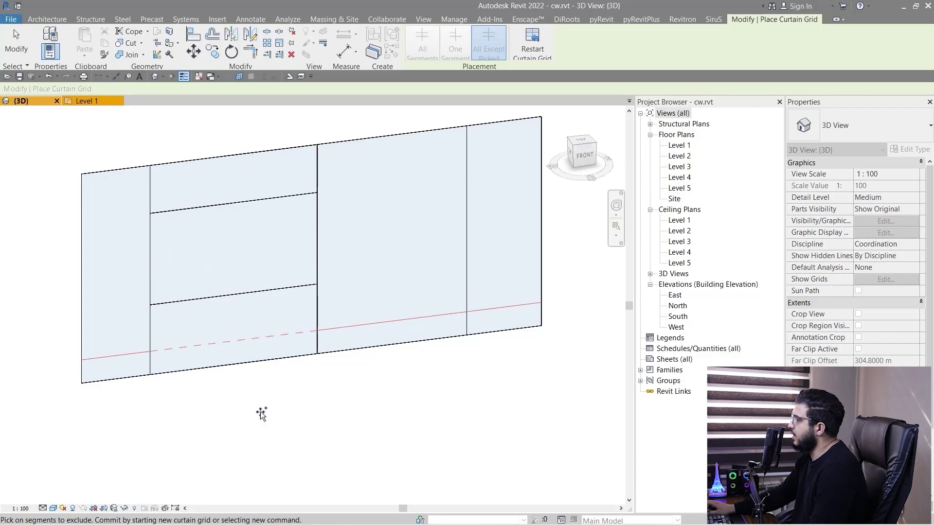
{"action": "key", "text": "Escape"}
{"action": "middle_click_drag", "start_coordinate": [356, 429], "coordinate": [302, 419]}
{"action": "scroll", "coordinate": [370, 416], "scroll_direction": "down", "scroll_amount": 2}
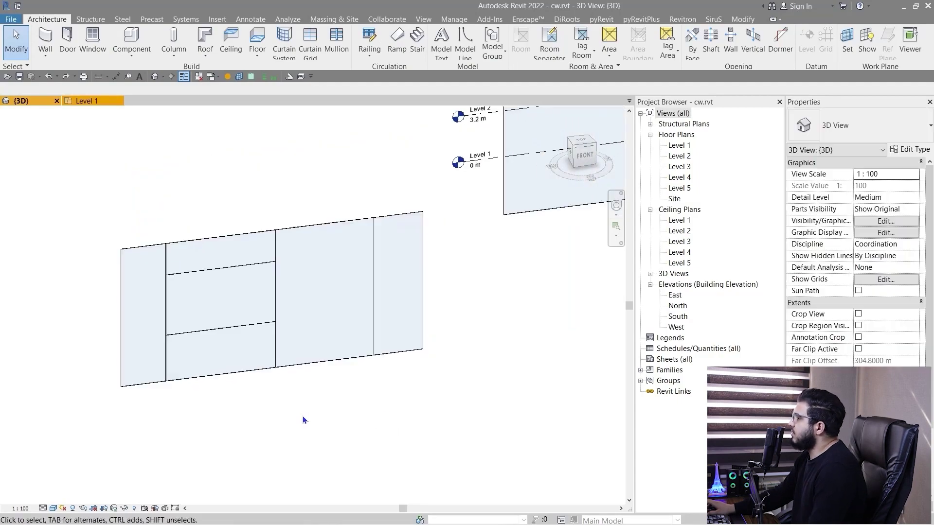
Set the lower horizontal grid line in the second bay 2 m above the curtain wall's base
{"action": "scroll", "coordinate": [181, 337], "scroll_direction": "up", "scroll_amount": 3}
{"action": "left_click", "coordinate": [267, 323]}
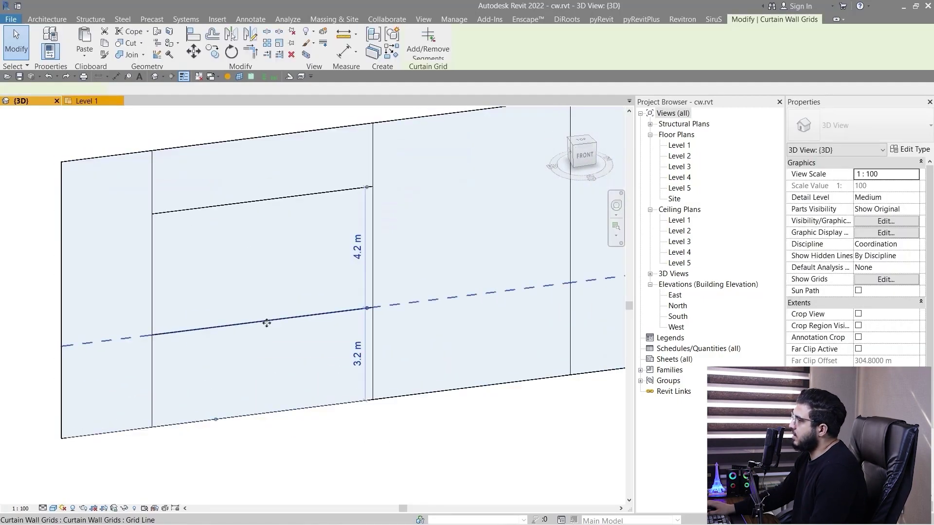
{"action": "left_click", "coordinate": [359, 360]}
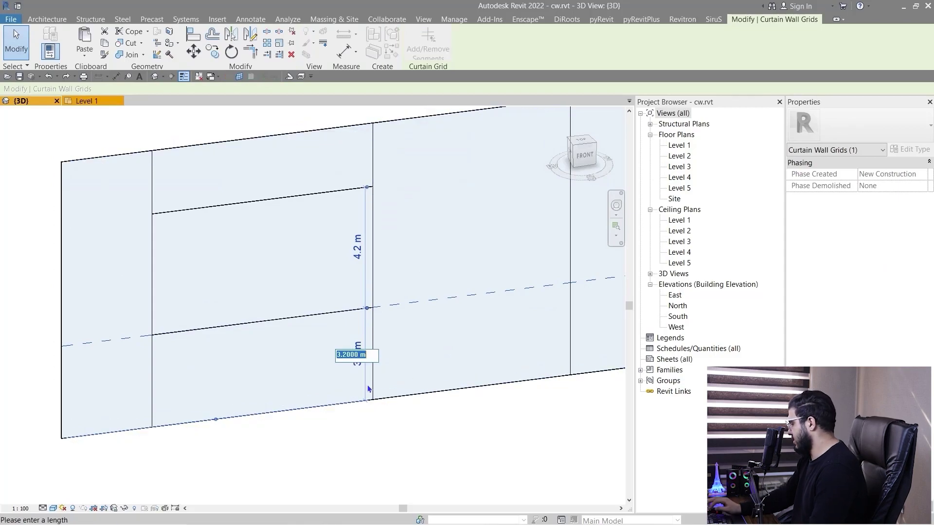
{"action": "type", "text": "2"}
{"action": "key", "text": "Return"}
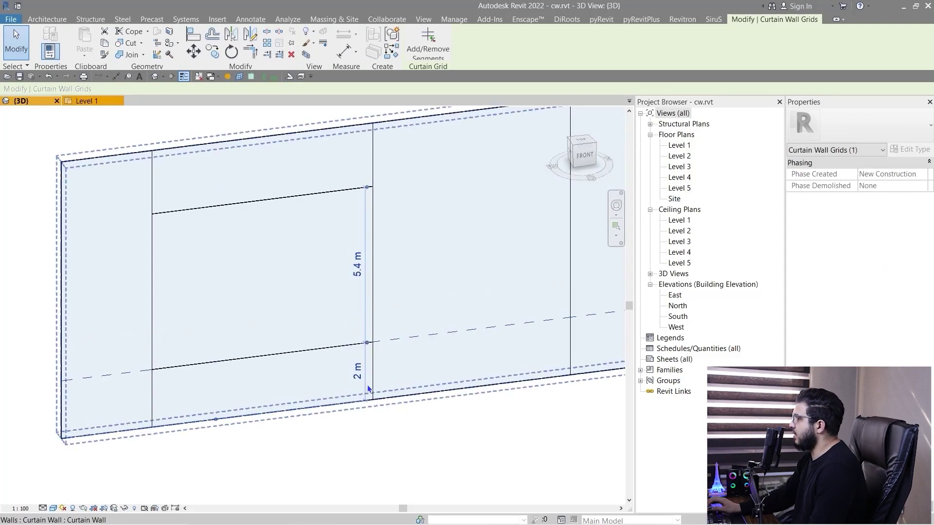
{"action": "left_click", "coordinate": [386, 439]}
Set the upper horizontal grid line in the second bay 2 m below the curtain wall's top edge
{"action": "left_click", "coordinate": [271, 197]}
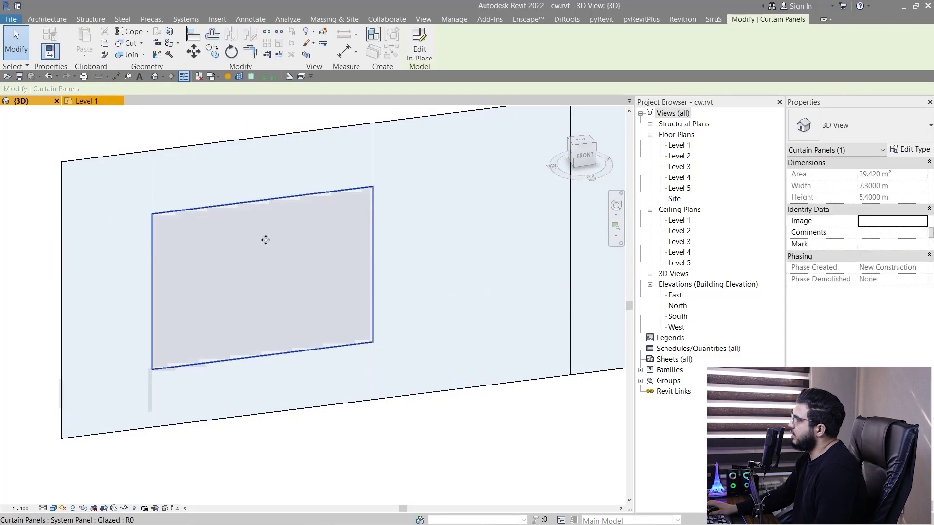
{"action": "key", "text": "Escape"}
{"action": "left_click", "coordinate": [271, 199]}
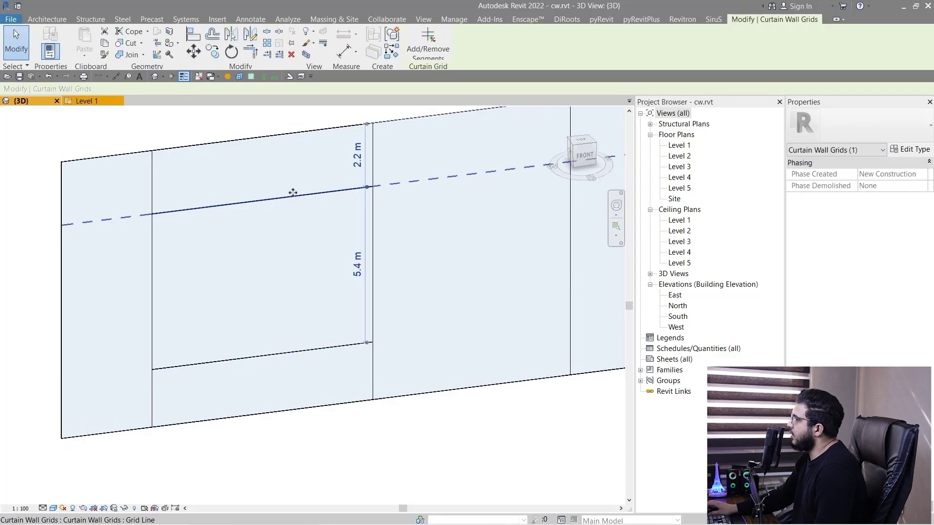
{"action": "left_click", "coordinate": [358, 154]}
{"action": "type", "text": "2"}
{"action": "key", "text": "Return"}
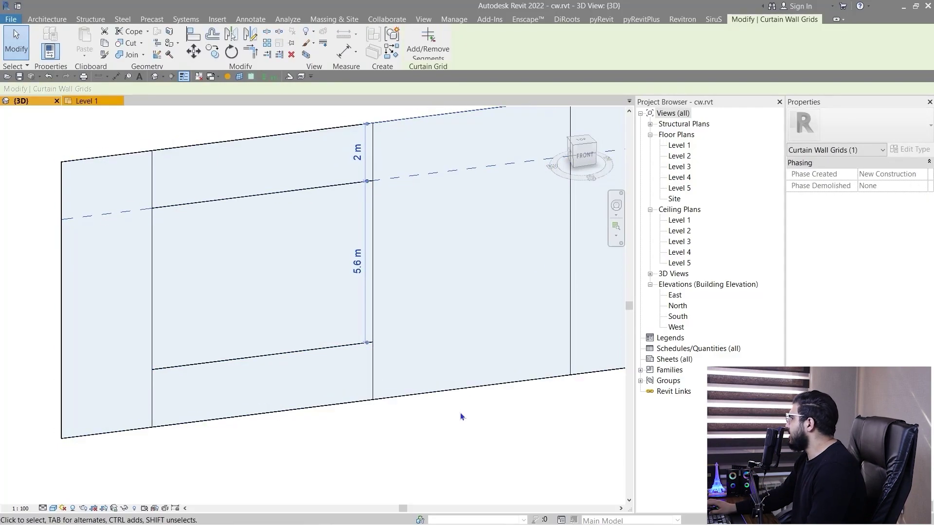
{"action": "left_click", "coordinate": [456, 421]}
{"action": "scroll", "coordinate": [442, 464], "scroll_direction": "down", "scroll_amount": 2}
{"action": "middle_click_drag", "start_coordinate": [442, 466], "coordinate": [403, 442]}
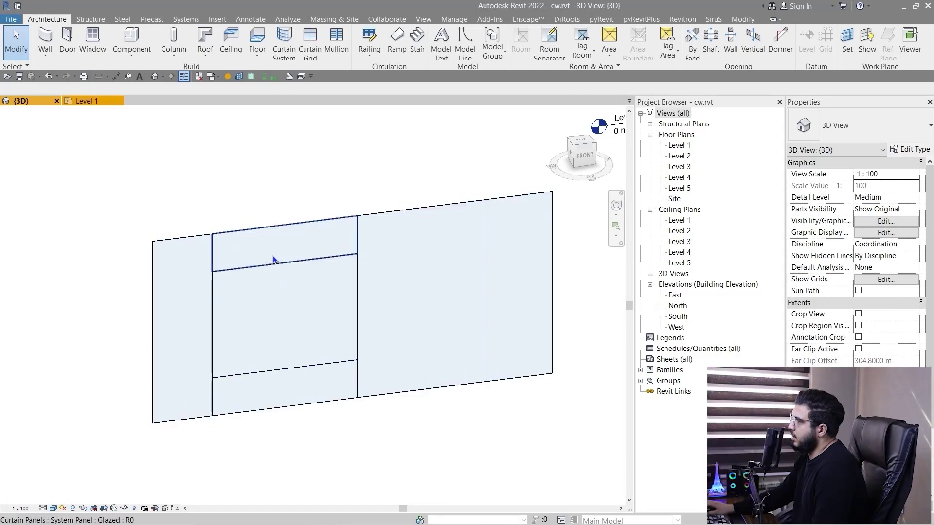
Cycle the highlight through the elements at the second bay's upper grid line up to the whole curtain wall, and review the wall
{"action": "key", "text": "Tab"}
{"action": "key", "text": "Tab"}
{"action": "key", "text": "Tab"}
{"action": "key", "text": "Tab"}
{"action": "key", "text": "Tab"}
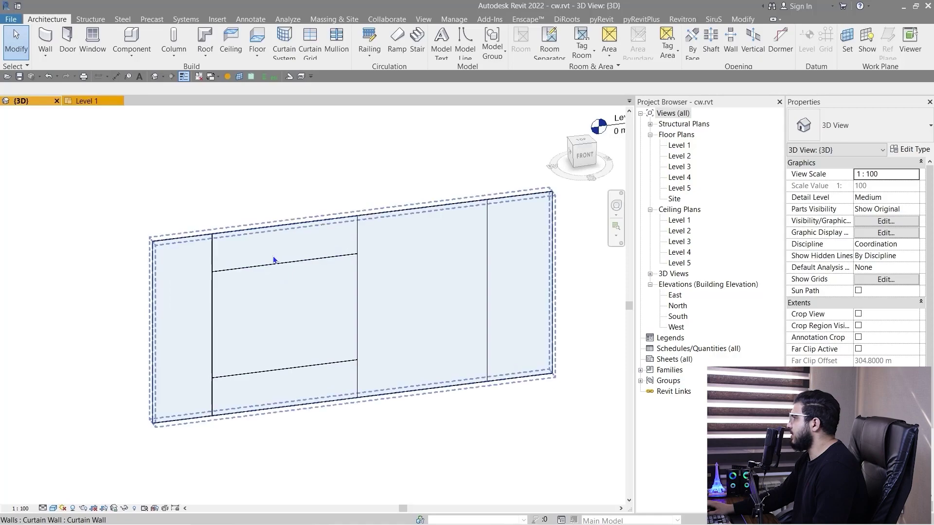
{"action": "scroll", "coordinate": [402, 443], "scroll_direction": "down", "scroll_amount": 1}
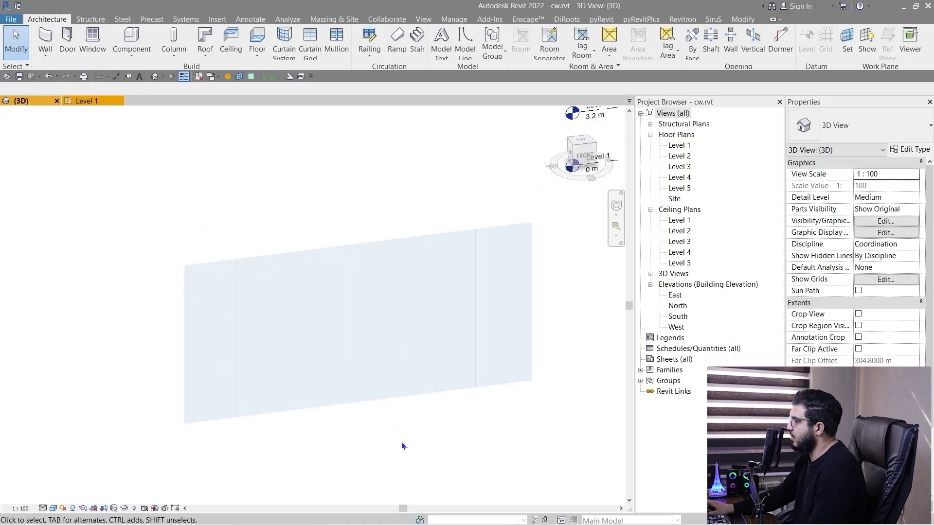
{"action": "scroll", "coordinate": [402, 442], "scroll_direction": "down", "scroll_amount": 1}
{"action": "middle_click_drag", "start_coordinate": [401, 442], "coordinate": [295, 397]}
{"action": "scroll", "coordinate": [292, 397], "scroll_direction": "up", "scroll_amount": 2}
{"action": "middle_click_drag", "start_coordinate": [208, 381], "coordinate": [354, 419]}
{"action": "middle_click_drag", "start_coordinate": [536, 420], "coordinate": [416, 421]}
{"action": "scroll", "coordinate": [417, 420], "scroll_direction": "down", "scroll_amount": 1}
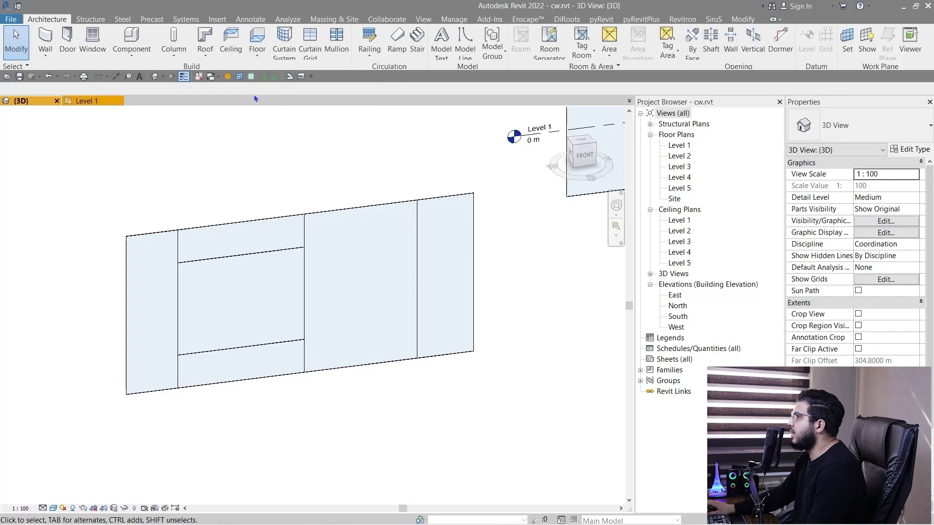
Place Rectangular Mullion 50 x 150mm along the curtain wall's outer edges with the Grid Line placement option
{"action": "left_click", "coordinate": [340, 43]}
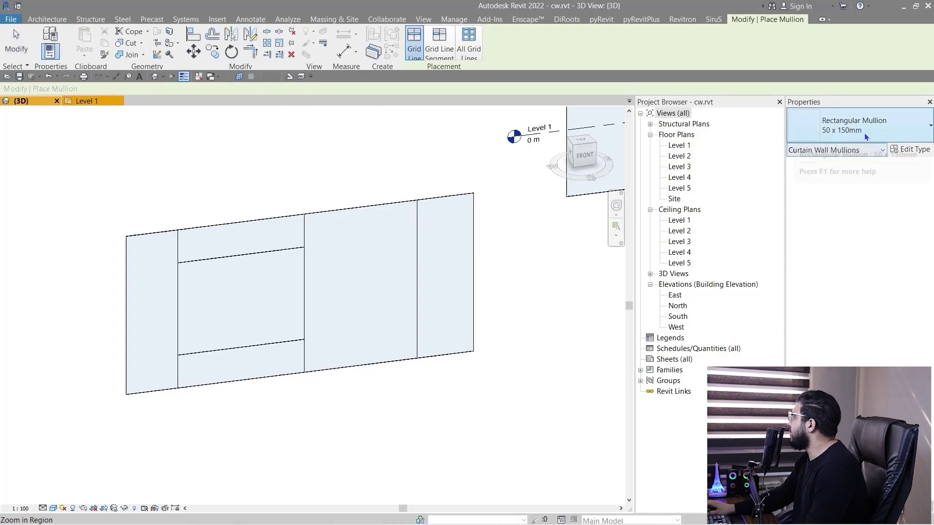
{"action": "left_click", "coordinate": [865, 133]}
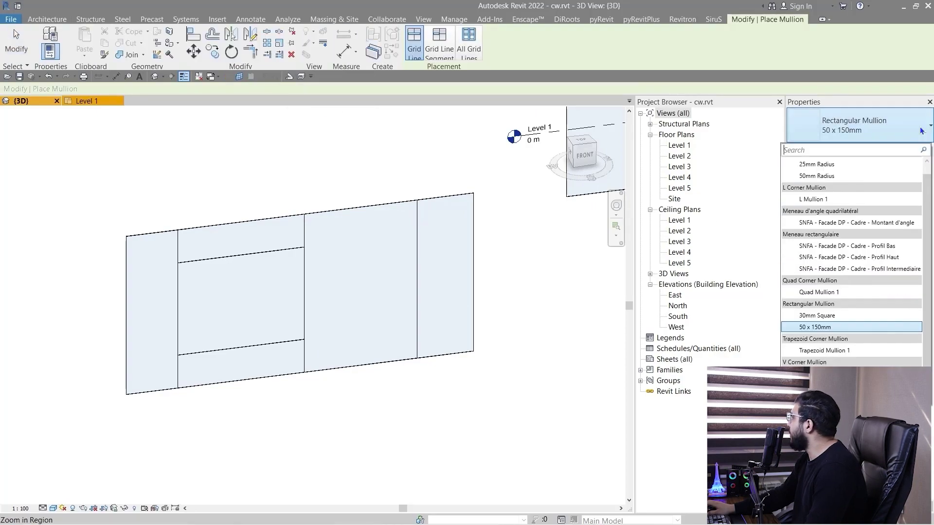
{"action": "left_click", "coordinate": [795, 331]}
{"action": "scroll", "coordinate": [150, 233], "scroll_direction": "up", "scroll_amount": 3}
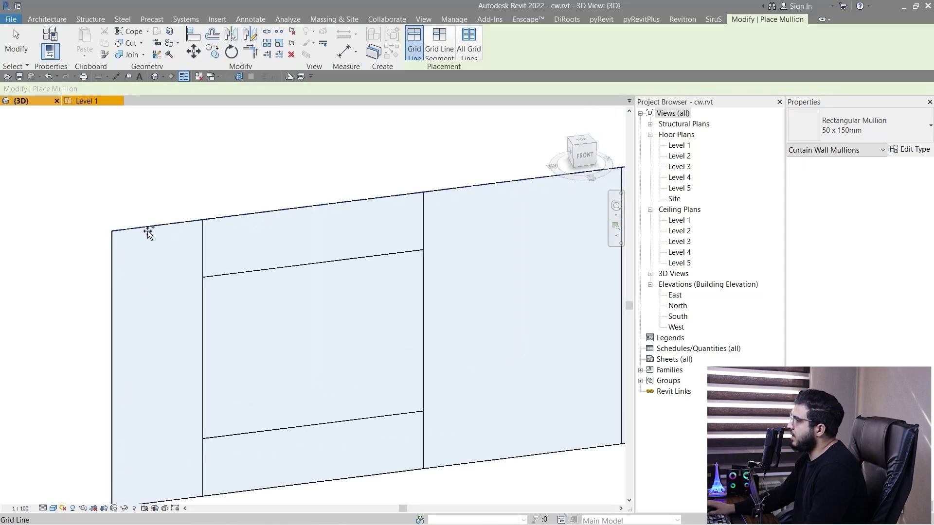
{"action": "scroll", "coordinate": [146, 243], "scroll_direction": "down", "scroll_amount": 3}
{"action": "scroll", "coordinate": [305, 330], "scroll_direction": "up", "scroll_amount": 3}
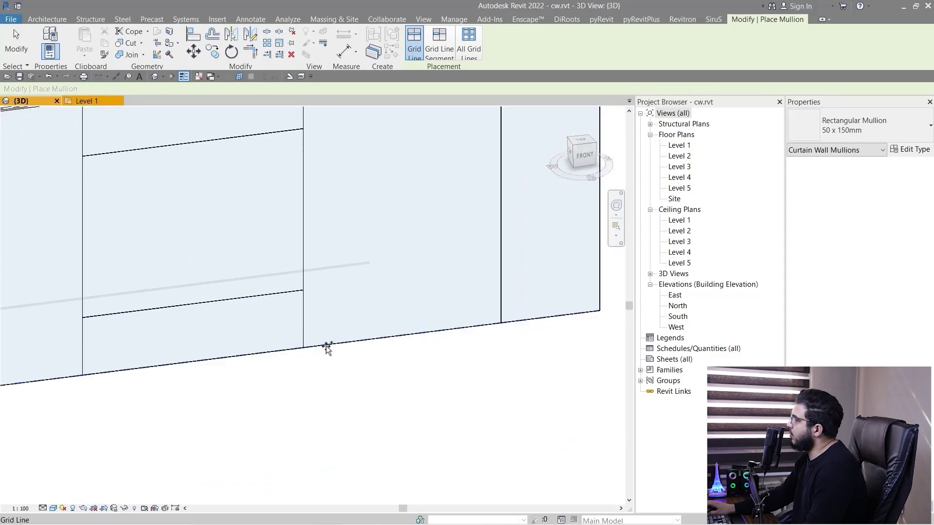
{"action": "scroll", "coordinate": [328, 349], "scroll_direction": "down", "scroll_amount": 4}
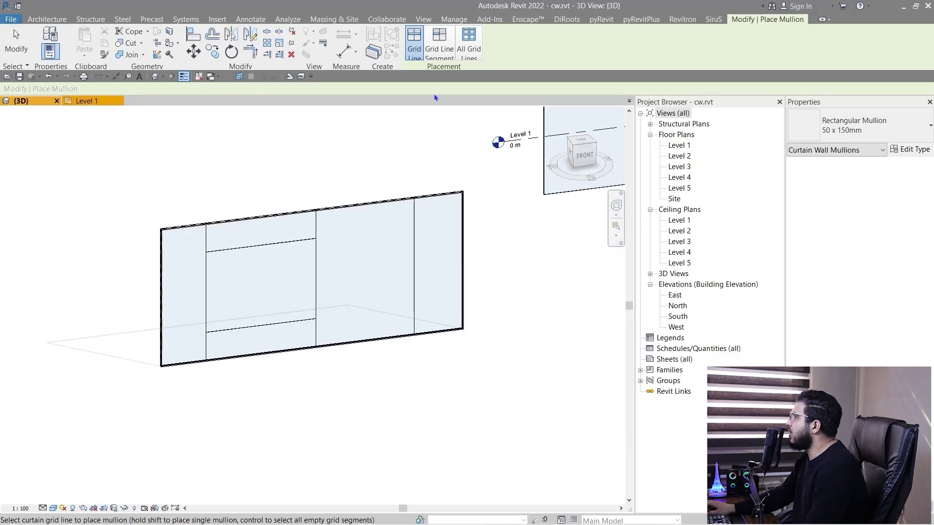
Preview mullion placement on the wall's interior grid with the Grid Line Segment and All Grid Lines options
{"action": "left_click", "coordinate": [450, 54]}
{"action": "scroll", "coordinate": [253, 331], "scroll_direction": "up", "scroll_amount": 3}
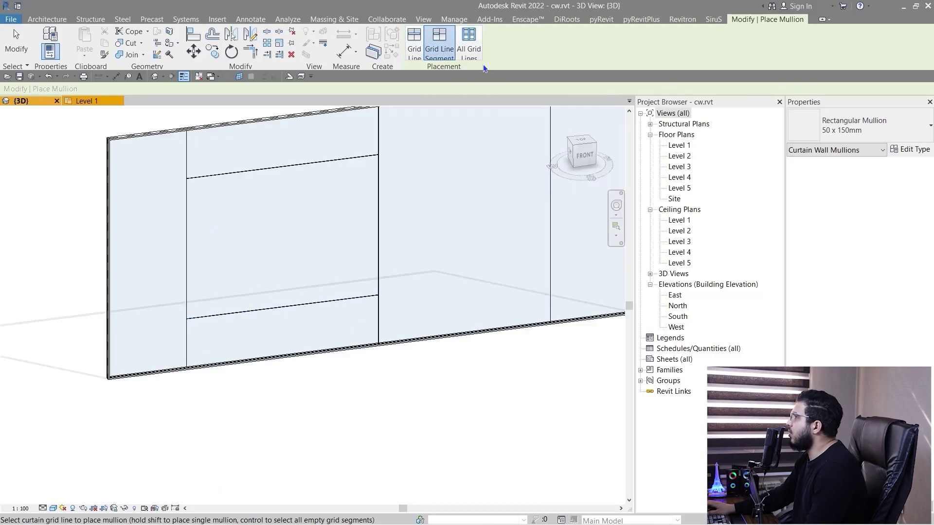
{"action": "scroll", "coordinate": [372, 226], "scroll_direction": "down", "scroll_amount": 2}
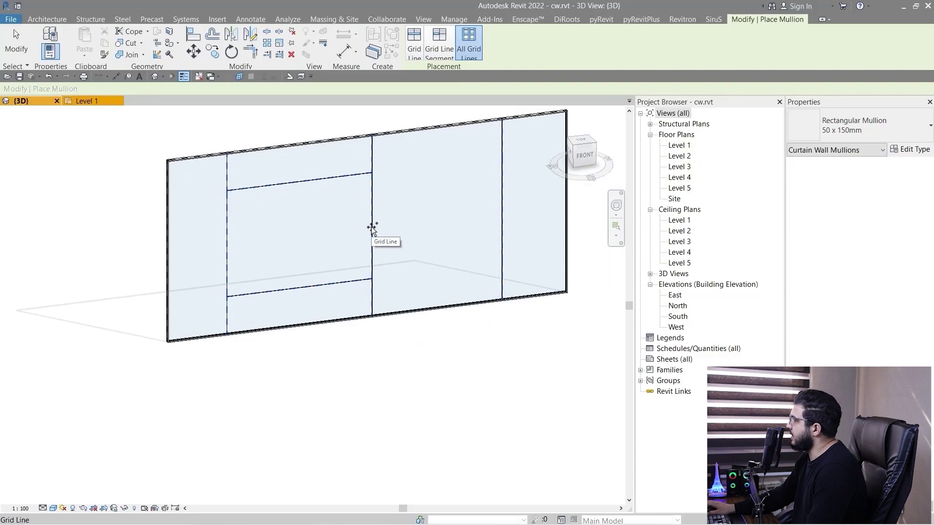
Place Rectangular Mullion 30mm Square on the interior vertical and horizontal grid lines with the Grid Line placement option
{"action": "left_click", "coordinate": [415, 53]}
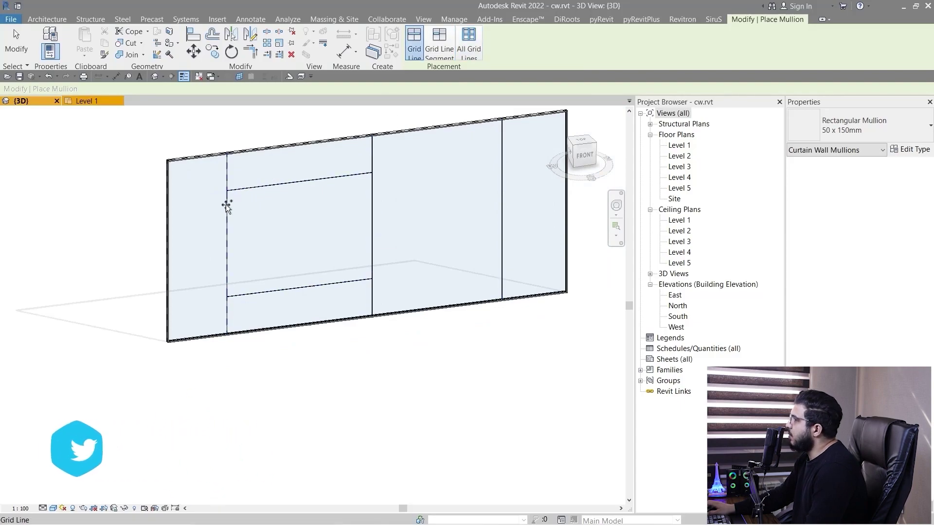
{"action": "left_click", "coordinate": [847, 129]}
{"action": "left_click", "coordinate": [858, 310]}
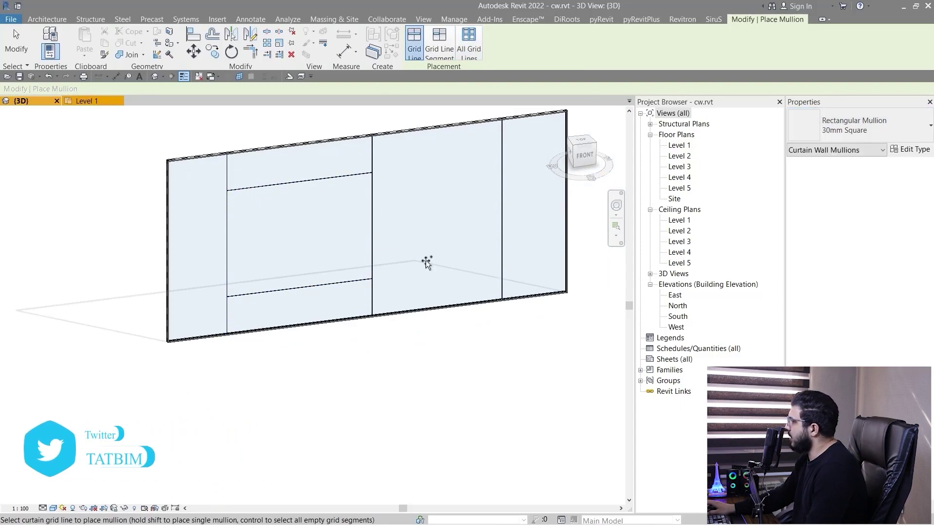
{"action": "scroll", "coordinate": [230, 240], "scroll_direction": "up", "scroll_amount": 3}
{"action": "left_click", "coordinate": [309, 330]}
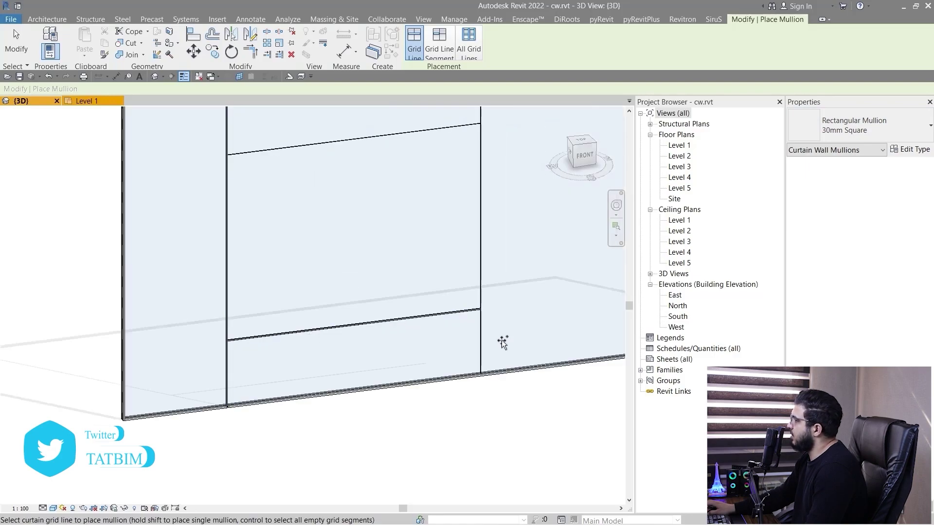
{"action": "left_click", "coordinate": [352, 141]}
{"action": "middle_click_drag", "start_coordinate": [344, 153], "coordinate": [316, 322]}
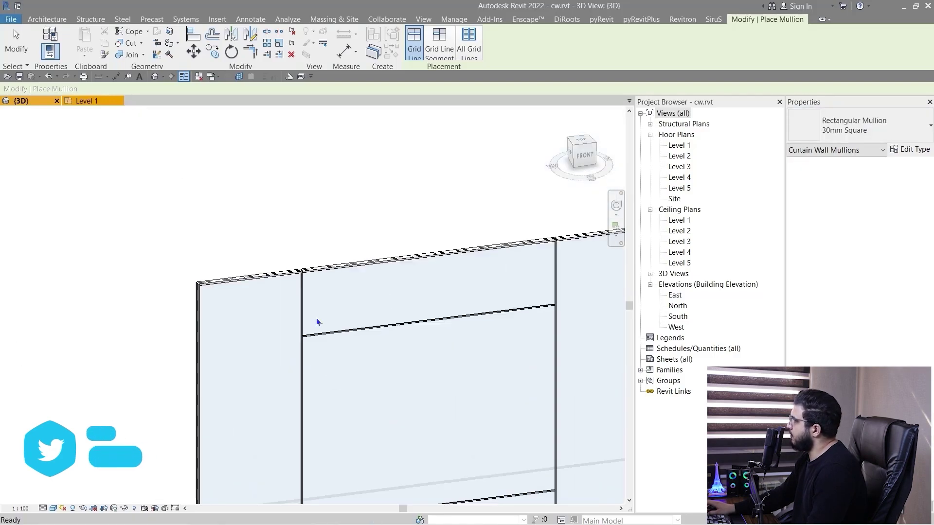
{"action": "key", "text": "Escape"}
{"action": "key", "text": "Escape"}
{"action": "scroll", "coordinate": [316, 322], "scroll_direction": "up", "scroll_amount": 8}
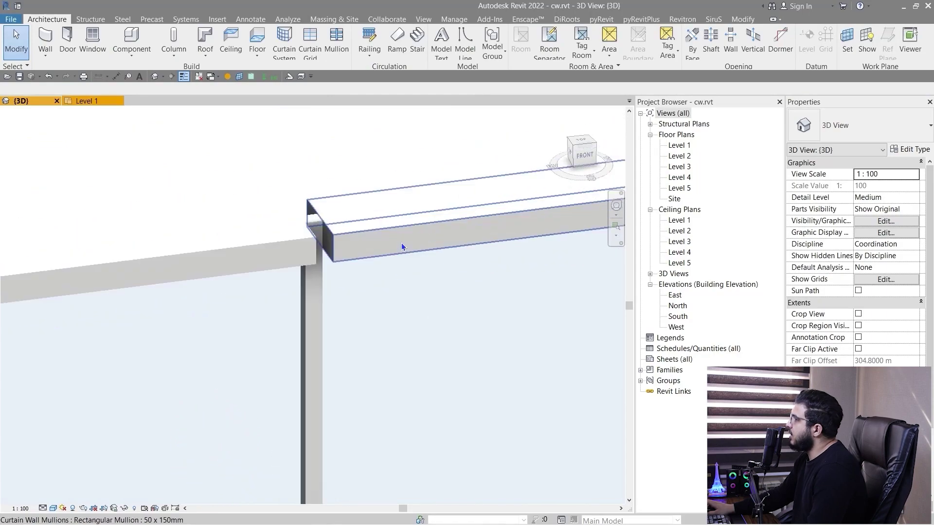
Move the plain, undivided curtain wall forward, out of the row of sample walls
{"action": "scroll", "coordinate": [402, 243], "scroll_direction": "down", "scroll_amount": 6}
{"action": "middle_click_drag", "start_coordinate": [493, 465], "coordinate": [367, 275]}
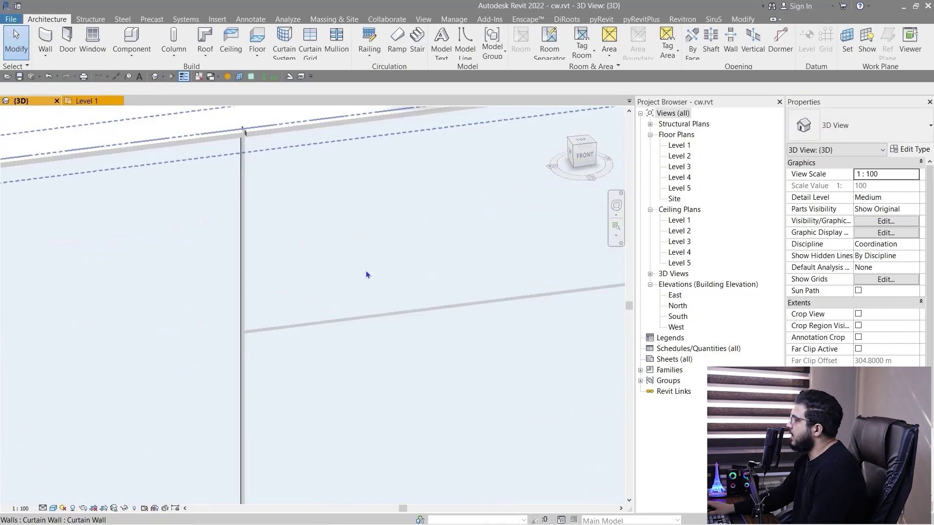
{"action": "scroll", "coordinate": [449, 414], "scroll_direction": "down", "scroll_amount": 8}
{"action": "middle_click_drag", "start_coordinate": [414, 319], "coordinate": [333, 368]}
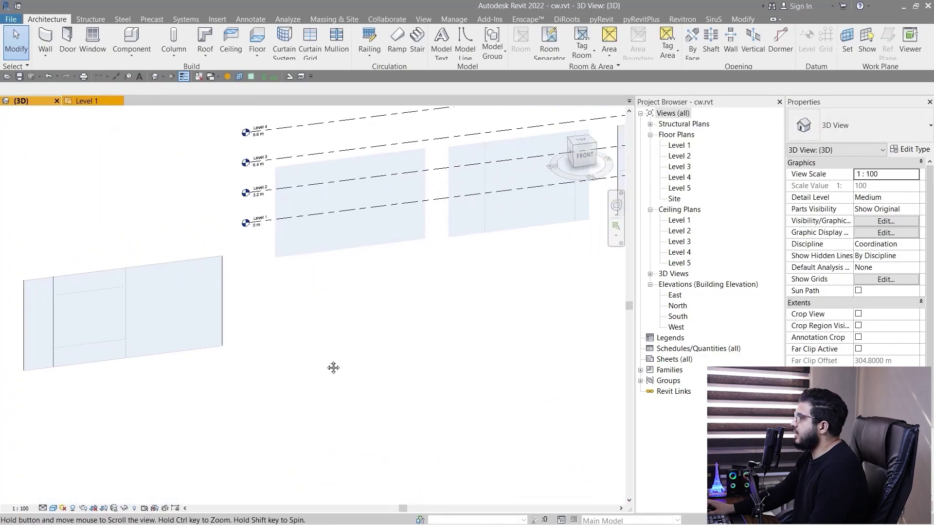
{"action": "left_click", "coordinate": [337, 252]}
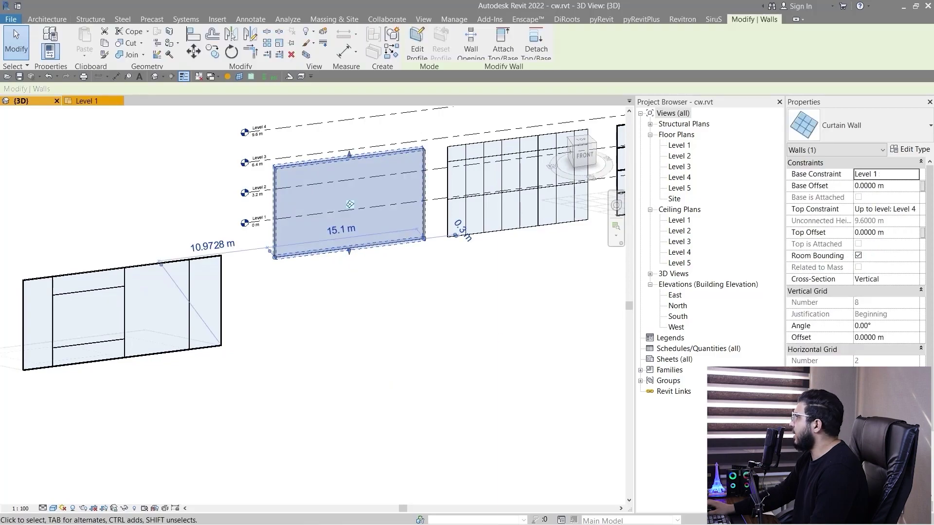
{"action": "left_click_drag", "start_coordinate": [378, 244], "coordinate": [410, 369]}
{"action": "left_click_drag", "start_coordinate": [378, 480], "coordinate": [378, 479]}
{"action": "middle_click_drag", "start_coordinate": [493, 352], "coordinate": [444, 358]}
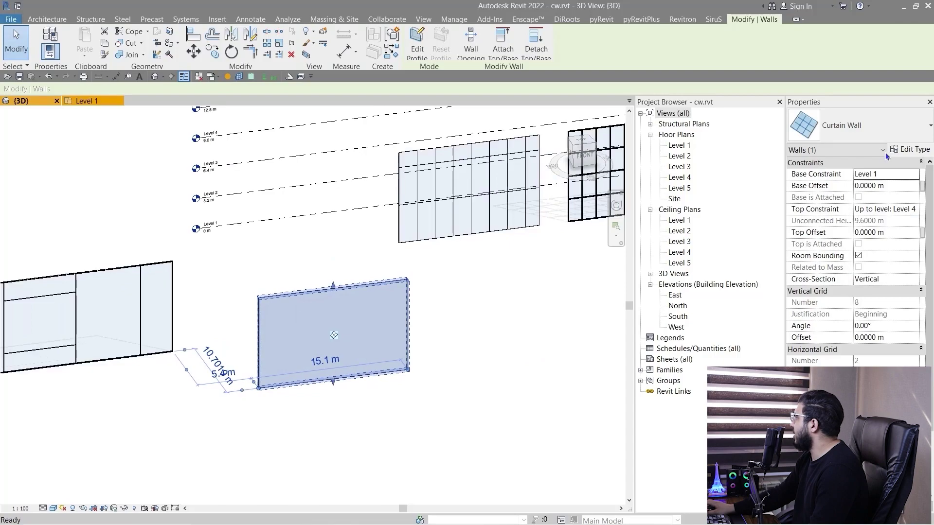
Duplicate the plain wall's type as "tat test" and set its vertical and horizontal grid layouts to Minimum Spacing
{"action": "left_click", "coordinate": [900, 149]}
{"action": "left_click", "coordinate": [839, 155]}
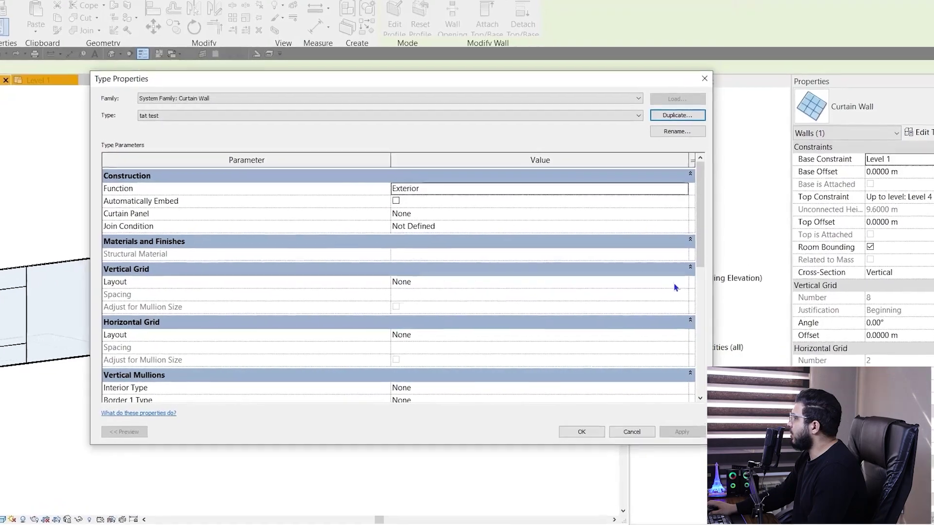
{"action": "left_click", "coordinate": [685, 288]}
{"action": "left_click", "coordinate": [685, 287]}
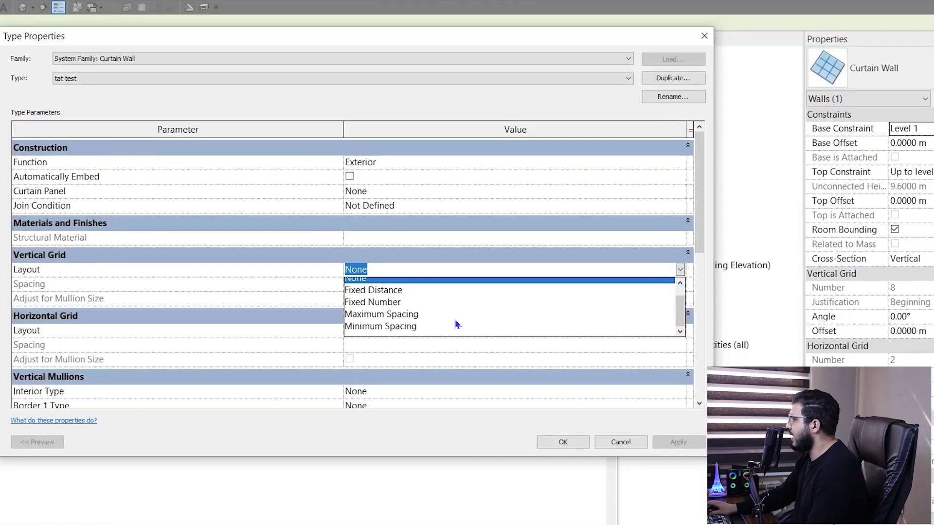
{"action": "scroll", "coordinate": [454, 319], "scroll_direction": "down", "scroll_amount": 1}
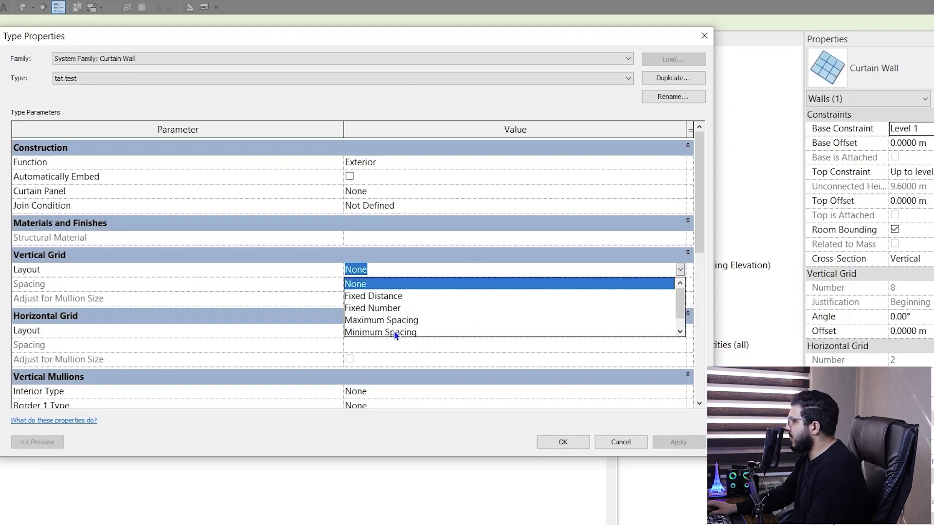
{"action": "left_click", "coordinate": [395, 333]}
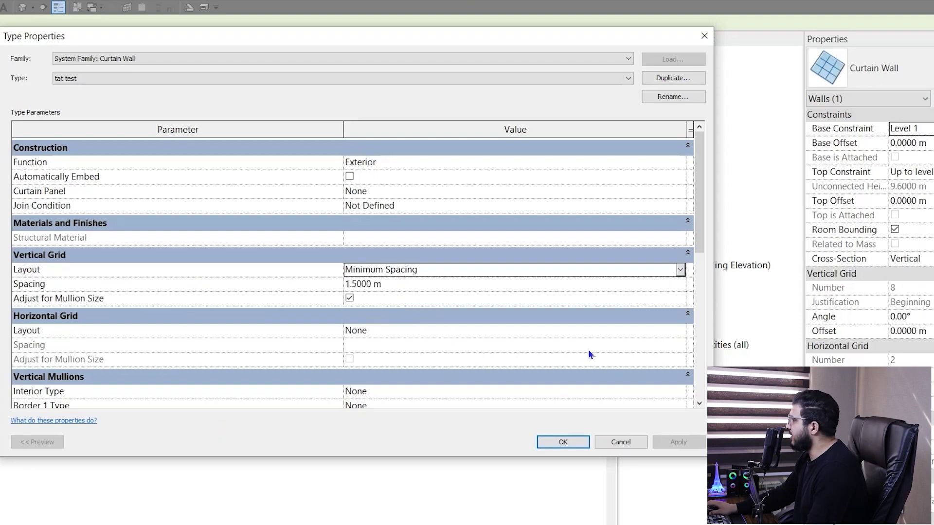
{"action": "left_click", "coordinate": [680, 333]}
{"action": "left_click", "coordinate": [391, 394]}
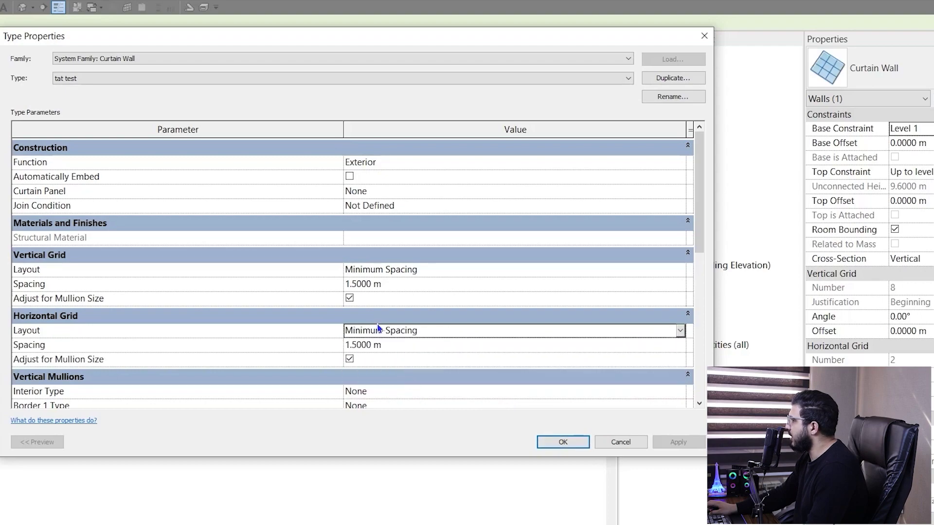
Set the vertical and horizontal grid spacing of the type to 0.5 m and apply it to the wall
{"action": "left_click", "coordinate": [394, 285]}
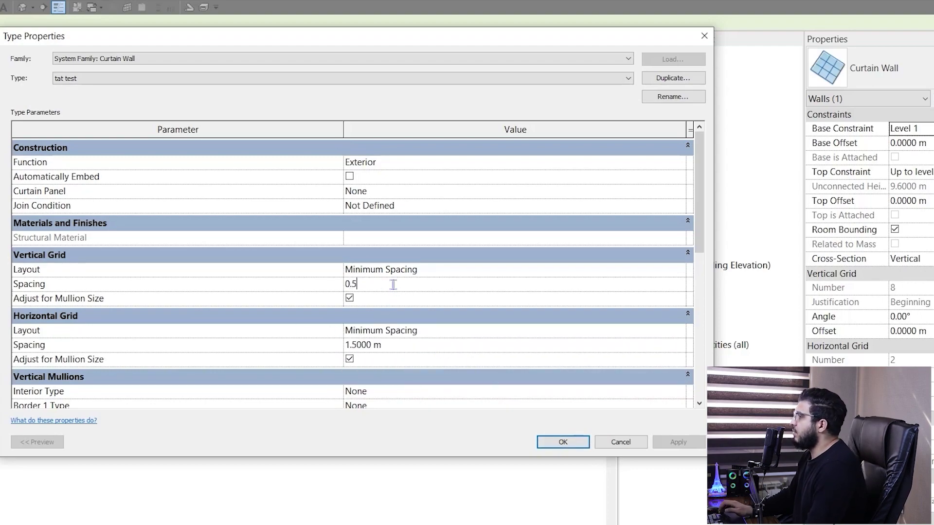
{"action": "left_click", "coordinate": [420, 346]}
{"action": "type", "text": "0."}
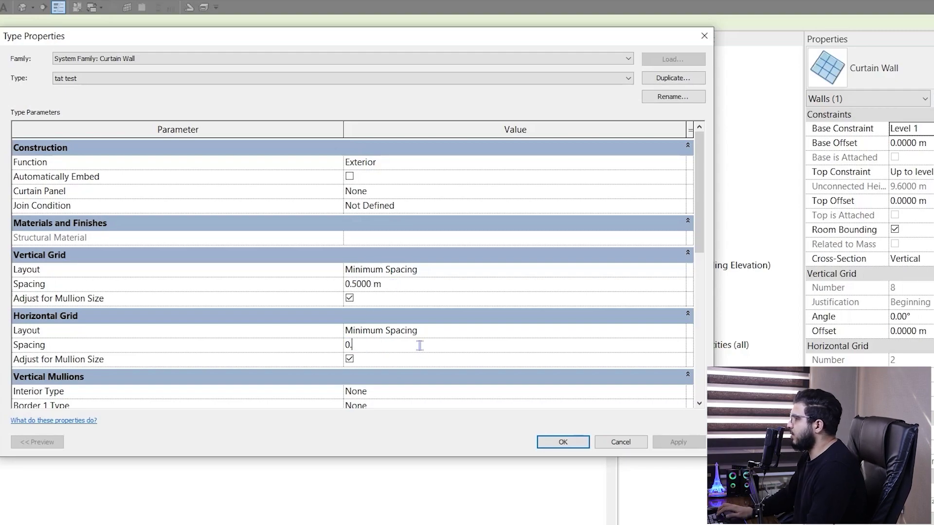
{"action": "type", "text": "5"}
{"action": "key", "text": "Return"}
{"action": "left_click", "coordinate": [563, 442]}
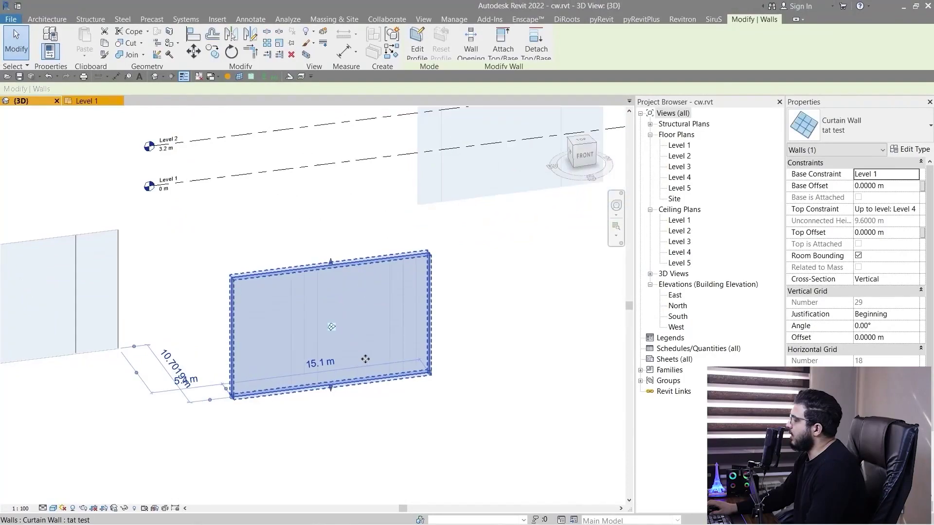
{"action": "scroll", "coordinate": [365, 359], "scroll_direction": "up", "scroll_amount": 3}
{"action": "left_click", "coordinate": [362, 452]}
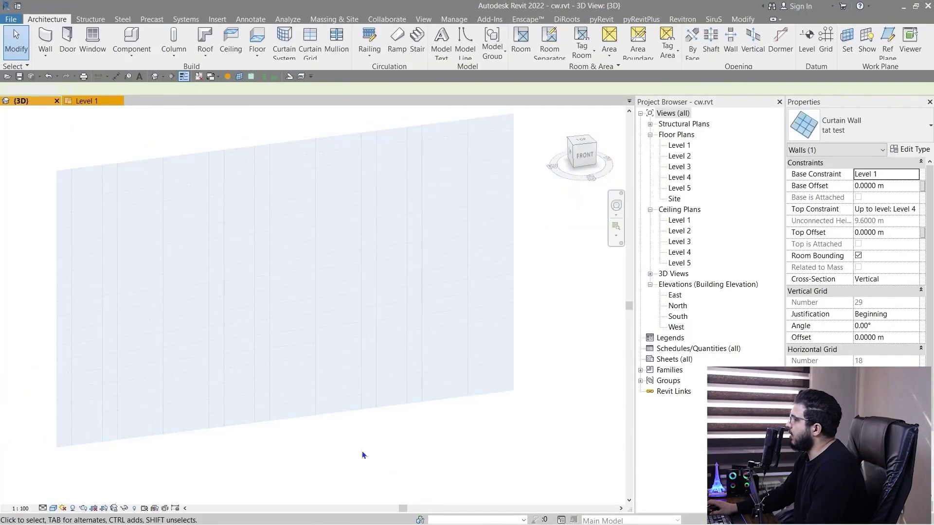
Set the vertical and horizontal grid spacing of the "tat test" curtain wall type to 1 m
{"action": "middle_click_drag", "start_coordinate": [216, 460], "coordinate": [361, 437]}
{"action": "scroll", "coordinate": [362, 433], "scroll_direction": "up", "scroll_amount": 2}
{"action": "middle_click_drag", "start_coordinate": [306, 415], "coordinate": [401, 403]}
{"action": "scroll", "coordinate": [329, 413], "scroll_direction": "down", "scroll_amount": 4}
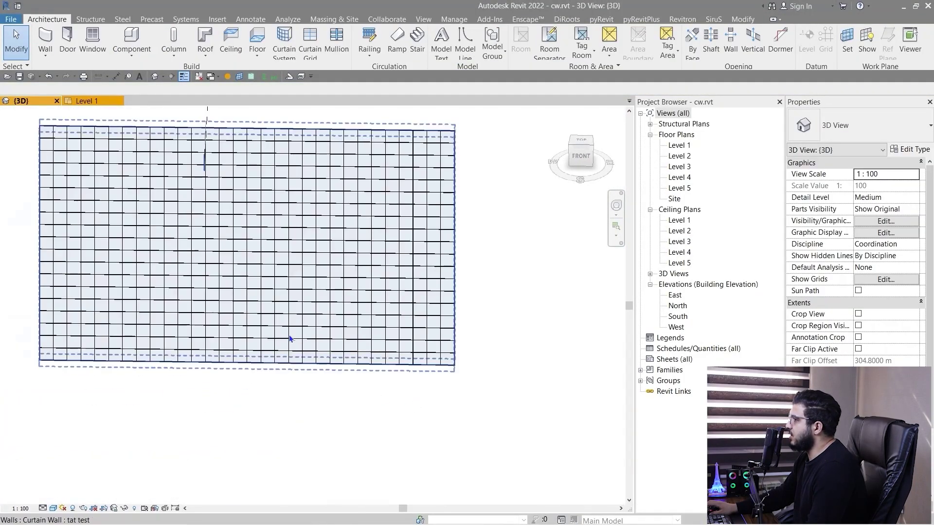
{"action": "left_click", "coordinate": [296, 363]}
{"action": "middle_click_drag", "start_coordinate": [295, 364], "coordinate": [370, 359], "text": "shift"}
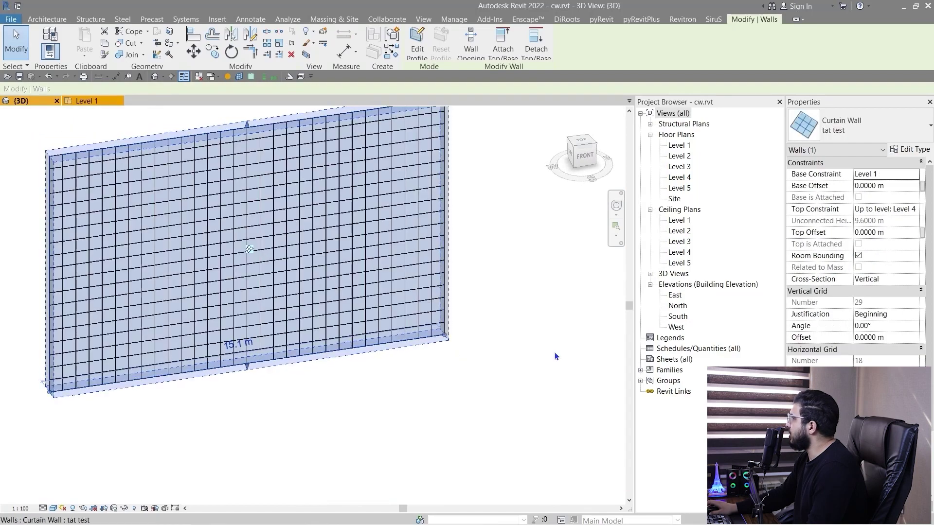
{"action": "left_click", "coordinate": [906, 151]}
{"action": "left_click", "coordinate": [471, 300]}
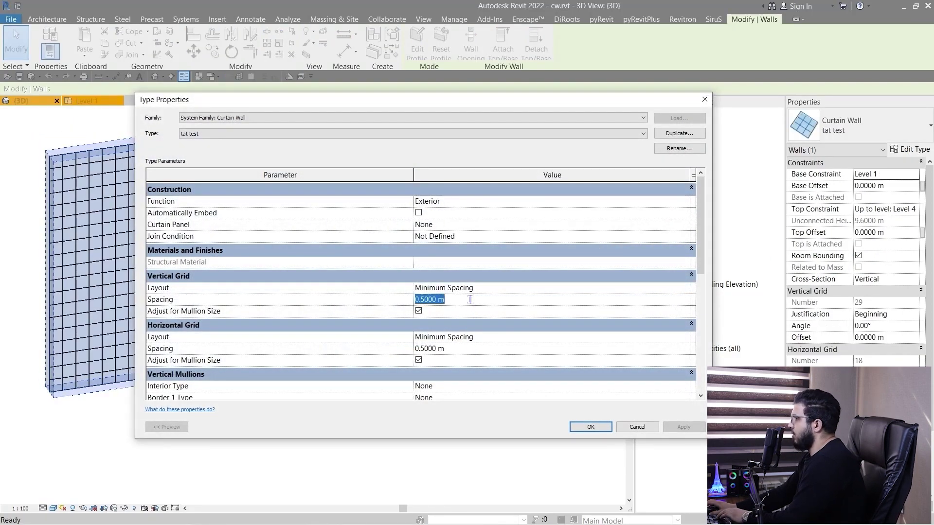
{"action": "type", "text": "1."}
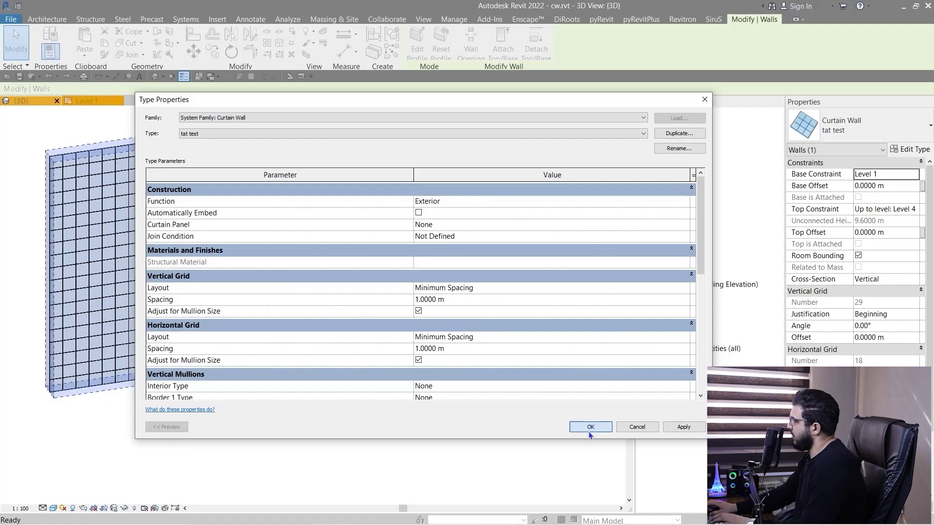
{"action": "left_click", "coordinate": [590, 426]}
{"action": "left_click", "coordinate": [231, 400]}
{"action": "middle_click_drag", "start_coordinate": [231, 399], "coordinate": [366, 460]}
Assign Rectangular Mullion : 30mm Square as the interior type for both vertical and horizontal mullions in the curtain wall's type
{"action": "left_click", "coordinate": [402, 311]}
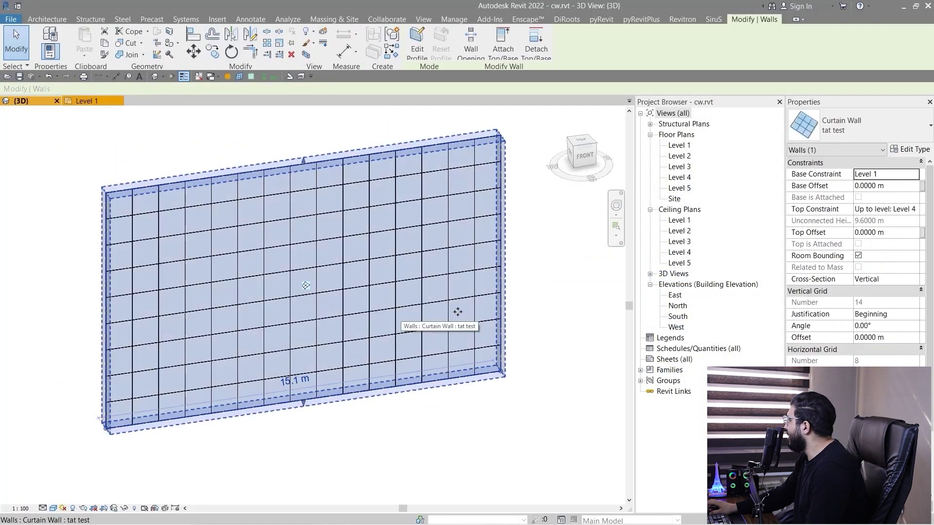
{"action": "scroll", "coordinate": [437, 343], "scroll_direction": "down", "scroll_amount": 1}
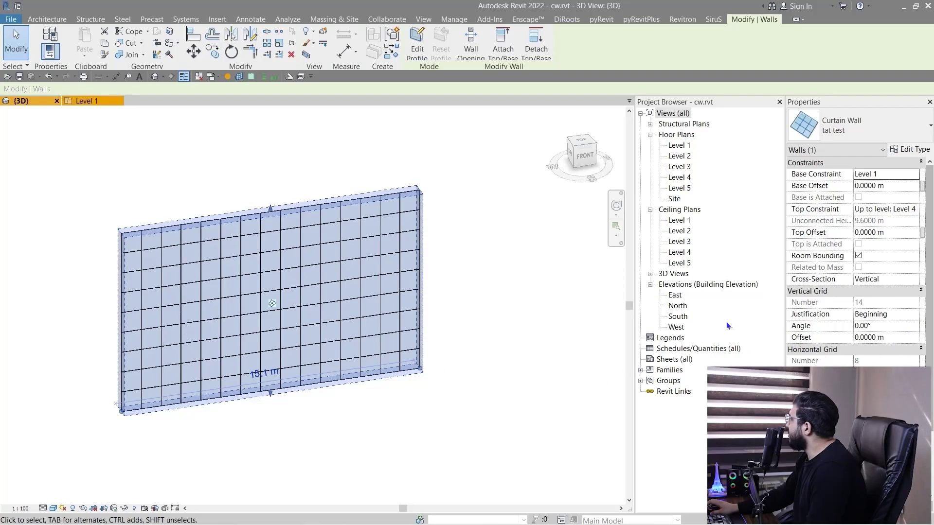
{"action": "middle_click_drag", "start_coordinate": [450, 392], "coordinate": [477, 386]}
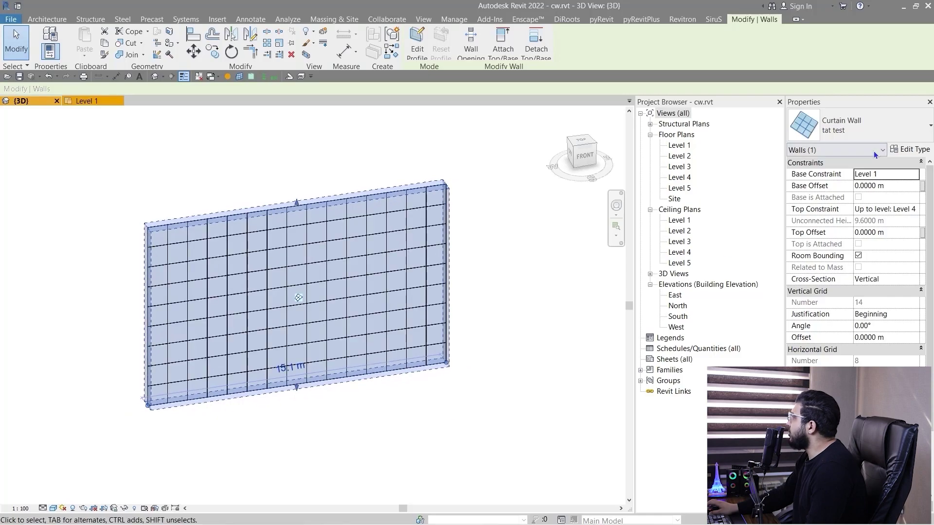
{"action": "left_click", "coordinate": [913, 151]}
{"action": "left_click_drag", "start_coordinate": [399, 100], "coordinate": [662, 101]}
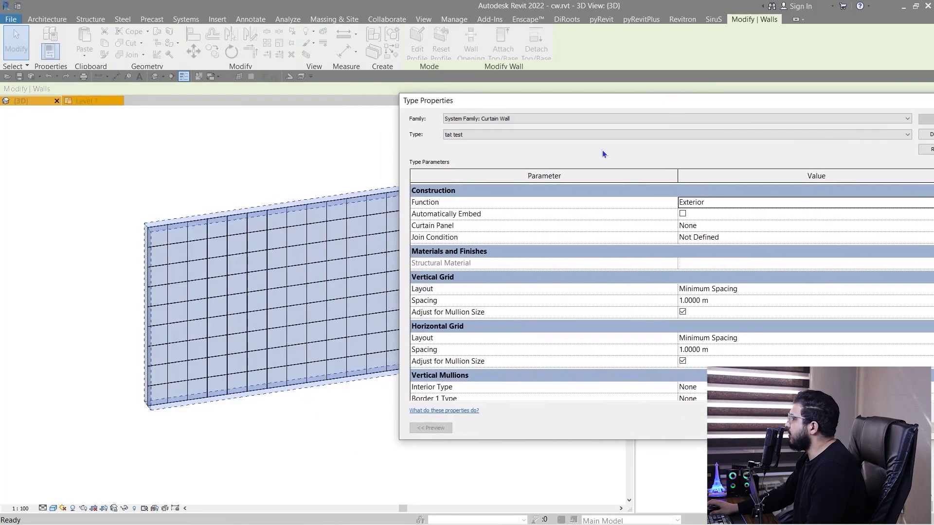
{"action": "left_click_drag", "start_coordinate": [401, 338], "coordinate": [521, 338]}
{"action": "left_click_drag", "start_coordinate": [776, 100], "coordinate": [716, 61]}
{"action": "scroll", "coordinate": [630, 267], "scroll_direction": "down", "scroll_amount": 6}
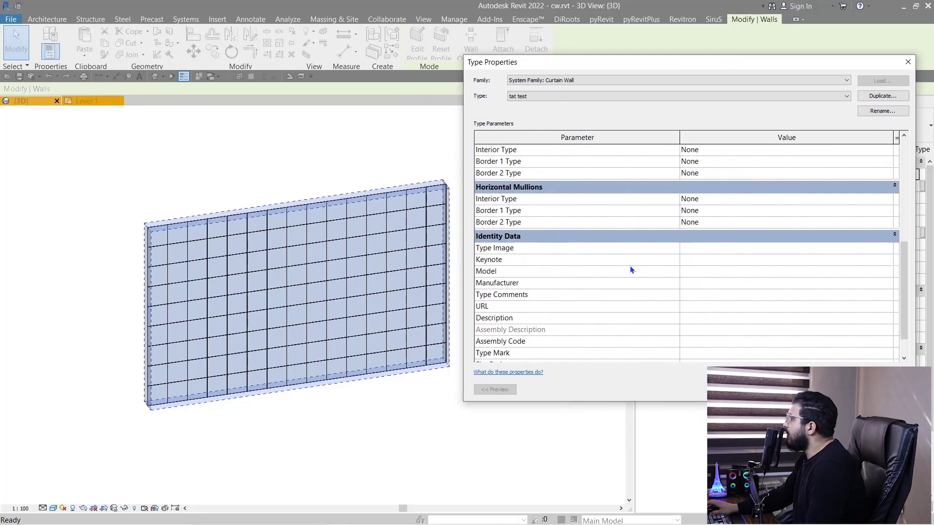
{"action": "scroll", "coordinate": [687, 255], "scroll_direction": "up", "scroll_amount": 3}
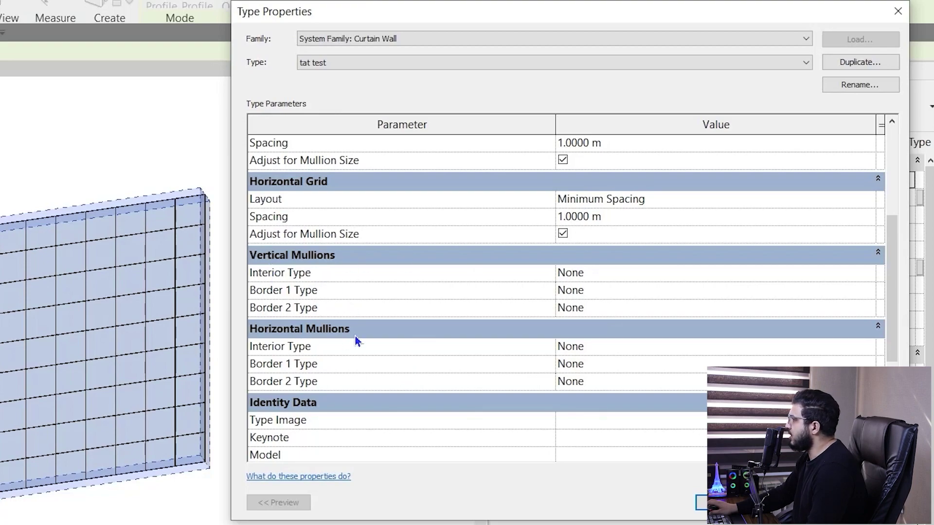
{"action": "left_click", "coordinate": [870, 276]}
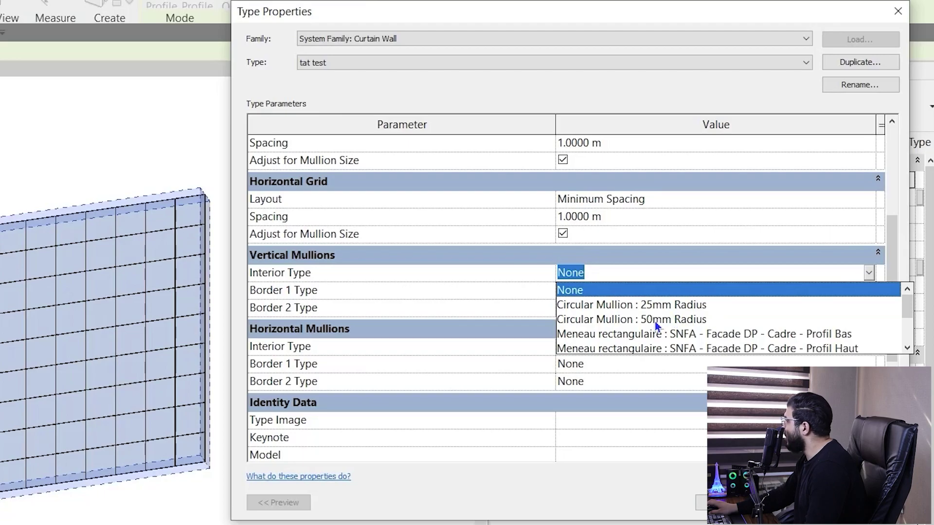
{"action": "scroll", "coordinate": [773, 328], "scroll_direction": "down", "scroll_amount": 2}
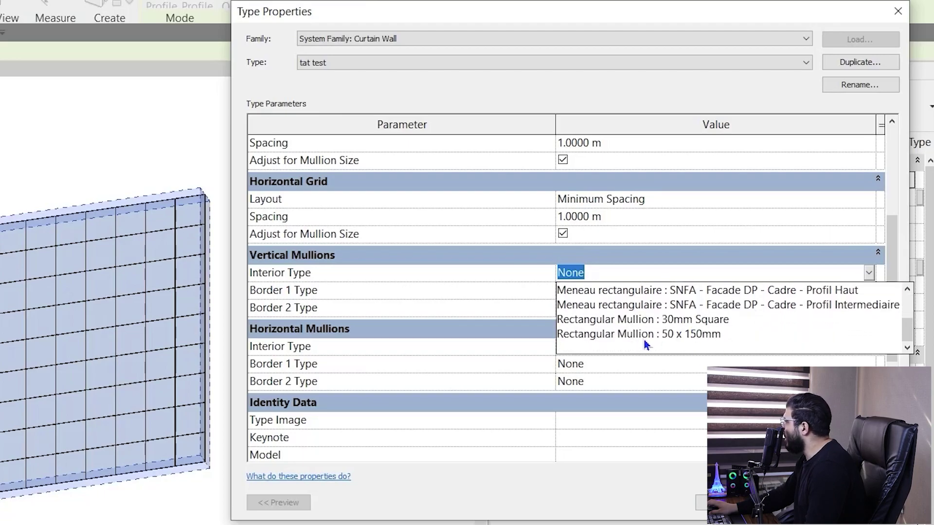
{"action": "left_click", "coordinate": [644, 320]}
{"action": "key", "text": "Return"}
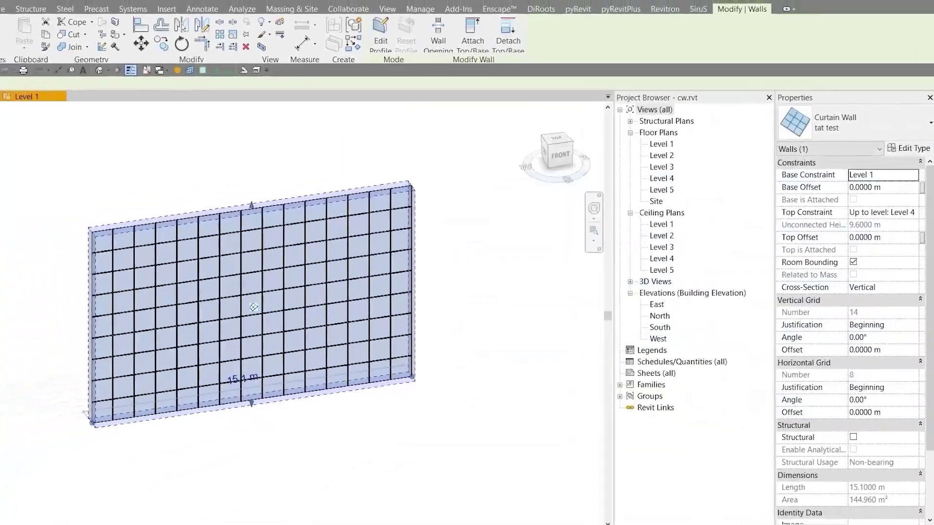
Examine the interior mullions along the curtain wall's grid lines and its bare outer edges
{"action": "left_click", "coordinate": [73, 433]}
{"action": "scroll", "coordinate": [144, 210], "scroll_direction": "up", "scroll_amount": 5}
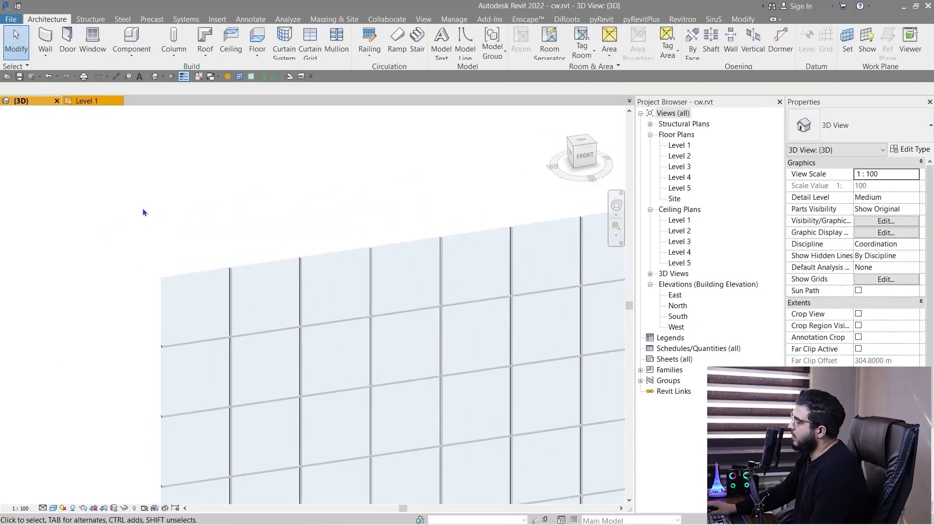
{"action": "scroll", "coordinate": [143, 208], "scroll_direction": "down", "scroll_amount": 5}
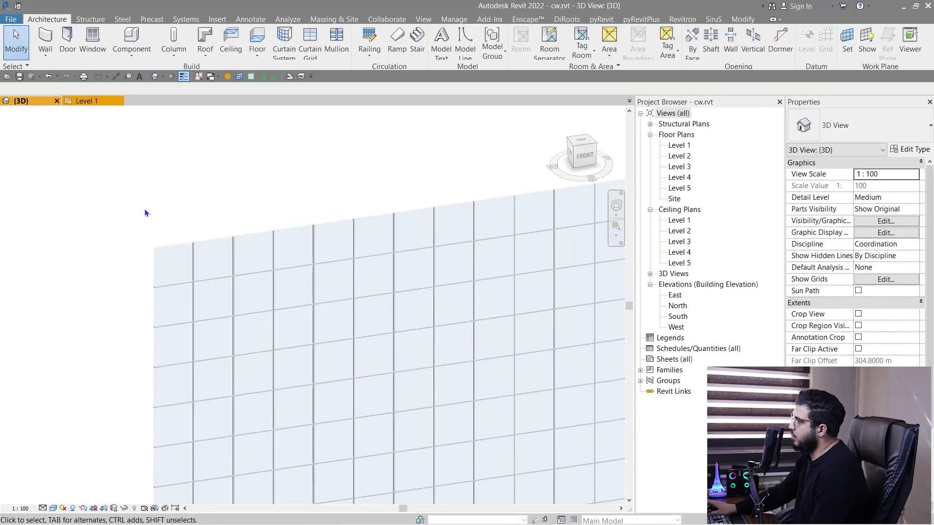
{"action": "scroll", "coordinate": [262, 436], "scroll_direction": "up", "scroll_amount": 4}
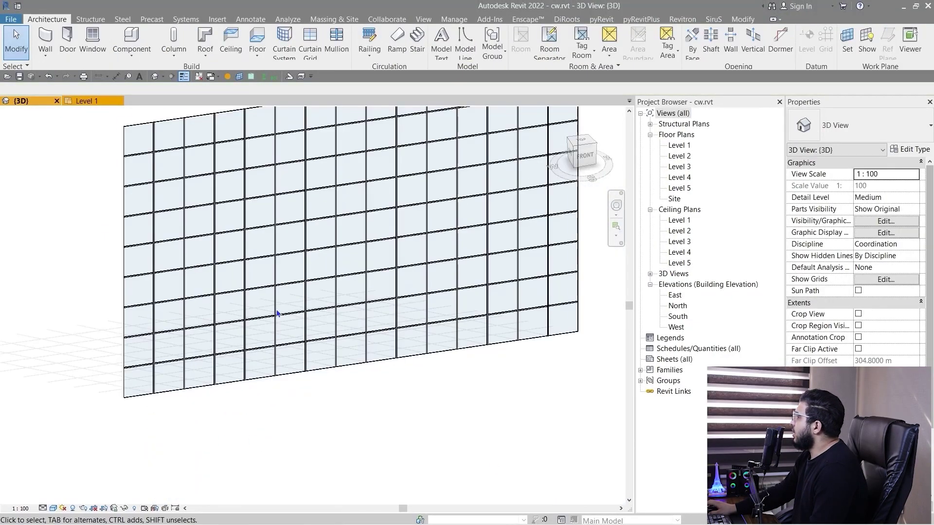
{"action": "scroll", "coordinate": [484, 357], "scroll_direction": "down", "scroll_amount": 2}
{"action": "middle_click_drag", "start_coordinate": [484, 356], "coordinate": [383, 380]}
{"action": "scroll", "coordinate": [383, 379], "scroll_direction": "down", "scroll_amount": 1}
{"action": "left_click", "coordinate": [907, 151]}
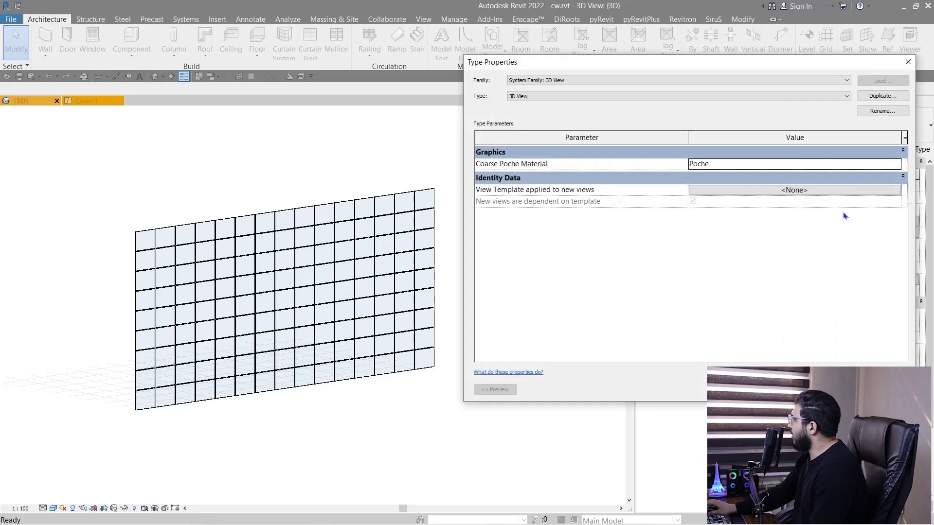
{"action": "left_click", "coordinate": [910, 60]}
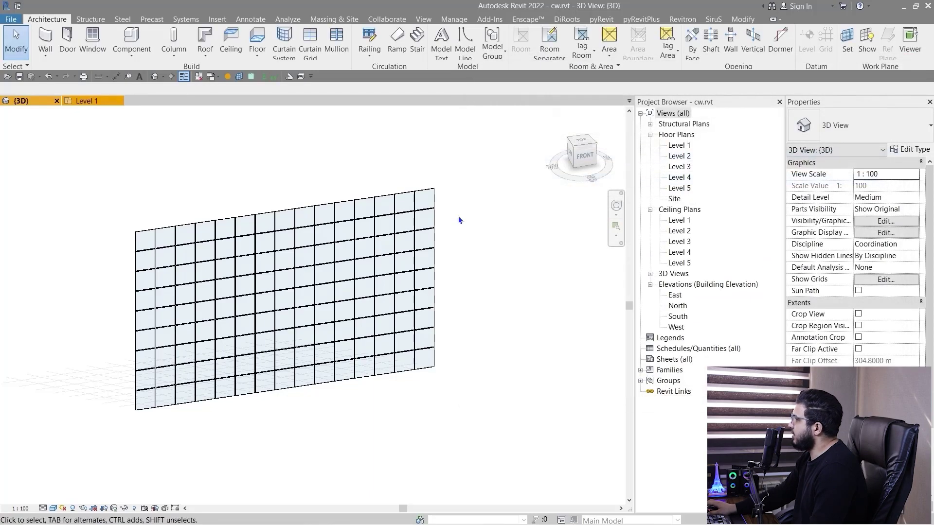
Set Border 1 of the wall type's vertical and horizontal mullions to Rectangular Mullion : 50 x 150mm and apply it
{"action": "left_click", "coordinate": [366, 194]}
{"action": "left_click", "coordinate": [905, 149]}
{"action": "scroll", "coordinate": [728, 255], "scroll_direction": "down", "scroll_amount": 5}
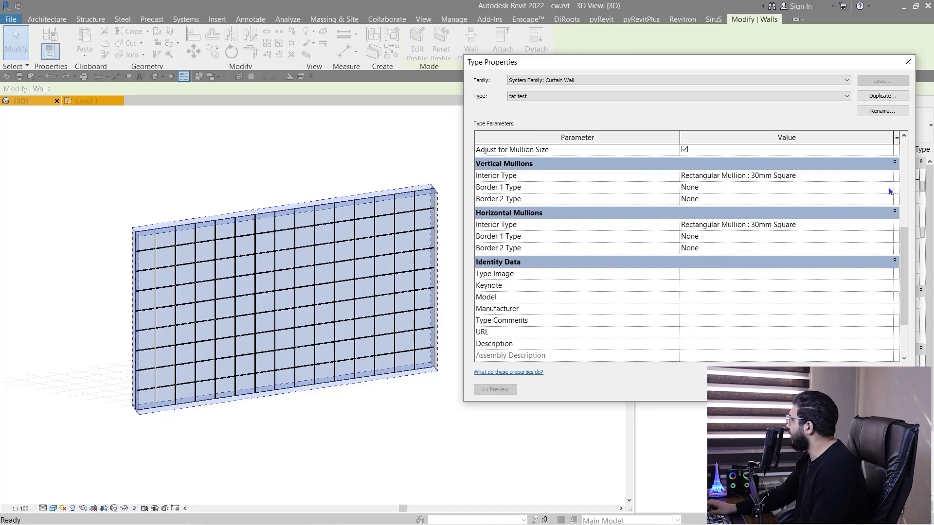
{"action": "left_click", "coordinate": [889, 188]}
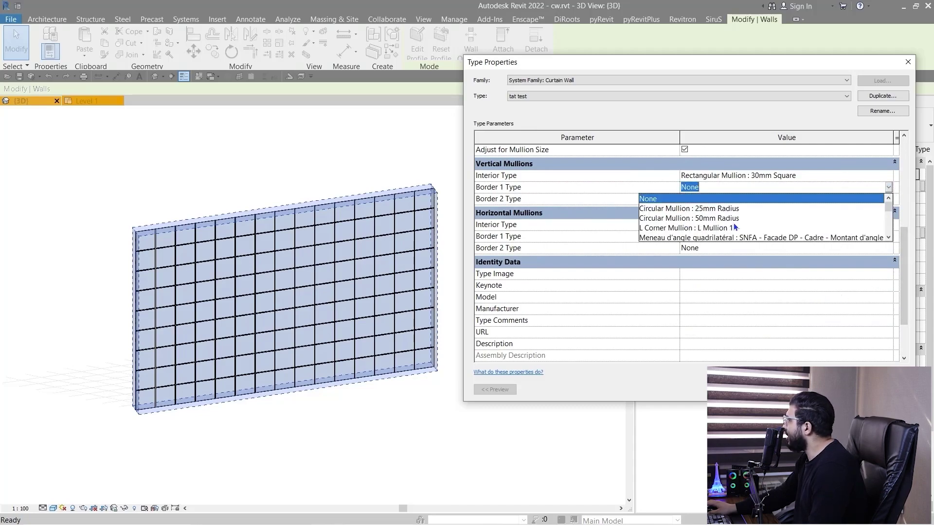
{"action": "scroll", "coordinate": [751, 230], "scroll_direction": "down", "scroll_amount": 1}
{"action": "scroll", "coordinate": [779, 232], "scroll_direction": "down", "scroll_amount": 2}
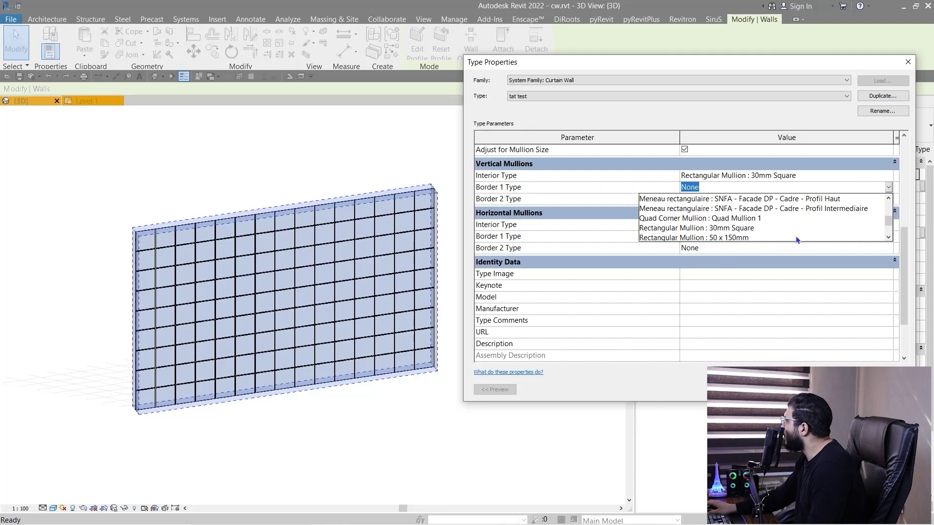
{"action": "scroll", "coordinate": [774, 233], "scroll_direction": "down", "scroll_amount": 1}
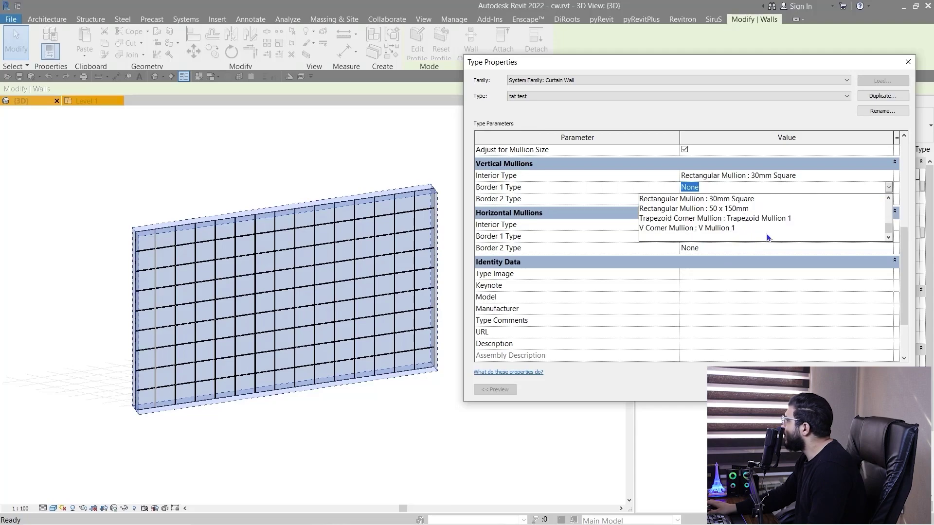
{"action": "left_click", "coordinate": [736, 210]}
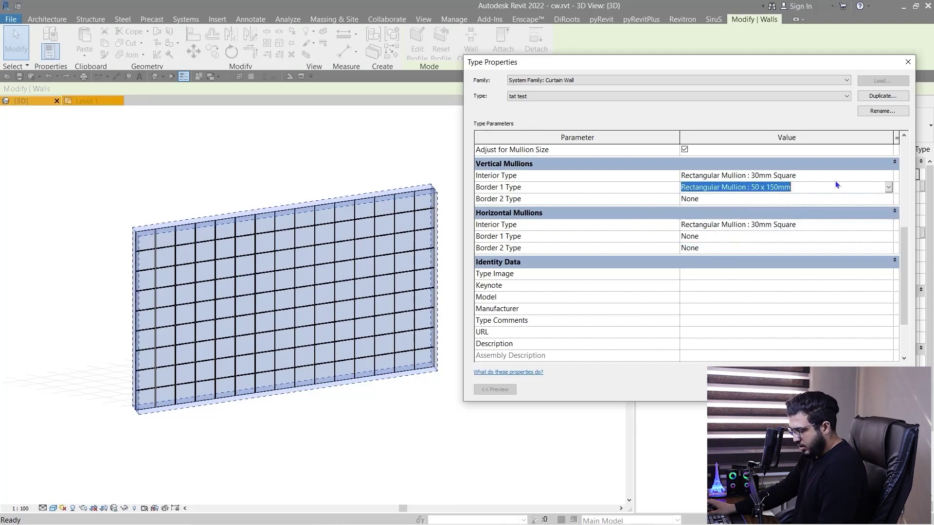
{"action": "left_click", "coordinate": [752, 241]}
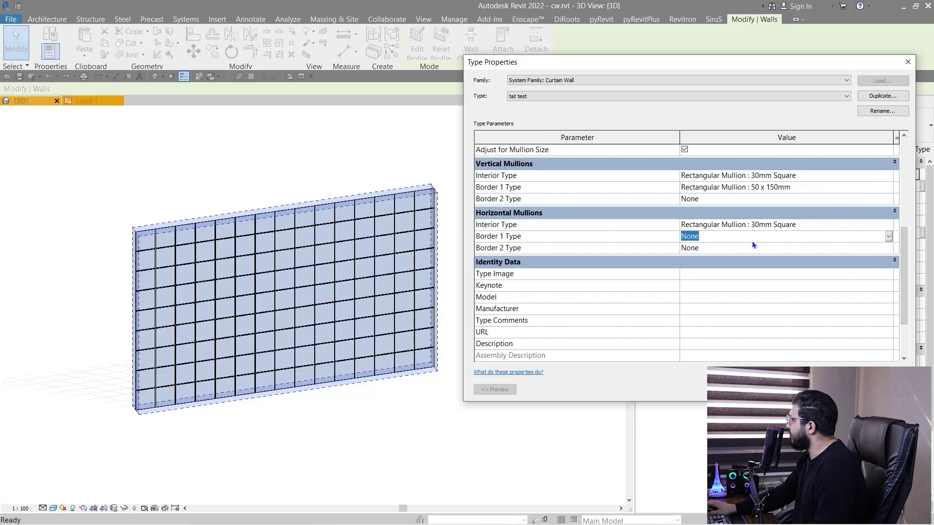
{"action": "type", "text": "Rectangular Mullion : 50 x 150mm"}
{"action": "left_click", "coordinate": [895, 392]}
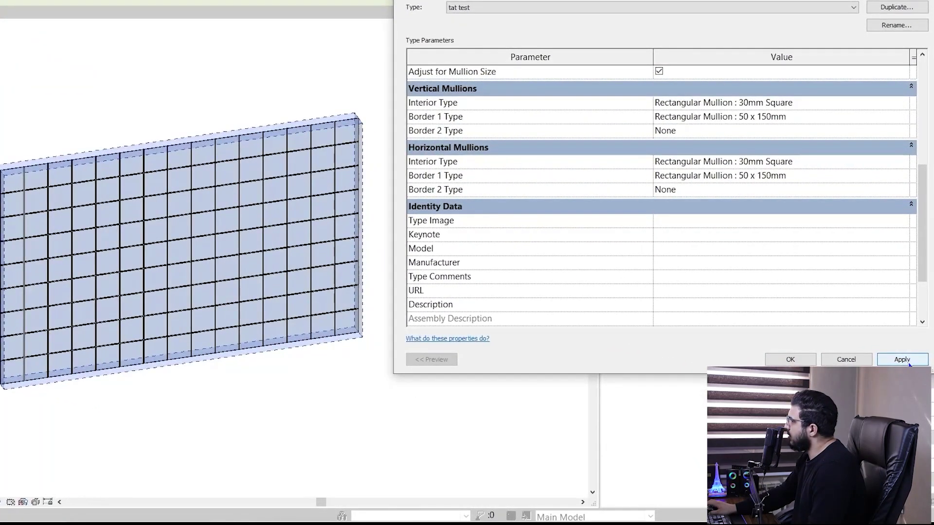
{"action": "left_click", "coordinate": [903, 361]}
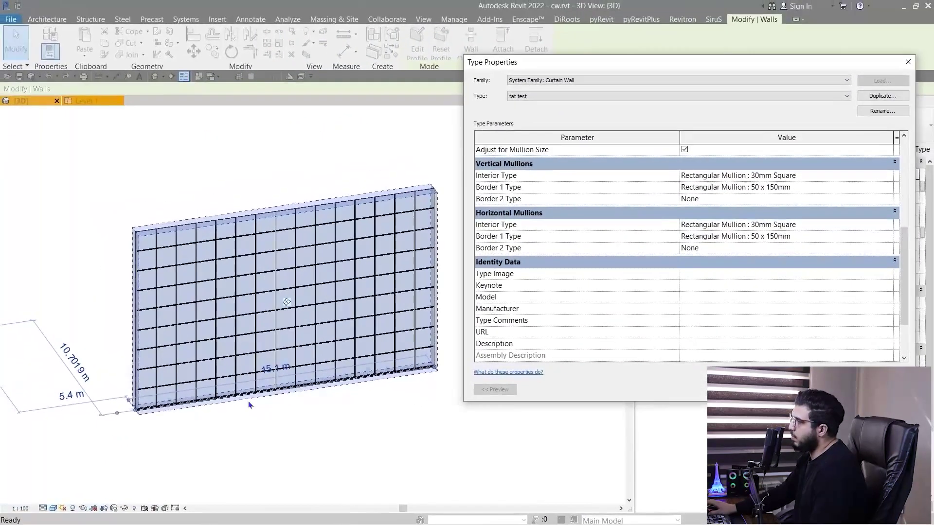
Set Border 2 of the vertical and horizontal mullions to Rectangular Mullion : 50 x 150mm and accept the type changes
{"action": "left_click", "coordinate": [815, 191]}
{"action": "key", "text": "ctrl+c"}
{"action": "left_click", "coordinate": [753, 199]}
{"action": "key", "text": "ctrl+v"}
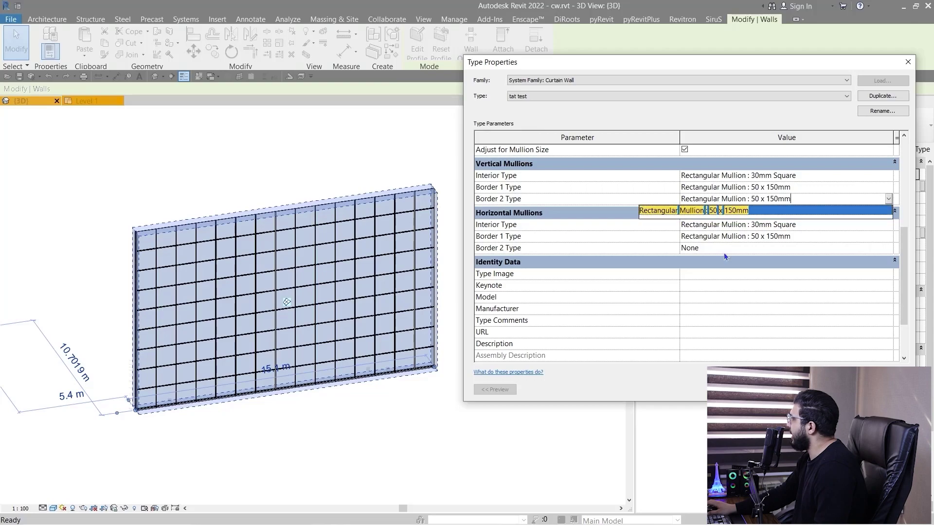
{"action": "left_click", "coordinate": [724, 251]}
{"action": "key", "text": "ctrl+v"}
{"action": "key", "text": "Return"}
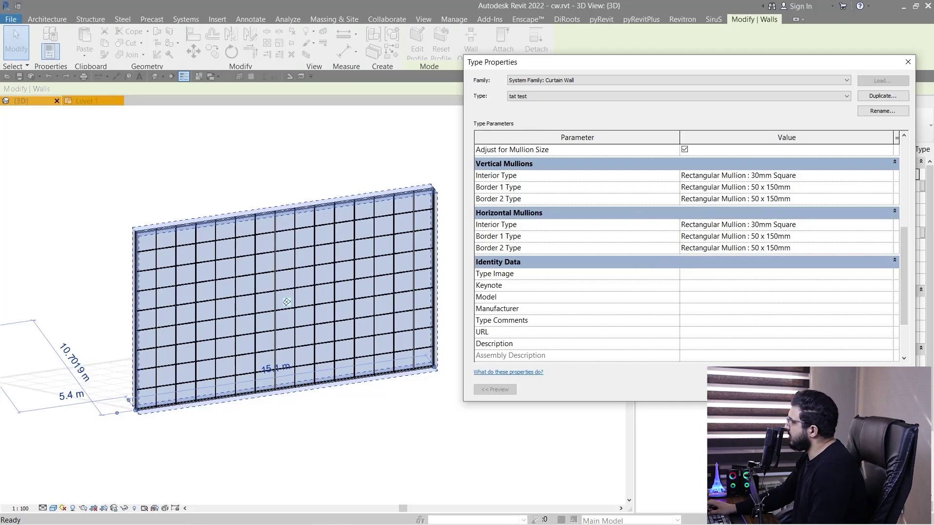
{"action": "left_click", "coordinate": [774, 389]}
Examine the automatically divided curtain wall with its border and interior mullions beside the other sample walls
{"action": "left_click", "coordinate": [411, 415]}
{"action": "scroll", "coordinate": [342, 287], "scroll_direction": "up", "scroll_amount": 2}
{"action": "scroll", "coordinate": [342, 287], "scroll_direction": "down", "scroll_amount": 1}
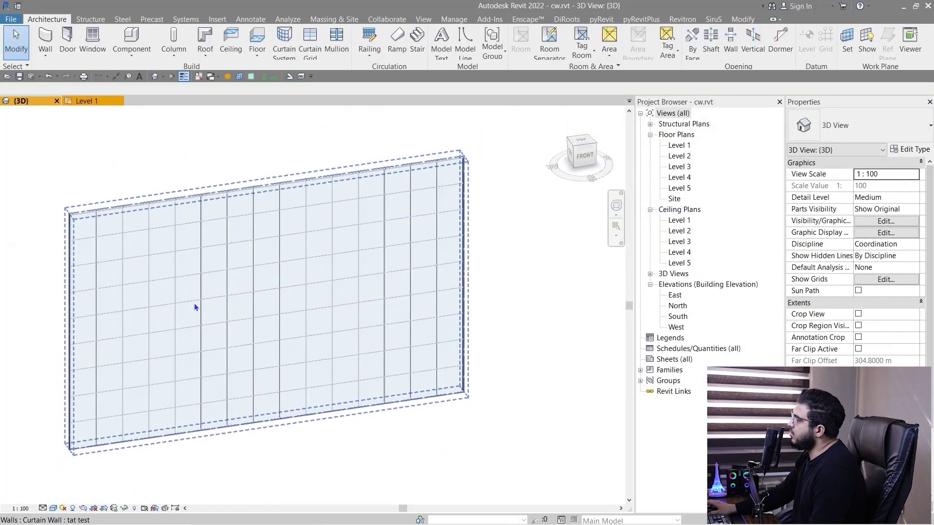
{"action": "middle_click_drag", "start_coordinate": [194, 304], "coordinate": [406, 307]}
{"action": "scroll", "coordinate": [407, 305], "scroll_direction": "down", "scroll_amount": 6}
{"action": "middle_click_drag", "start_coordinate": [219, 356], "coordinate": [196, 333]}
{"action": "scroll", "coordinate": [370, 298], "scroll_direction": "up", "scroll_amount": 1}
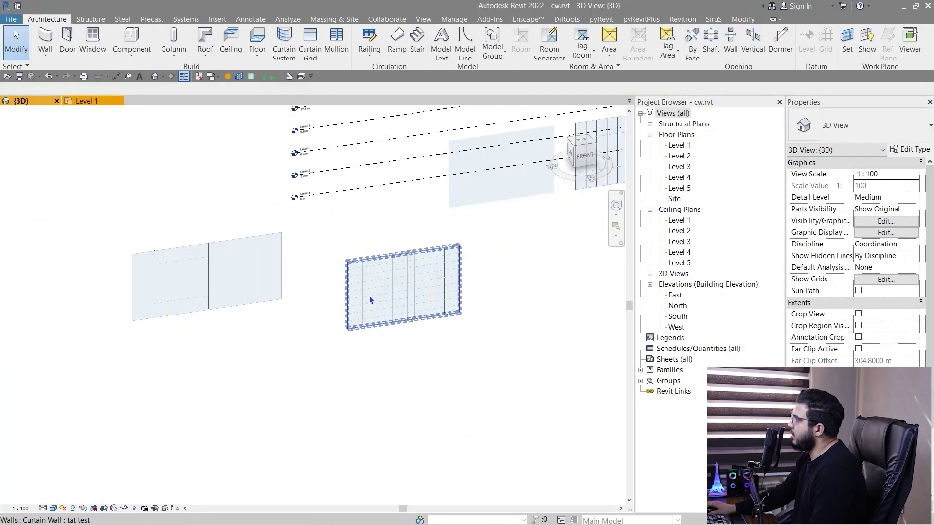
{"action": "scroll", "coordinate": [370, 301], "scroll_direction": "up", "scroll_amount": 3}
{"action": "middle_click_drag", "start_coordinate": [434, 353], "coordinate": [309, 412]}
{"action": "scroll", "coordinate": [407, 324], "scroll_direction": "up", "scroll_amount": 4}
{"action": "middle_click_drag", "start_coordinate": [187, 285], "coordinate": [319, 283]}
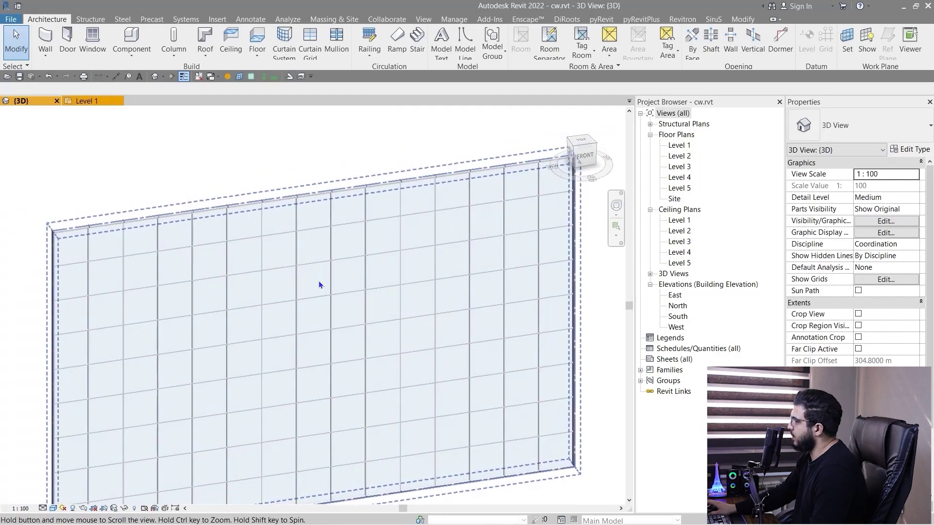
{"action": "scroll", "coordinate": [301, 324], "scroll_direction": "down", "scroll_amount": 1}
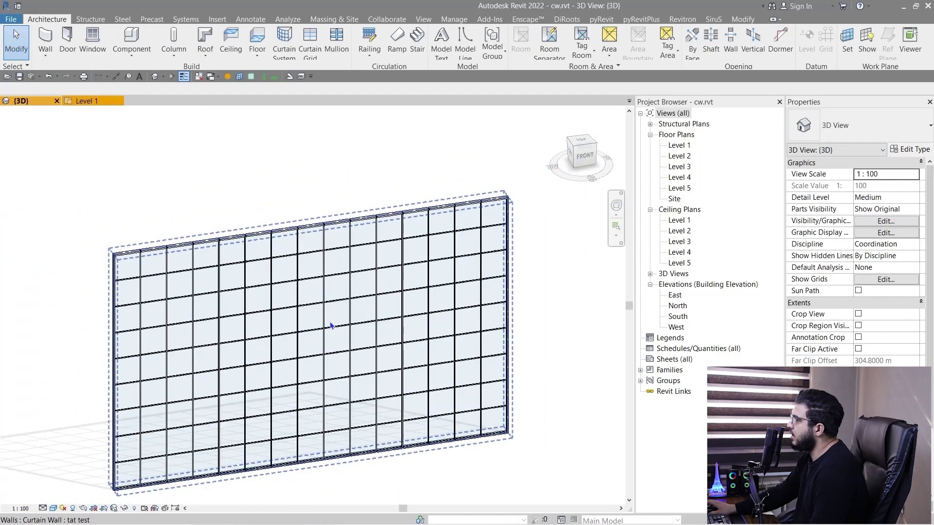
Unpin and delete one horizontal 30mm Square mullion segment on the grid line nearest the curtain wall's upper edge
{"action": "scroll", "coordinate": [325, 308], "scroll_direction": "up", "scroll_amount": 8}
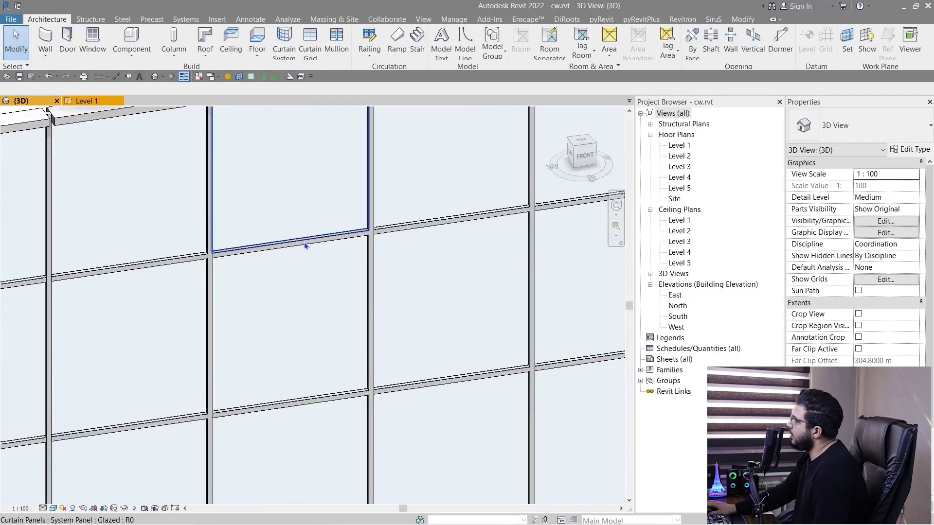
{"action": "key", "text": "Tab"}
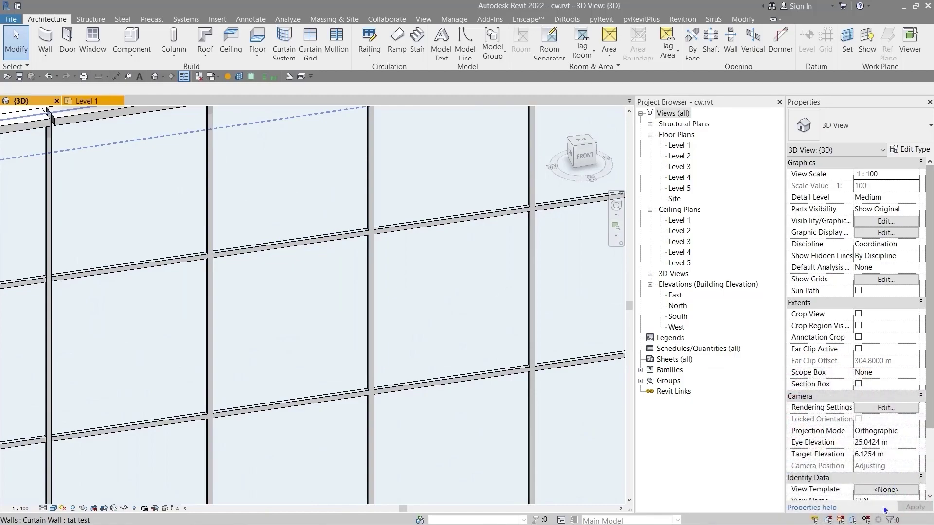
{"action": "scroll", "coordinate": [282, 245], "scroll_direction": "down", "scroll_amount": 1}
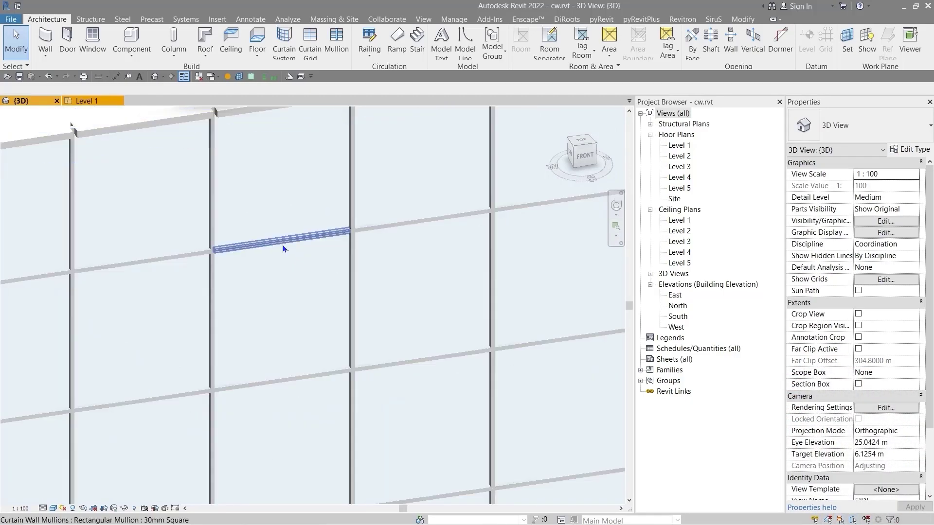
{"action": "left_click", "coordinate": [282, 244]}
{"action": "scroll", "coordinate": [282, 243], "scroll_direction": "down", "scroll_amount": 2}
{"action": "middle_click_drag", "start_coordinate": [282, 243], "coordinate": [306, 282]}
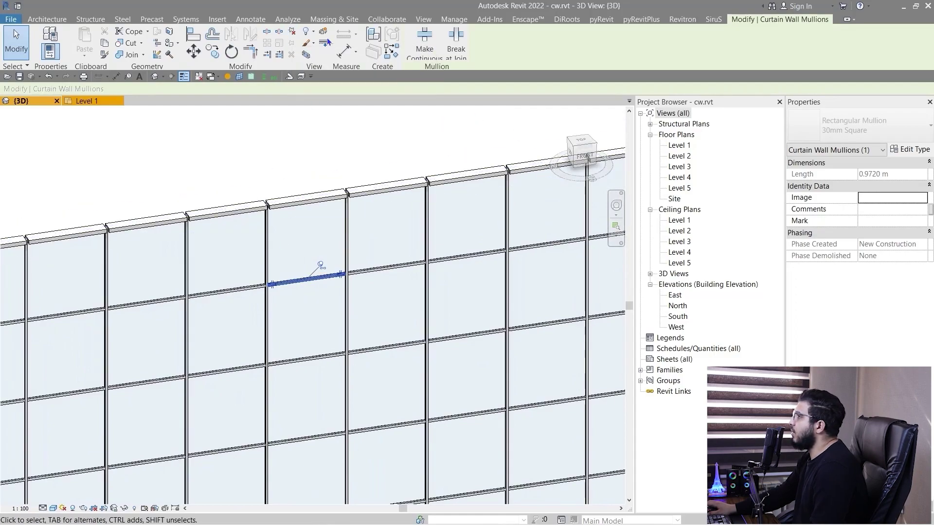
{"action": "left_click", "coordinate": [291, 33]}
{"action": "key", "text": "Delete"}
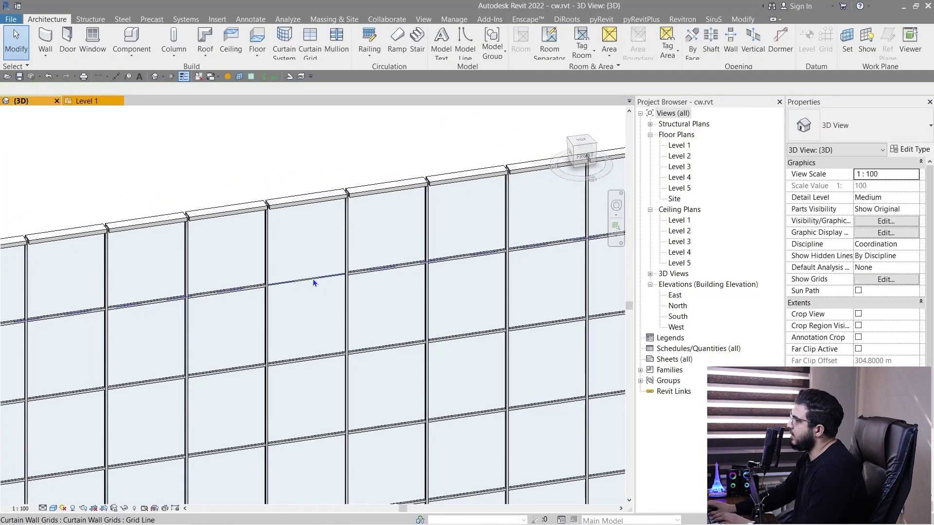
Remove the bare horizontal grid line segment between the two stacked panels just below the curtain wall's upper edge
{"action": "scroll", "coordinate": [306, 314], "scroll_direction": "up", "scroll_amount": 2}
{"action": "scroll", "coordinate": [294, 322], "scroll_direction": "down", "scroll_amount": 2}
{"action": "middle_click_drag", "start_coordinate": [274, 334], "coordinate": [339, 334]}
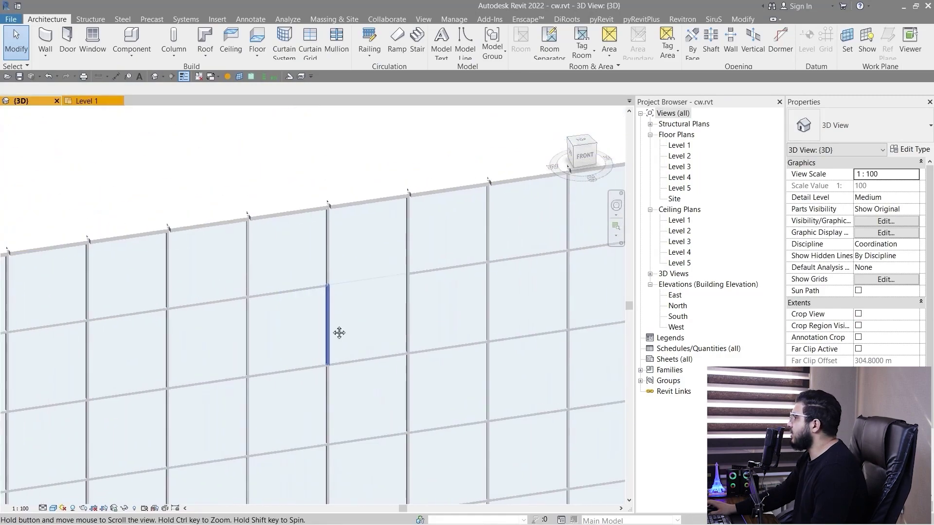
{"action": "left_click", "coordinate": [364, 282]}
{"action": "left_click", "coordinate": [428, 46]}
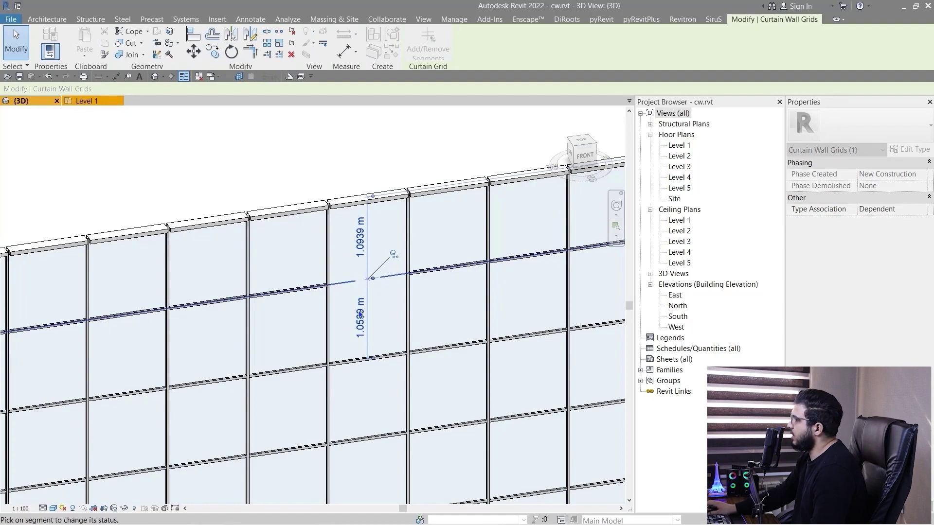
{"action": "left_click", "coordinate": [249, 177]}
{"action": "middle_click_drag", "start_coordinate": [341, 335], "coordinate": [301, 254]}
{"action": "scroll", "coordinate": [300, 254], "scroll_direction": "up", "scroll_amount": 1}
{"action": "scroll", "coordinate": [300, 257], "scroll_direction": "down", "scroll_amount": 3}
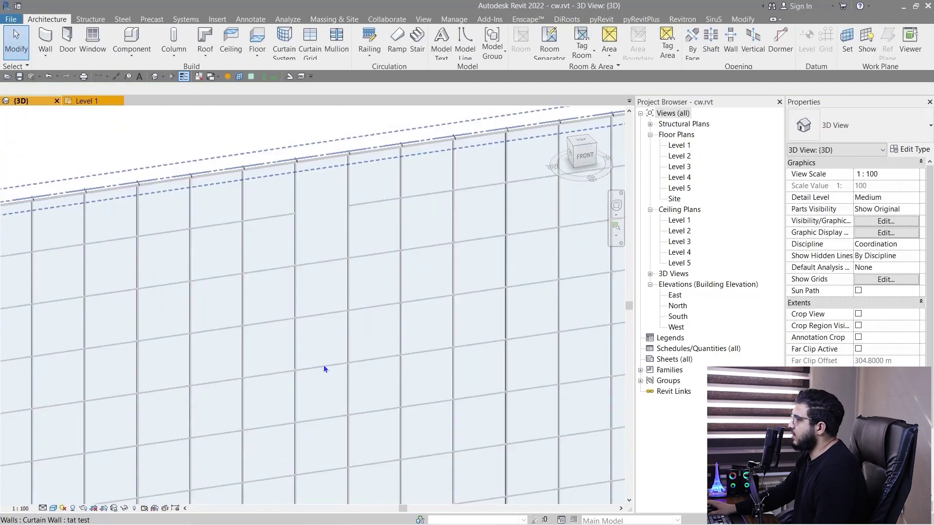
Start a new curtain wall similar to the tat test wall and set its Top Constraint to Up to level: Level 2
{"action": "scroll", "coordinate": [349, 247], "scroll_direction": "down", "scroll_amount": 3}
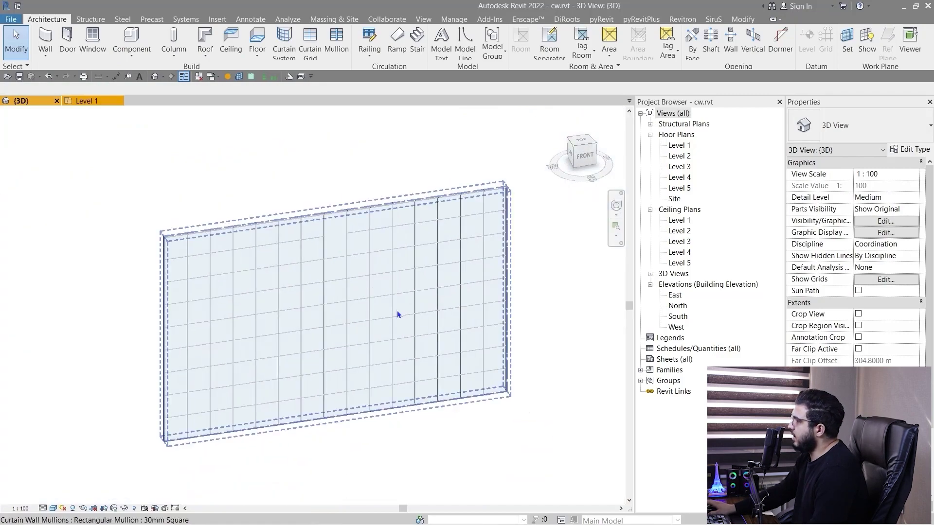
{"action": "middle_click_drag", "start_coordinate": [420, 333], "coordinate": [373, 292]}
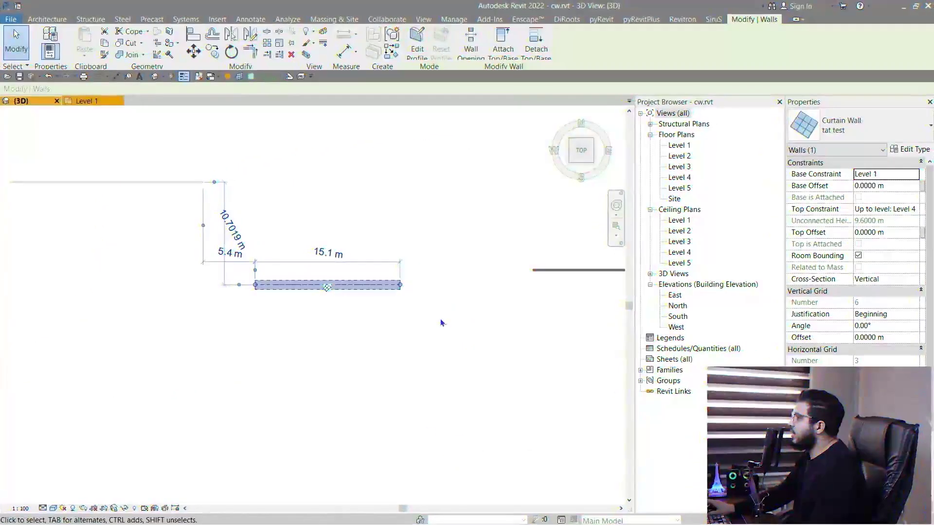
{"action": "middle_click_drag", "start_coordinate": [440, 320], "coordinate": [298, 334]}
{"action": "middle_click_drag", "start_coordinate": [216, 321], "coordinate": [270, 330]}
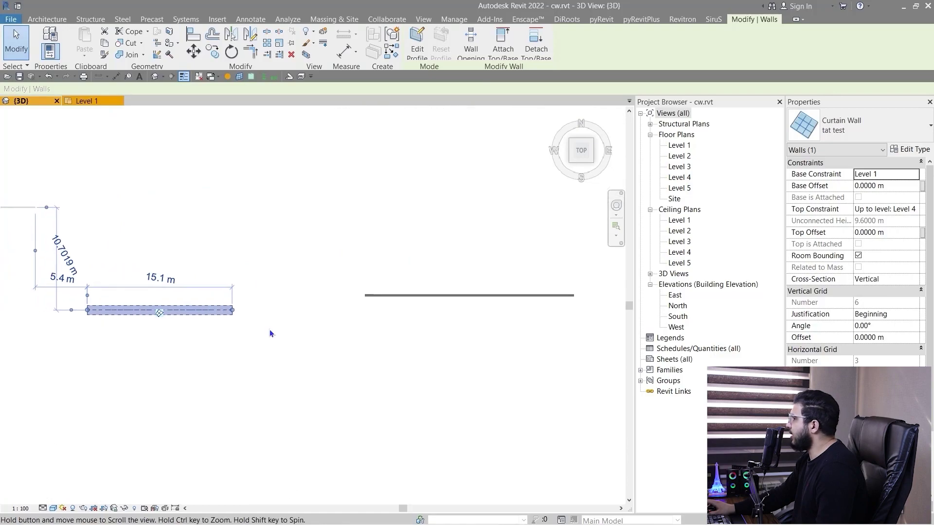
{"action": "key", "text": "c"}
{"action": "key", "text": "s"}
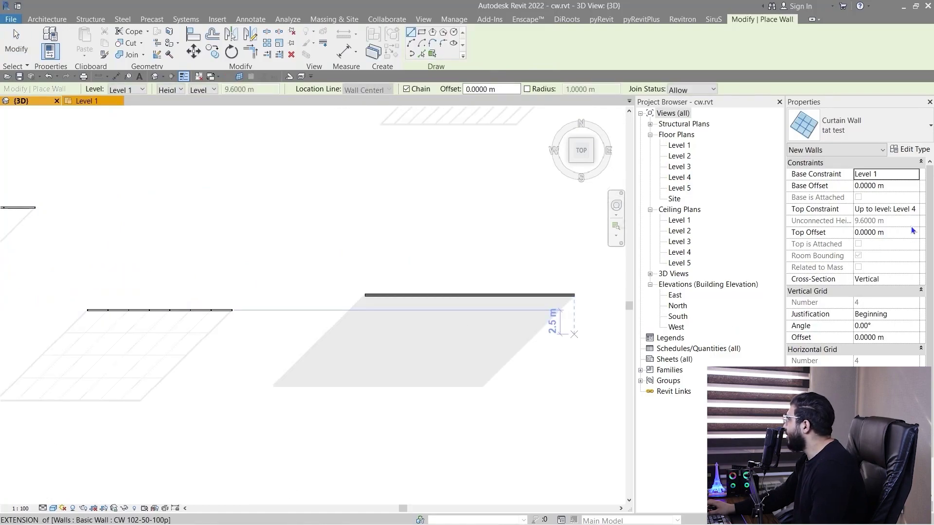
{"action": "left_click", "coordinate": [915, 209]}
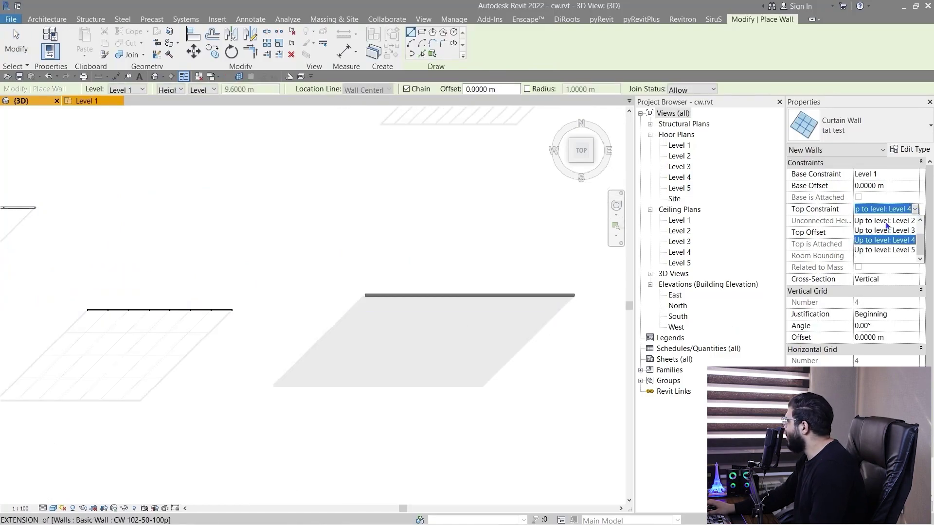
{"action": "left_click", "coordinate": [885, 221]}
Draw the tat test curtain wall about 6.8 m long within the brick wall, along its centerline near the west end
{"action": "scroll", "coordinate": [367, 298], "scroll_direction": "up", "scroll_amount": 5}
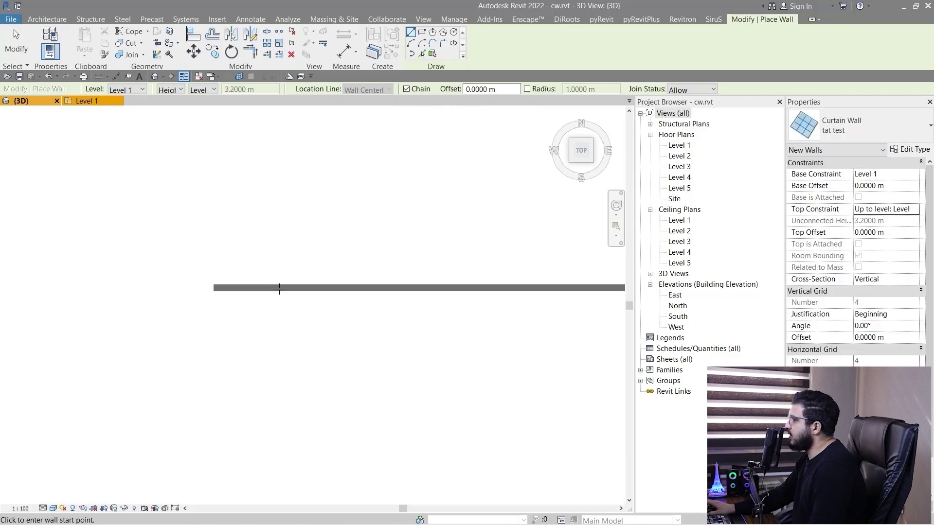
{"action": "left_click", "coordinate": [279, 289]}
{"action": "scroll", "coordinate": [388, 325], "scroll_direction": "up", "scroll_amount": 3}
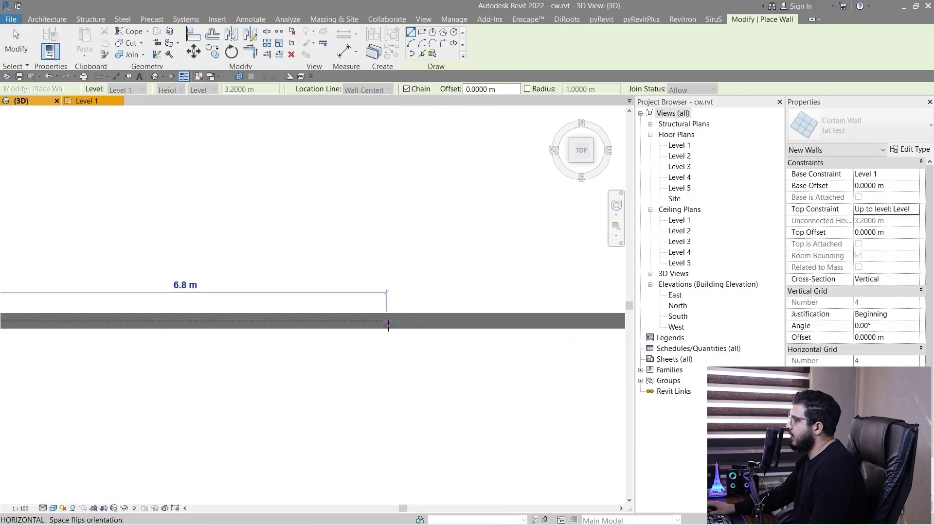
{"action": "left_click", "coordinate": [387, 323]}
{"action": "scroll", "coordinate": [386, 417], "scroll_direction": "down", "scroll_amount": 2}
{"action": "middle_click_drag", "start_coordinate": [387, 418], "coordinate": [423, 247], "text": "shift"}
{"action": "key", "text": "Escape"}
{"action": "scroll", "coordinate": [340, 382], "scroll_direction": "up", "scroll_amount": 5}
{"action": "middle_click_drag", "start_coordinate": [334, 329], "coordinate": [373, 318], "text": "shift"}
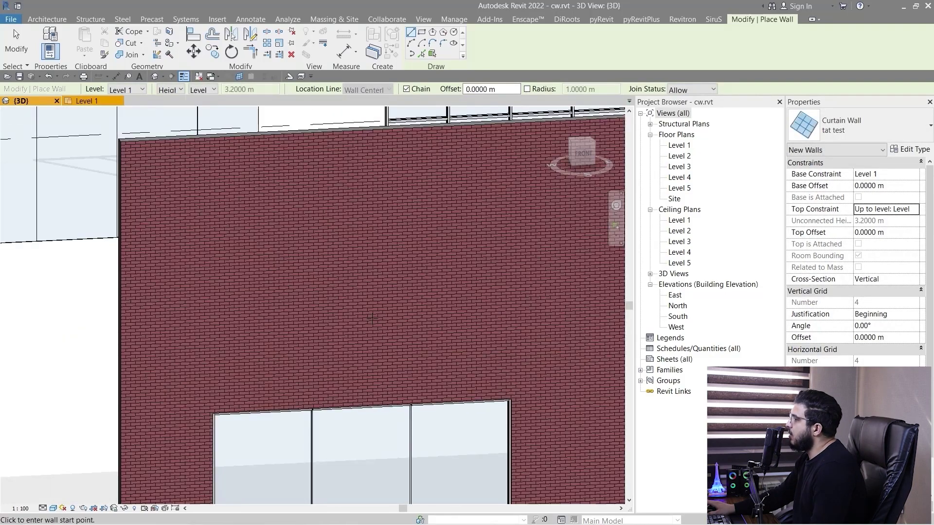
{"action": "scroll", "coordinate": [373, 318], "scroll_direction": "down", "scroll_amount": 3}
{"action": "middle_click_drag", "start_coordinate": [504, 328], "coordinate": [390, 400]}
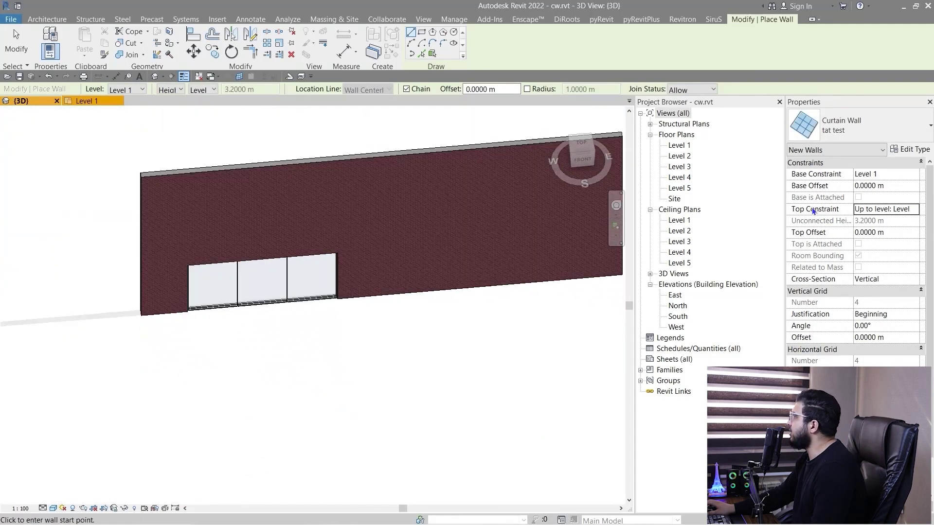
Examine the Automatically Embed setting in the tat test curtain wall type and the opening it makes in the brick wall
{"action": "left_click", "coordinate": [897, 152]}
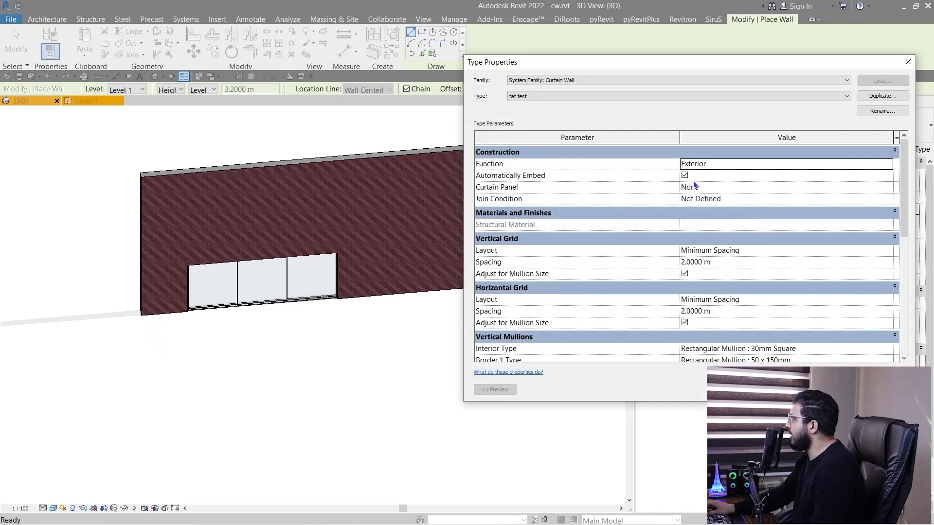
{"action": "mouse_move", "coordinate": [665, 179]}
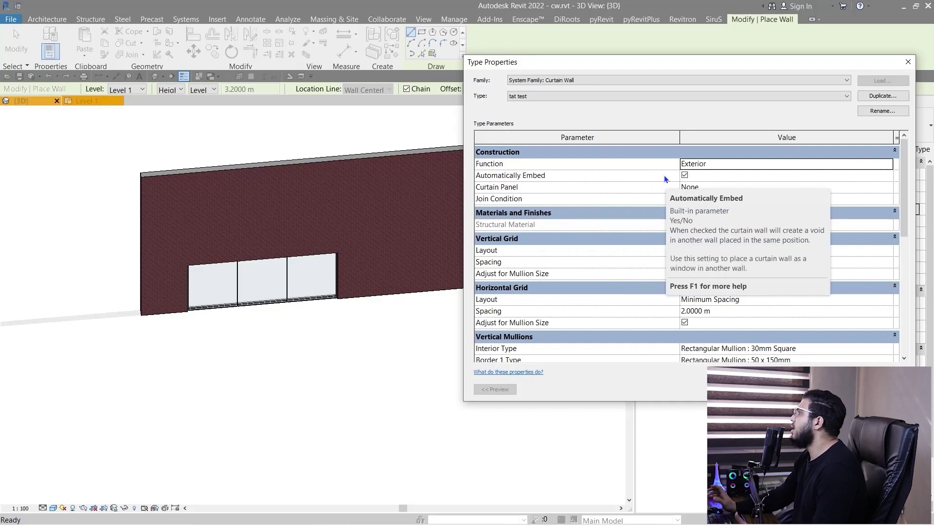
{"action": "key", "text": "Escape"}
{"action": "scroll", "coordinate": [451, 321], "scroll_direction": "down", "scroll_amount": 3}
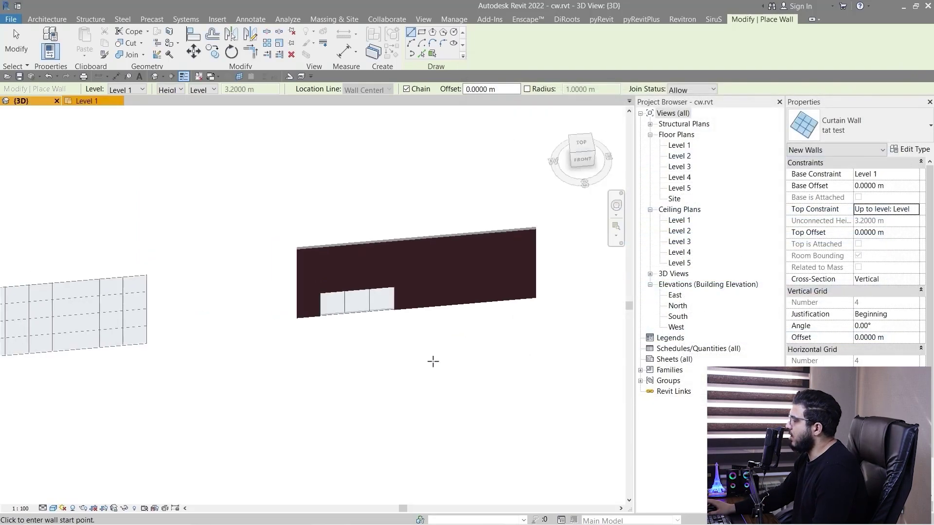
{"action": "middle_click_drag", "start_coordinate": [431, 378], "coordinate": [436, 342], "text": "shift"}
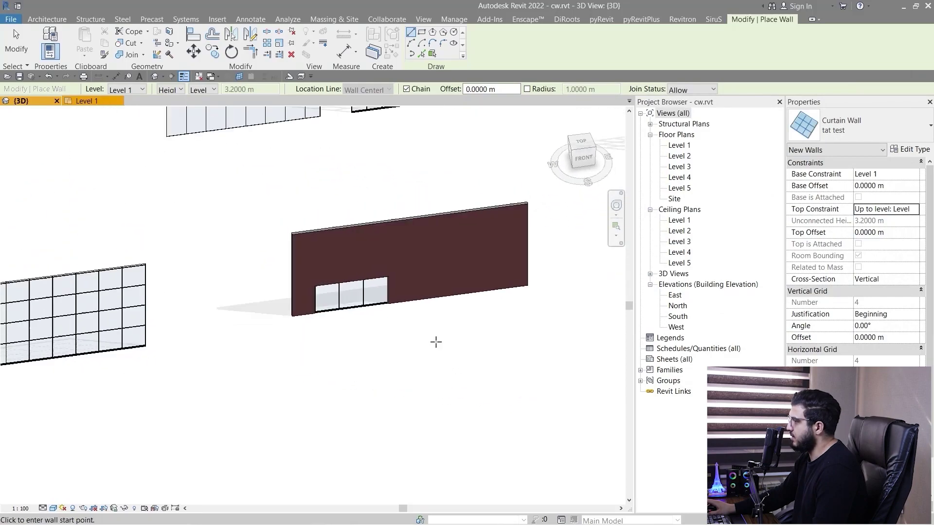
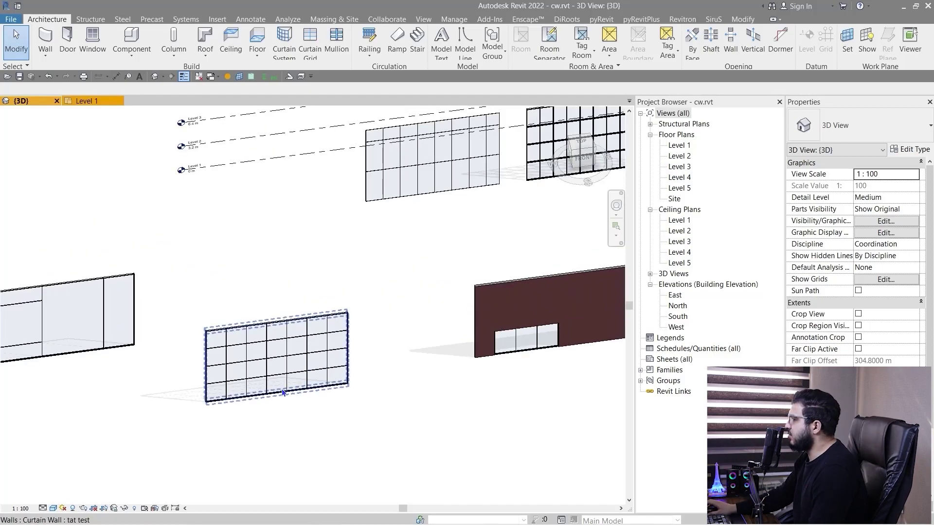
Change the large glazed panel between the two horizontal grid segments of the manually divided curtain wall to Curtain Wall : Storefront
{"action": "middle_click_drag", "start_coordinate": [154, 398], "coordinate": [243, 394]}
{"action": "middle_click_drag", "start_coordinate": [179, 385], "coordinate": [306, 371]}
{"action": "scroll", "coordinate": [244, 302], "scroll_direction": "up", "scroll_amount": 4}
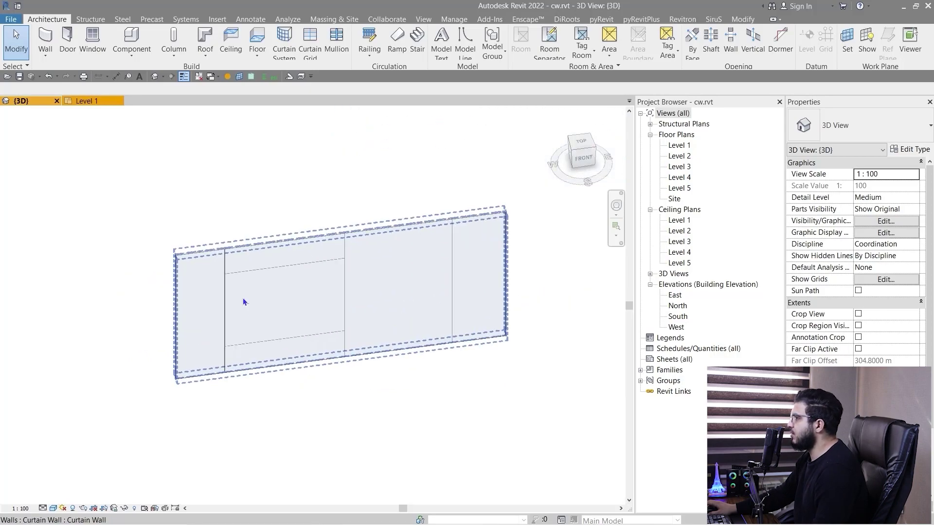
{"action": "key", "text": "Tab"}
{"action": "left_click", "coordinate": [244, 298]}
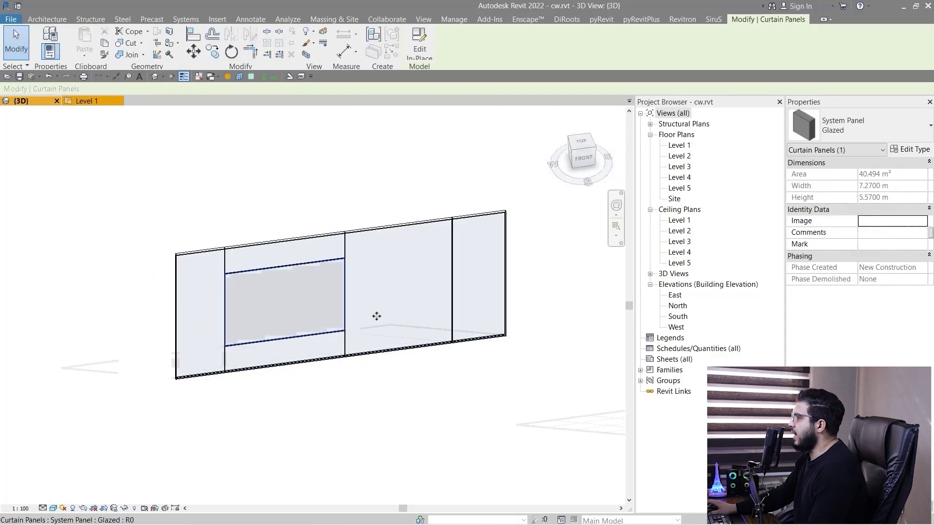
{"action": "scroll", "coordinate": [461, 354], "scroll_direction": "up", "scroll_amount": 1}
{"action": "middle_click_drag", "start_coordinate": [462, 354], "coordinate": [447, 364]}
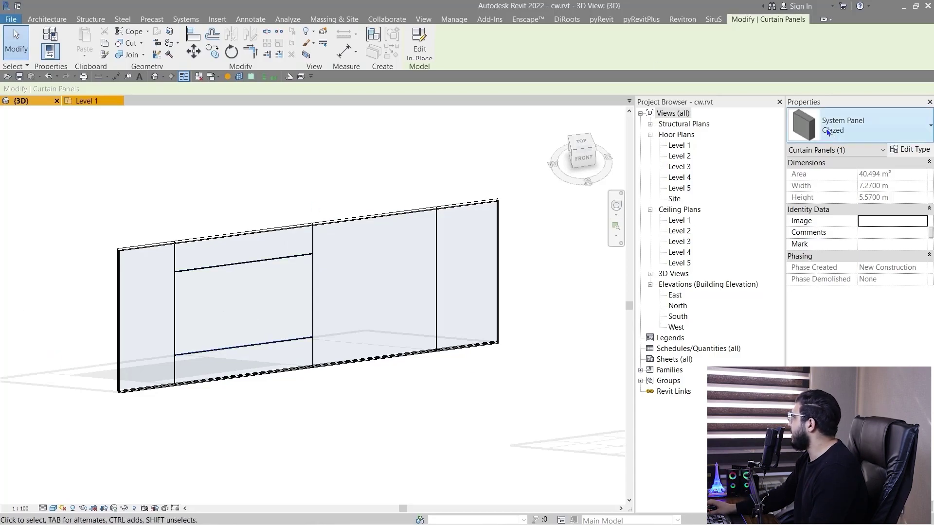
{"action": "left_click", "coordinate": [875, 130]}
{"action": "scroll", "coordinate": [799, 263], "scroll_direction": "down", "scroll_amount": 1}
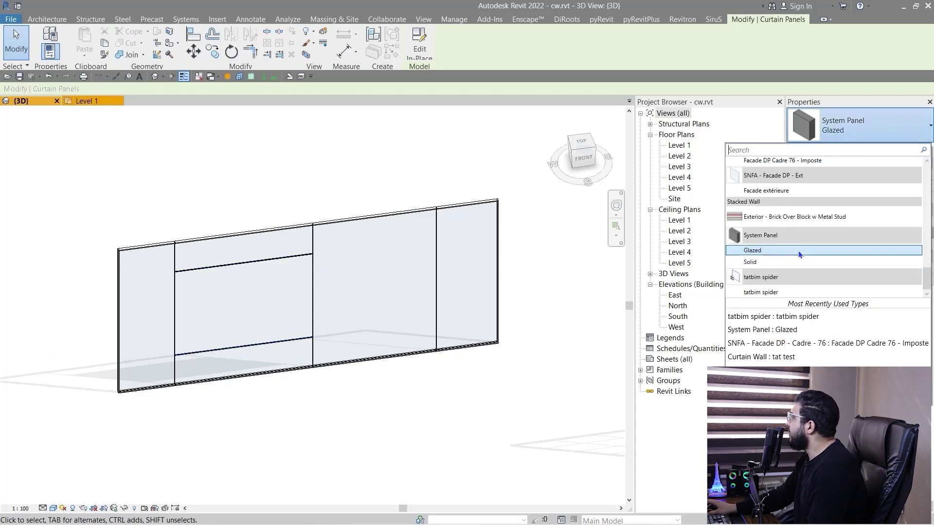
{"action": "scroll", "coordinate": [874, 258], "scroll_direction": "up", "scroll_amount": 3}
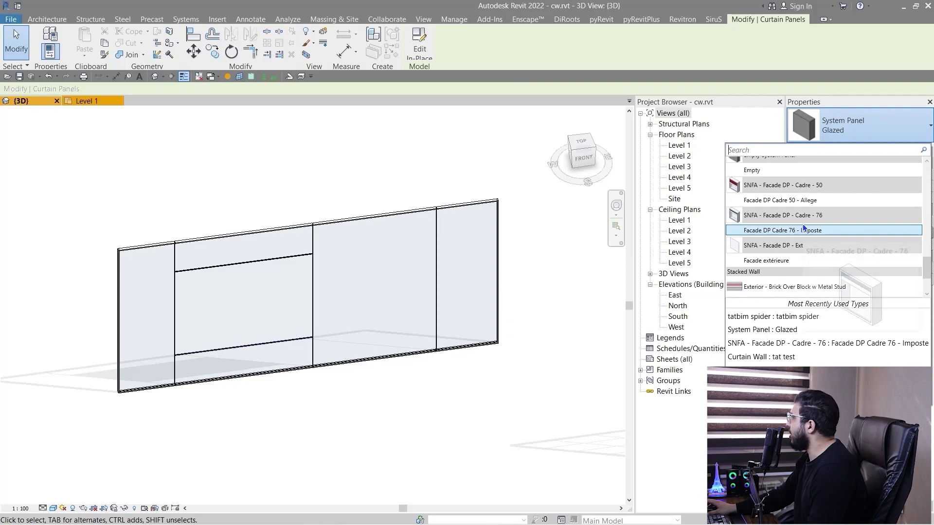
{"action": "scroll", "coordinate": [803, 228], "scroll_direction": "up", "scroll_amount": 5}
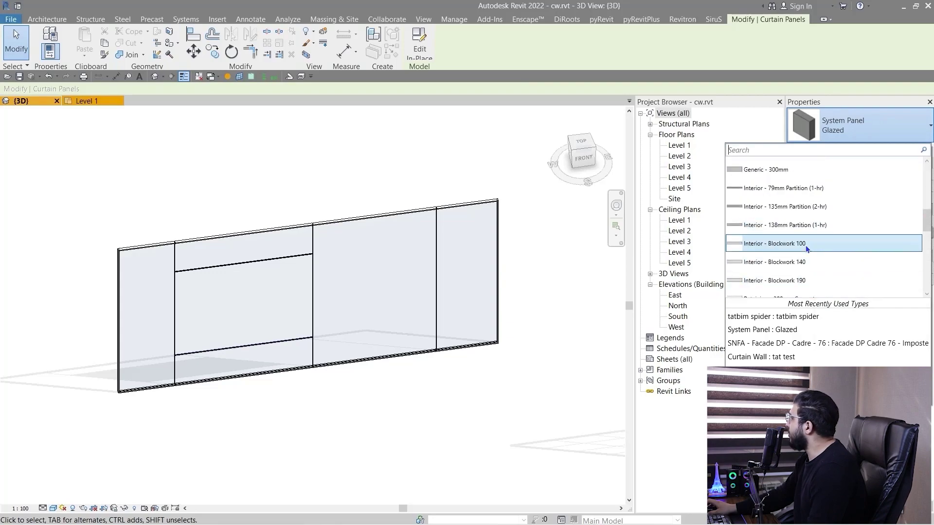
{"action": "scroll", "coordinate": [805, 245], "scroll_direction": "down", "scroll_amount": 5}
{"action": "left_click", "coordinate": [805, 234]}
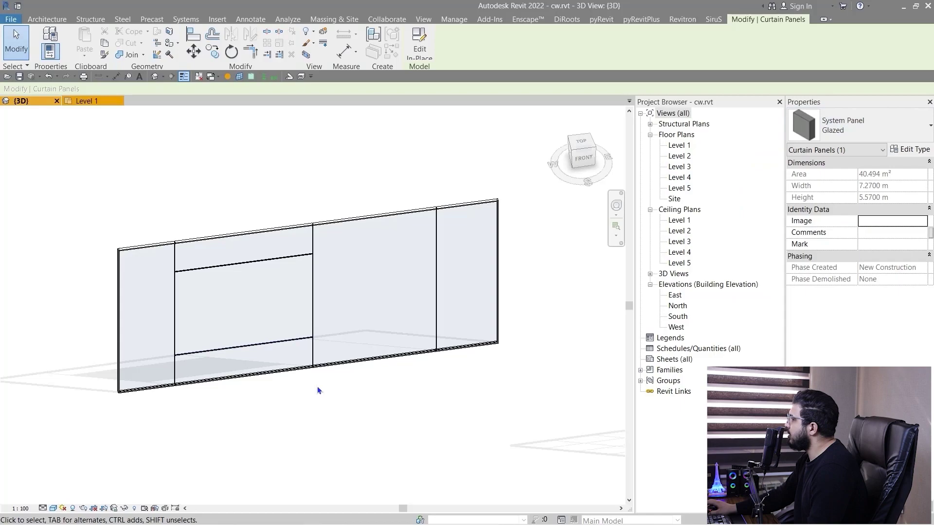
{"action": "left_click", "coordinate": [261, 404]}
Change the Storefront infill panel to the basic wall type Interior - Blockwork 140
{"action": "scroll", "coordinate": [229, 310], "scroll_direction": "up", "scroll_amount": 4}
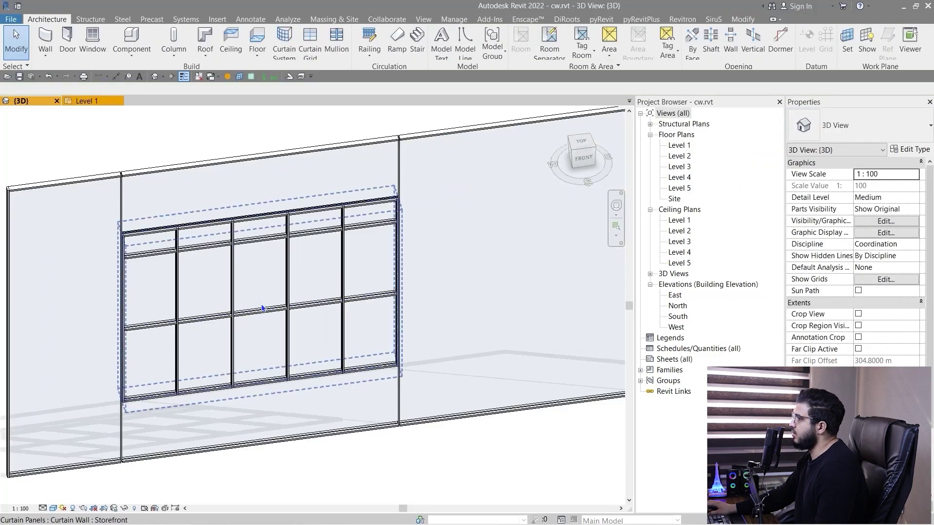
{"action": "left_click", "coordinate": [262, 308]}
{"action": "left_click", "coordinate": [826, 124]}
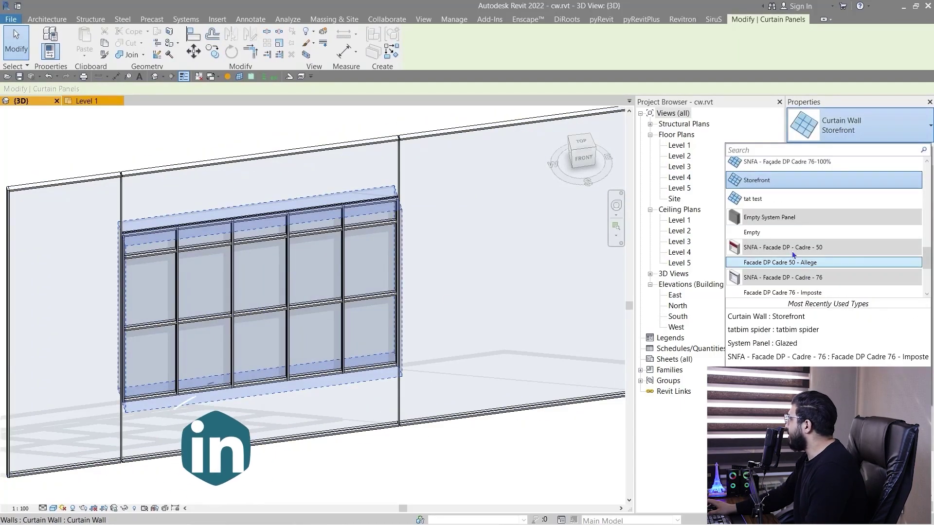
{"action": "scroll", "coordinate": [777, 234], "scroll_direction": "up", "scroll_amount": 6}
{"action": "left_click", "coordinate": [778, 224]}
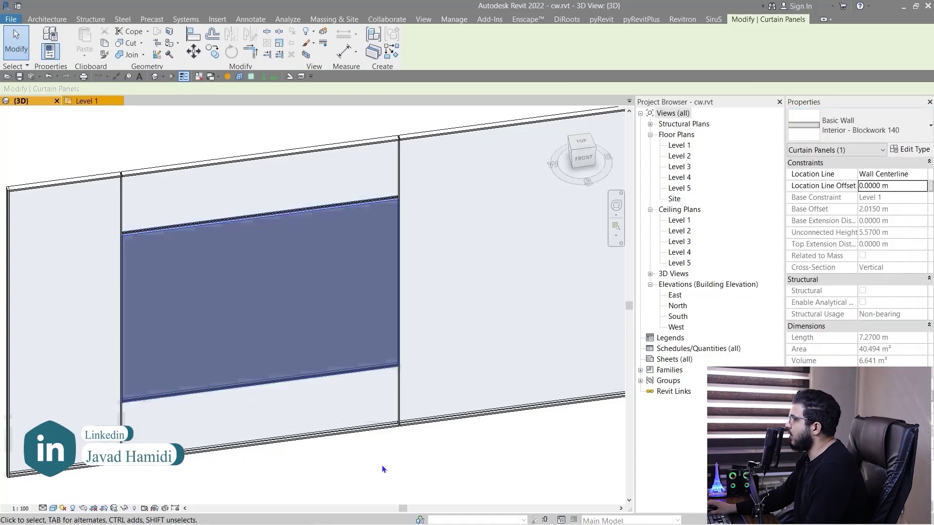
{"action": "left_click", "coordinate": [383, 468]}
{"action": "middle_click_drag", "start_coordinate": [378, 448], "coordinate": [369, 426]}
Change the blockwork infill panel of the curtain wall to SNFA - Facade DP - Cadre - 76, type Facade DP Cadre 76 - Imposte
{"action": "key", "text": "Tab"}
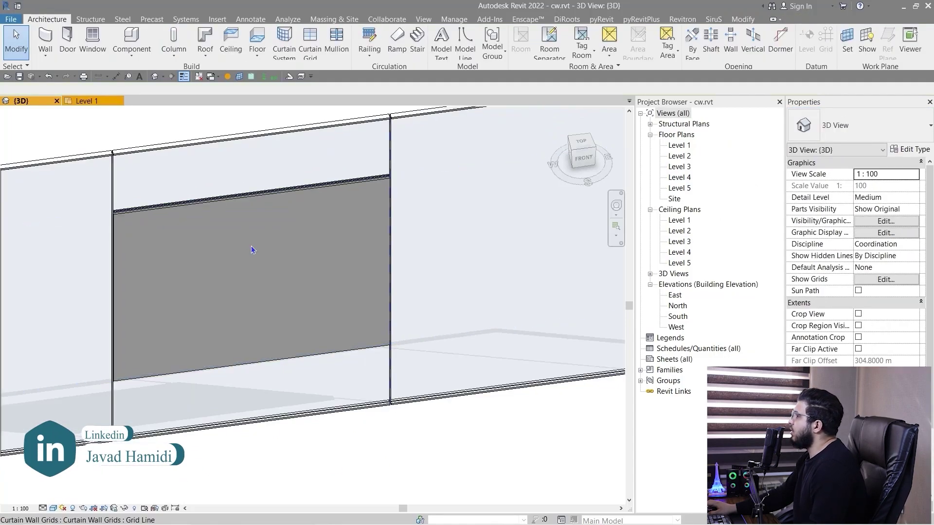
{"action": "key", "text": "Tab"}
{"action": "left_click", "coordinate": [252, 250]}
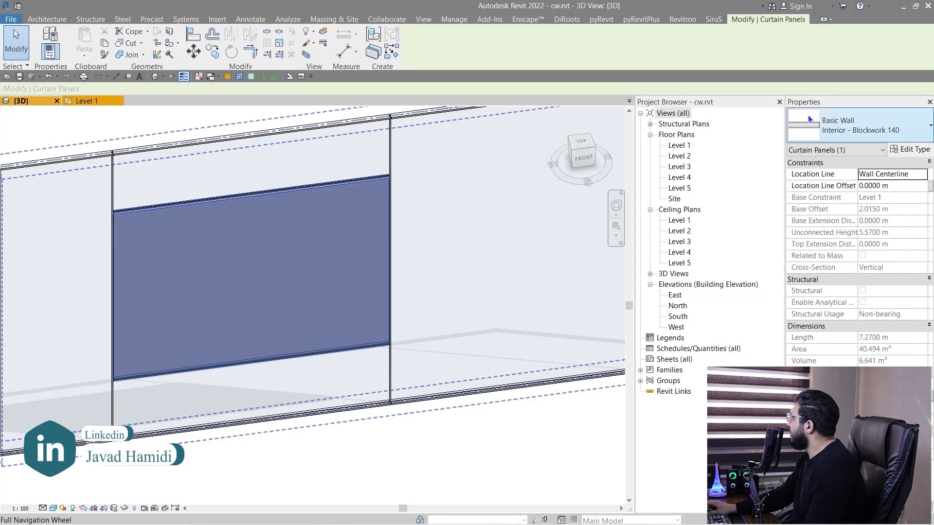
{"action": "left_click", "coordinate": [810, 135]}
{"action": "scroll", "coordinate": [827, 251], "scroll_direction": "down", "scroll_amount": 10}
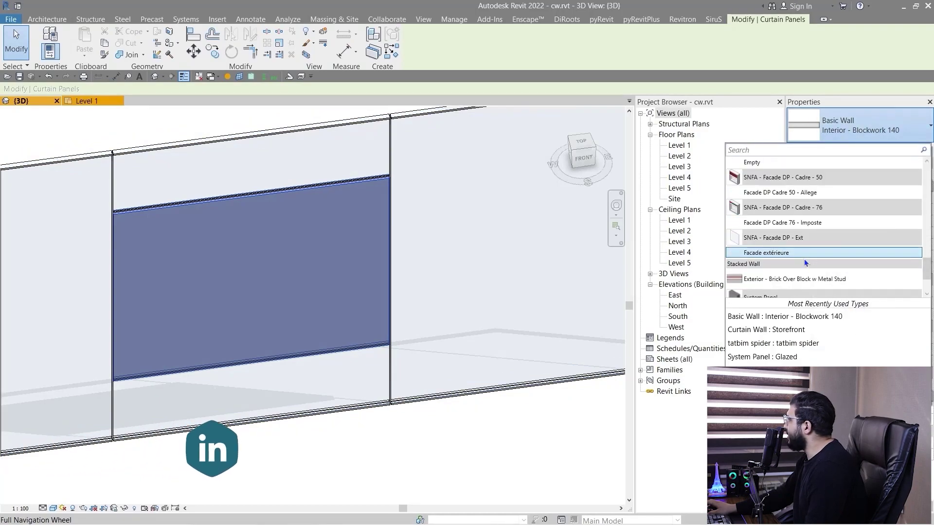
{"action": "left_click", "coordinate": [792, 224]}
{"action": "key", "text": "Escape"}
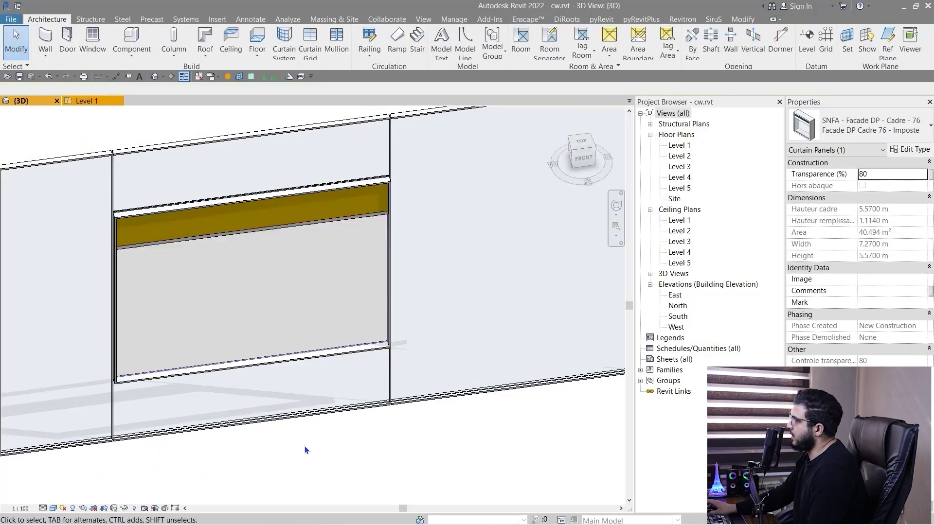
Examine the framed Imposte panel within the manually divided curtain wall from several angles
{"action": "middle_click_drag", "start_coordinate": [304, 446], "coordinate": [315, 362], "text": "shift"}
{"action": "scroll", "coordinate": [315, 362], "scroll_direction": "down", "scroll_amount": 2}
{"action": "middle_click_drag", "start_coordinate": [364, 426], "coordinate": [303, 294]}
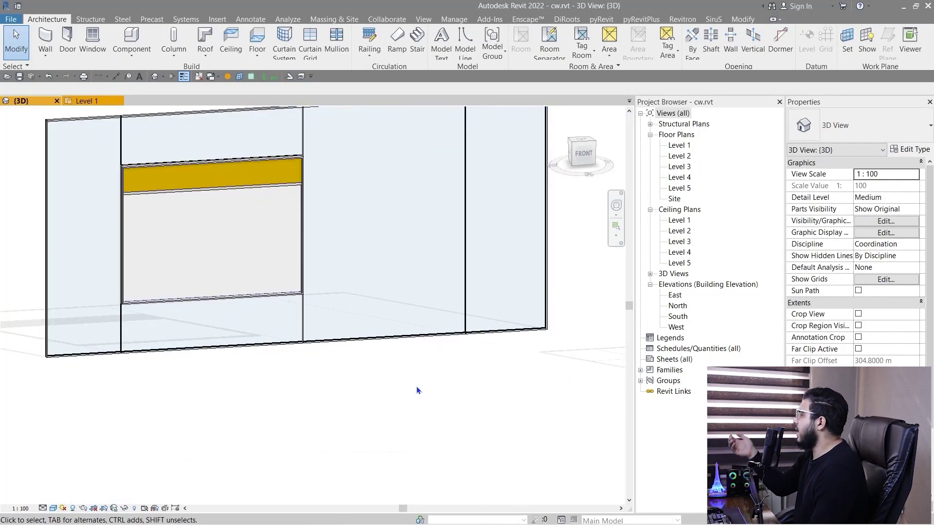
{"action": "scroll", "coordinate": [416, 387], "scroll_direction": "down", "scroll_amount": 2}
{"action": "middle_click_drag", "start_coordinate": [417, 384], "coordinate": [349, 403], "text": "shift"}
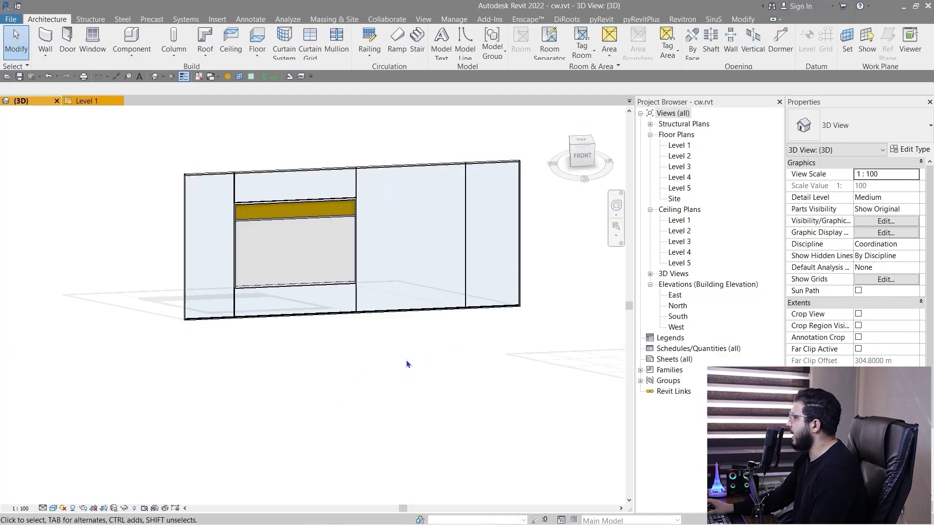
{"action": "scroll", "coordinate": [331, 397], "scroll_direction": "up", "scroll_amount": 3}
{"action": "middle_click_drag", "start_coordinate": [331, 398], "coordinate": [277, 416], "text": "shift"}
{"action": "scroll", "coordinate": [455, 421], "scroll_direction": "down", "scroll_amount": 2}
In the type properties of the tat test curtain wall, set Curtain Panel to System Panel : Solid
{"action": "middle_click_drag", "start_coordinate": [457, 421], "coordinate": [252, 418]}
{"action": "scroll", "coordinate": [405, 401], "scroll_direction": "up", "scroll_amount": 3}
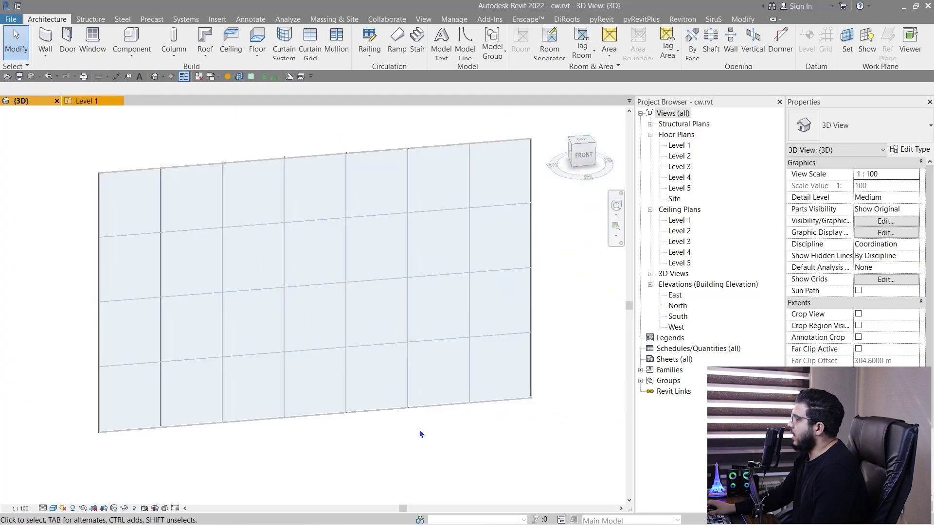
{"action": "scroll", "coordinate": [439, 422], "scroll_direction": "down", "scroll_amount": 1}
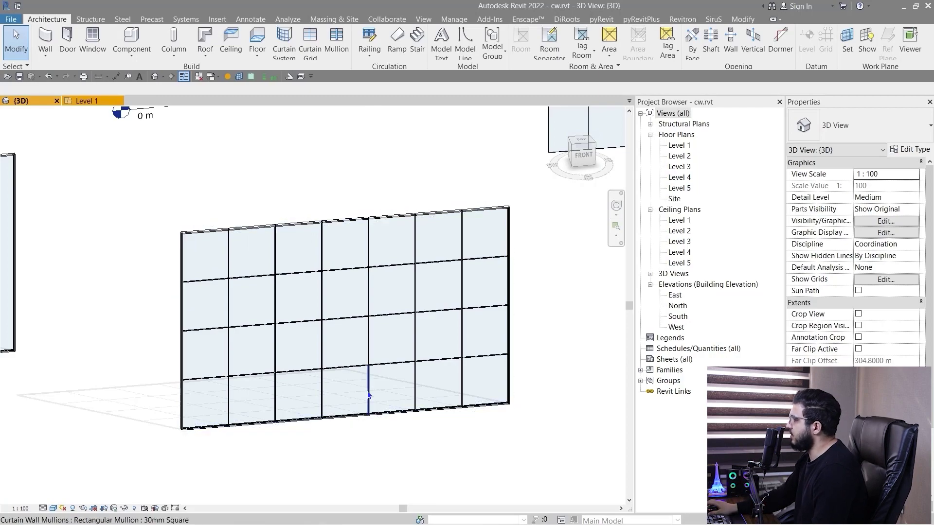
{"action": "left_click", "coordinate": [390, 389]}
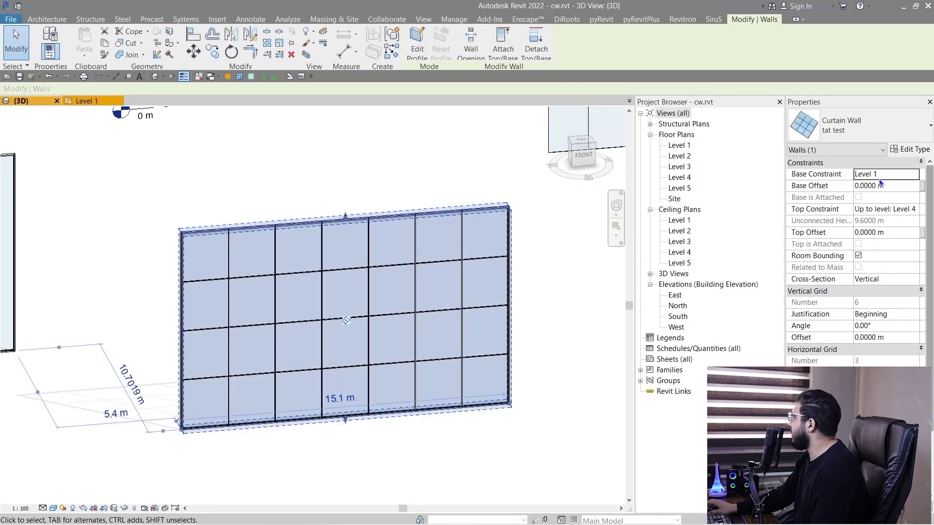
{"action": "left_click", "coordinate": [909, 154]}
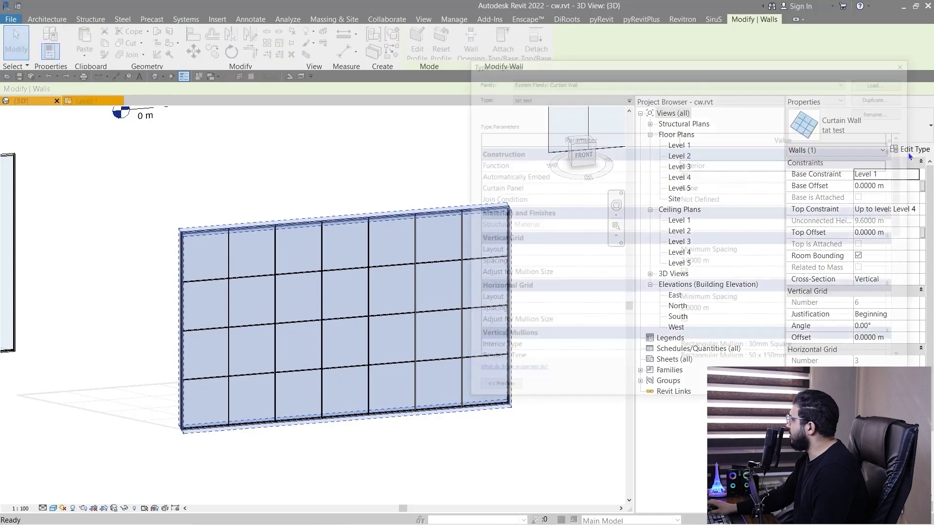
{"action": "left_click", "coordinate": [887, 187]}
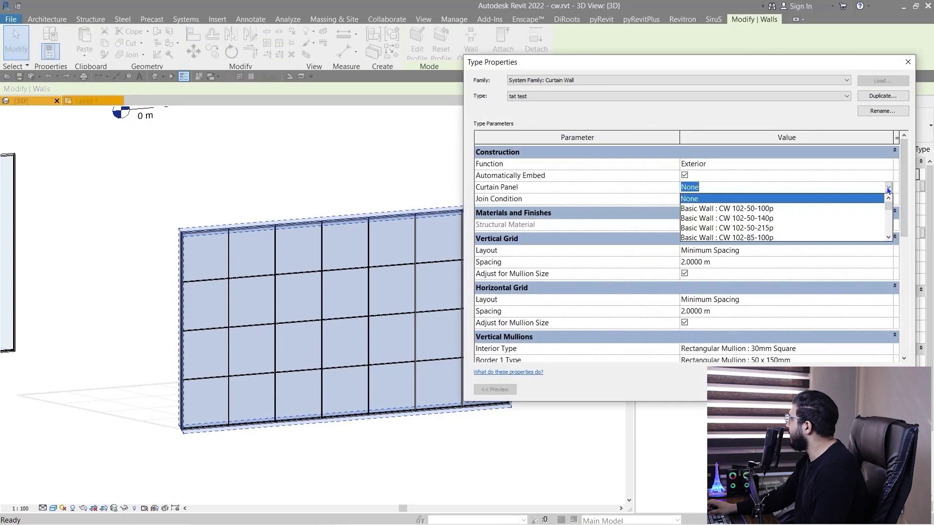
{"action": "scroll", "coordinate": [793, 209], "scroll_direction": "down", "scroll_amount": 5}
{"action": "scroll", "coordinate": [794, 213], "scroll_direction": "down", "scroll_amount": 5}
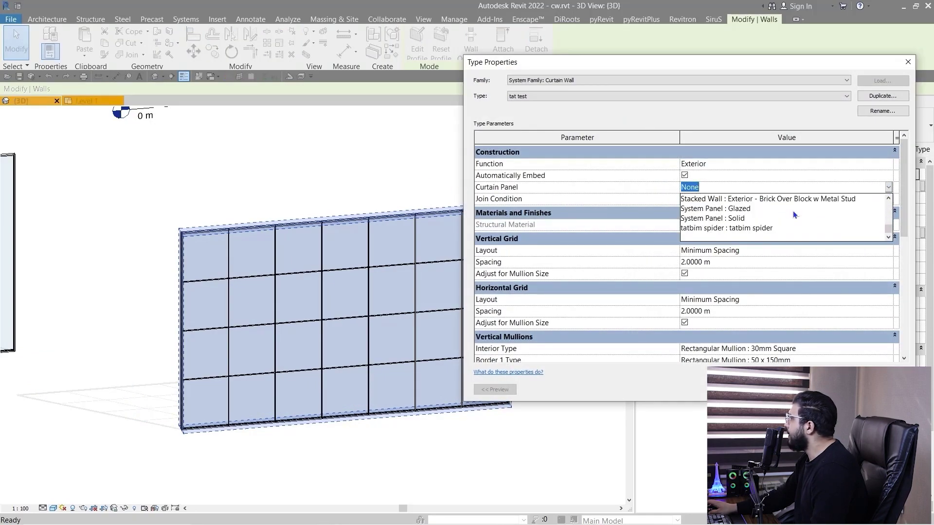
{"action": "left_click", "coordinate": [747, 219]}
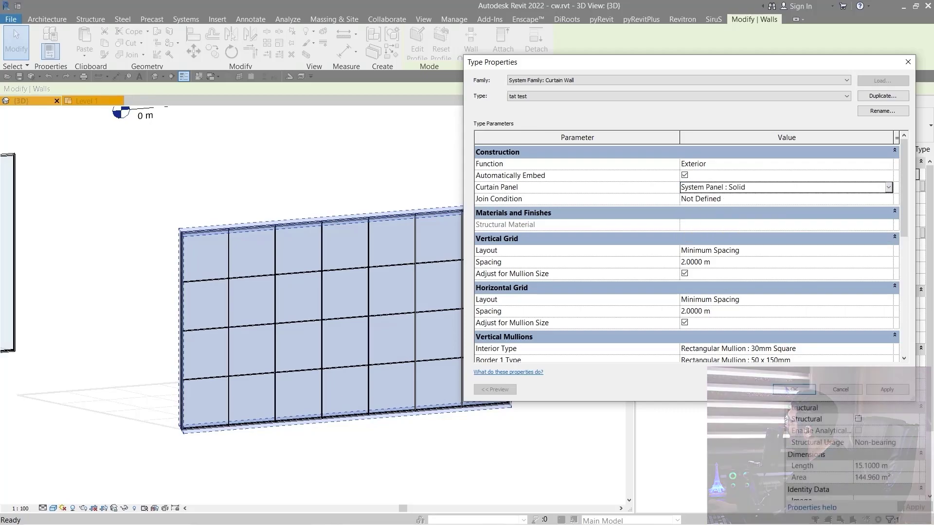
{"action": "left_click", "coordinate": [787, 386]}
{"action": "left_click", "coordinate": [476, 456]}
Examine the solid panels between the mullions of the tat test curtain wall
{"action": "scroll", "coordinate": [357, 430], "scroll_direction": "up", "scroll_amount": 4}
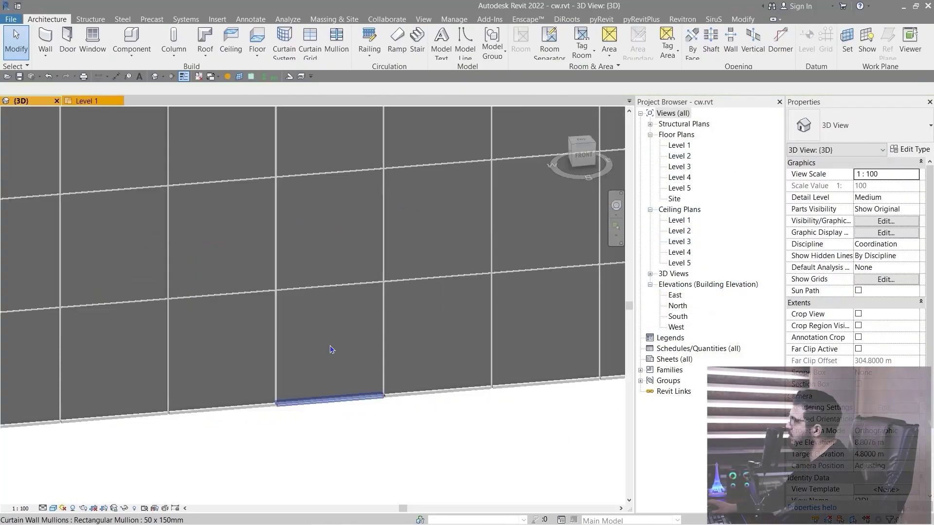
{"action": "middle_click_drag", "start_coordinate": [275, 265], "coordinate": [324, 361]}
{"action": "scroll", "coordinate": [301, 319], "scroll_direction": "down", "scroll_amount": 2}
{"action": "middle_click_drag", "start_coordinate": [301, 321], "coordinate": [366, 349], "text": "shift"}
{"action": "scroll", "coordinate": [258, 298], "scroll_direction": "up", "scroll_amount": 4}
{"action": "scroll", "coordinate": [257, 298], "scroll_direction": "down", "scroll_amount": 3}
{"action": "scroll", "coordinate": [258, 300], "scroll_direction": "down", "scroll_amount": 4}
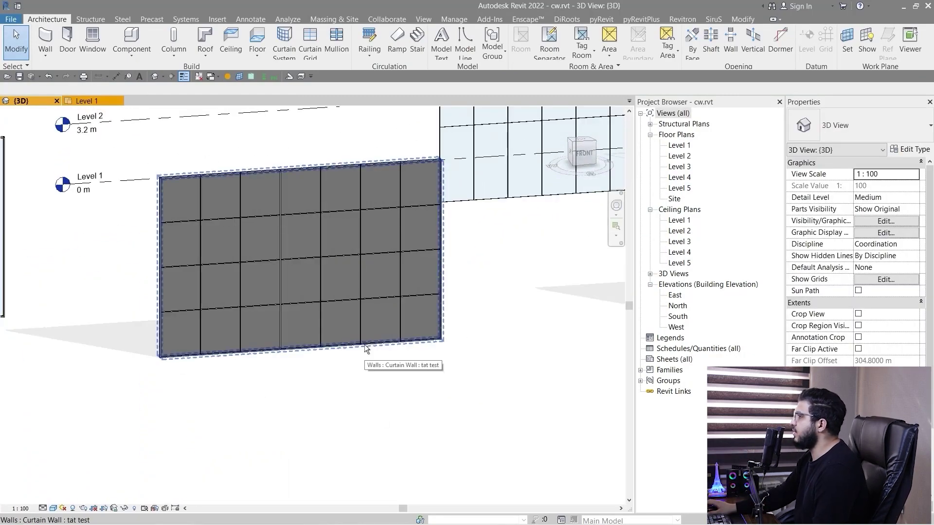
Select all mullions on the manually divided curtain wall's vertical gridline nearest the tat test wall and temporarily hide them
{"action": "scroll", "coordinate": [355, 410], "scroll_direction": "down", "scroll_amount": 4}
{"action": "scroll", "coordinate": [360, 414], "scroll_direction": "up", "scroll_amount": 3}
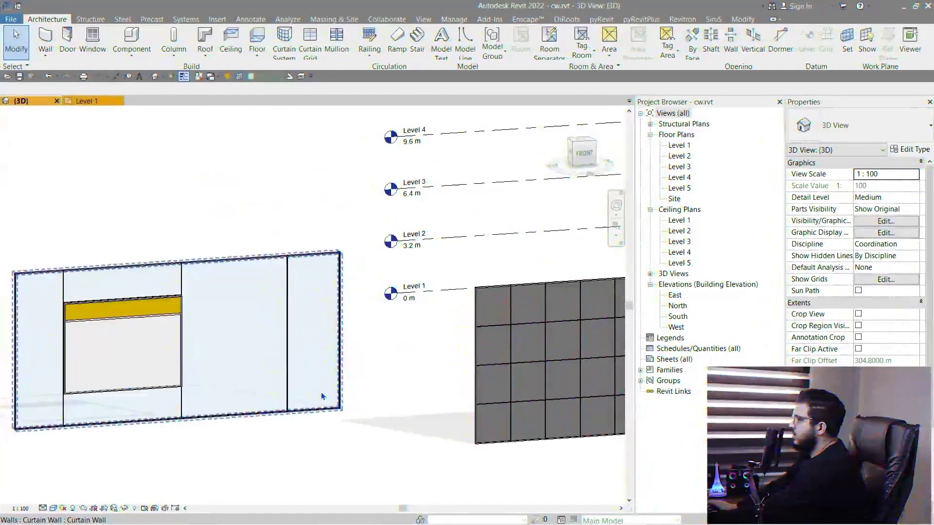
{"action": "scroll", "coordinate": [294, 434], "scroll_direction": "up", "scroll_amount": 4}
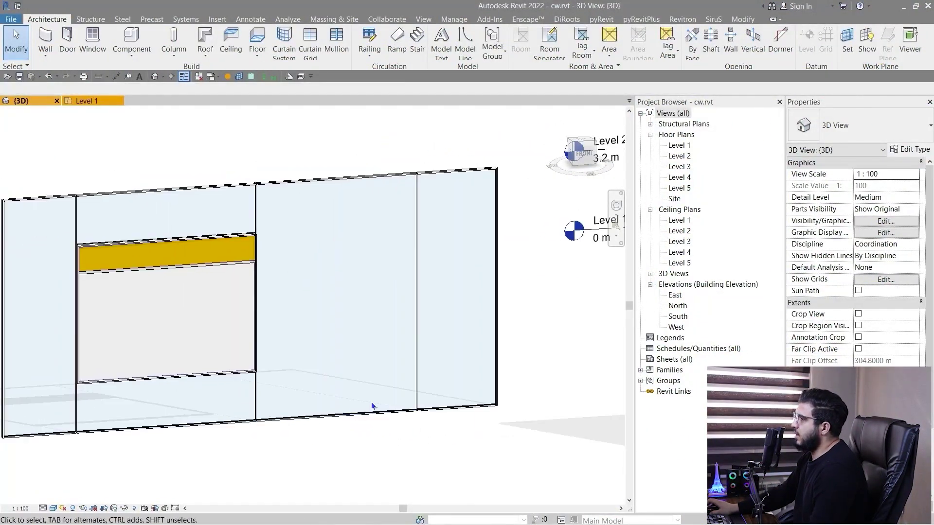
{"action": "scroll", "coordinate": [341, 252], "scroll_direction": "down", "scroll_amount": 1}
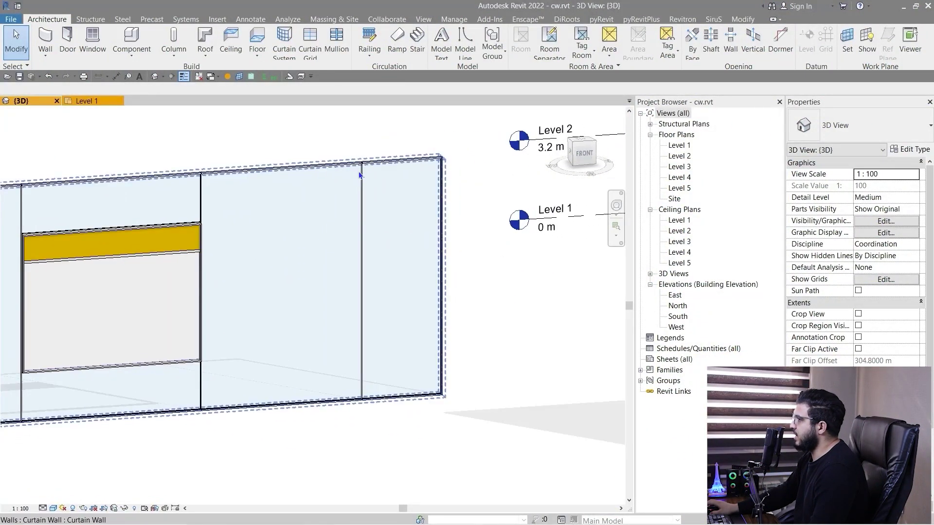
{"action": "scroll", "coordinate": [385, 192], "scroll_direction": "up", "scroll_amount": 4}
{"action": "scroll", "coordinate": [207, 234], "scroll_direction": "down", "scroll_amount": 2}
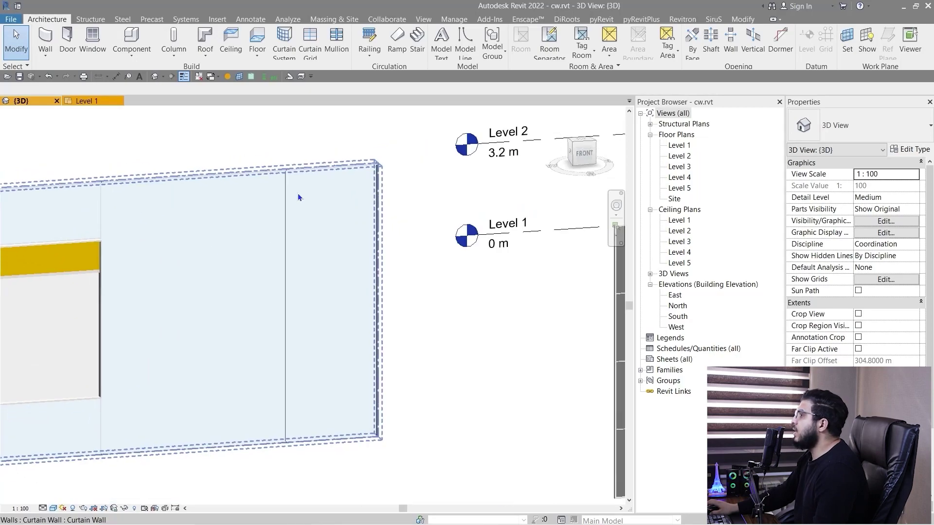
{"action": "left_click", "coordinate": [286, 199]}
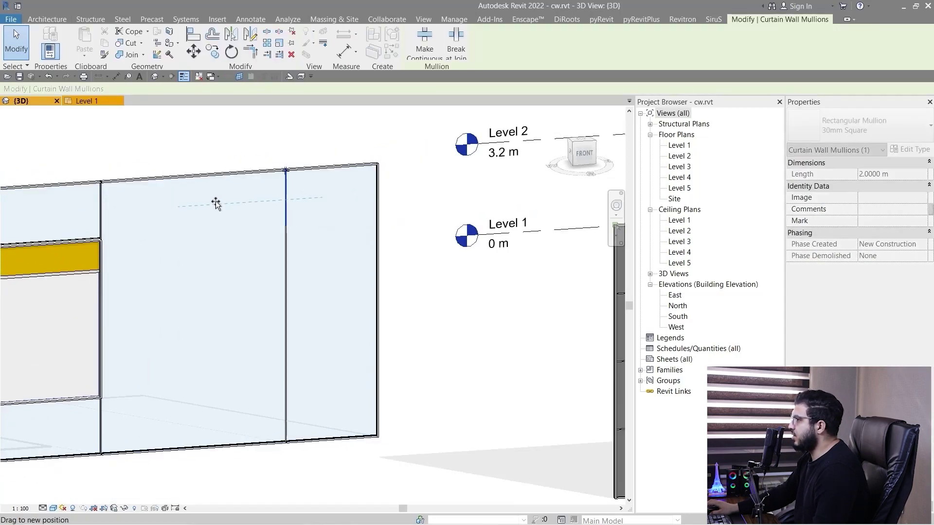
{"action": "left_click", "coordinate": [357, 466]}
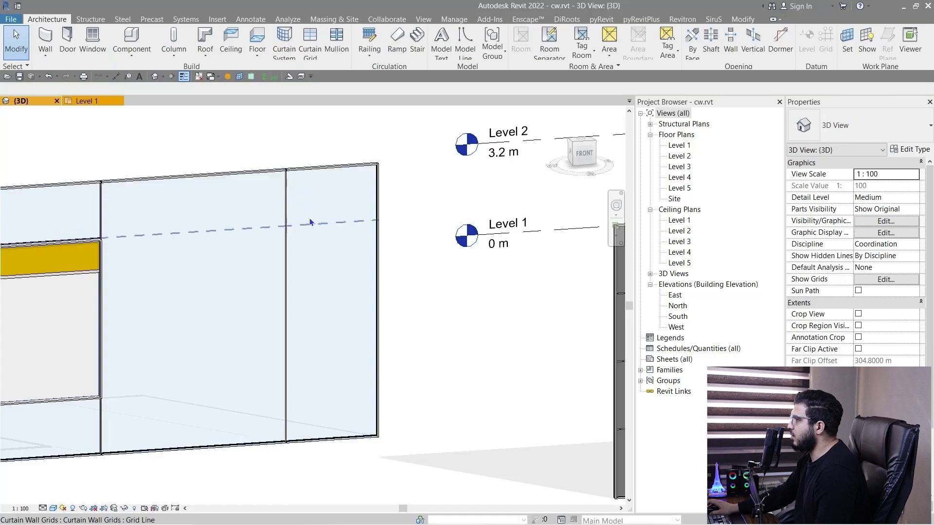
{"action": "right_click", "coordinate": [286, 195]}
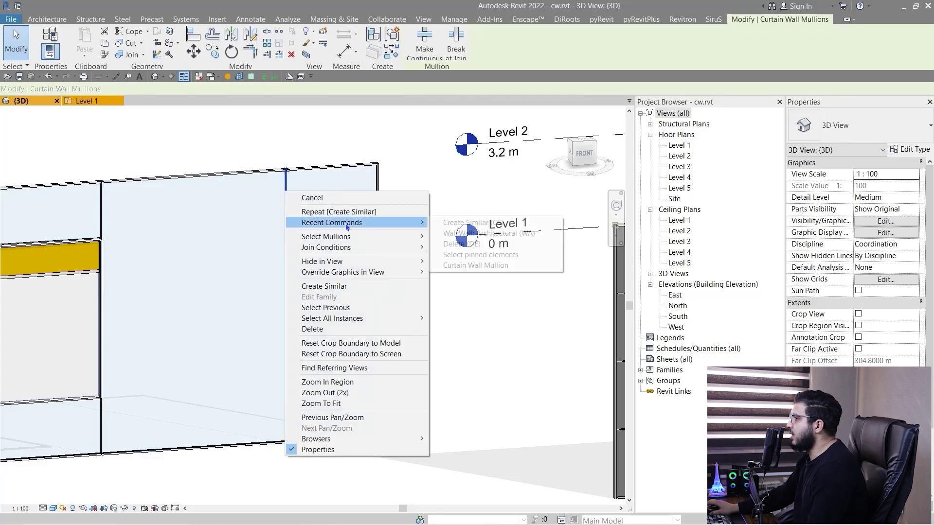
{"action": "mouse_move", "coordinate": [369, 250]}
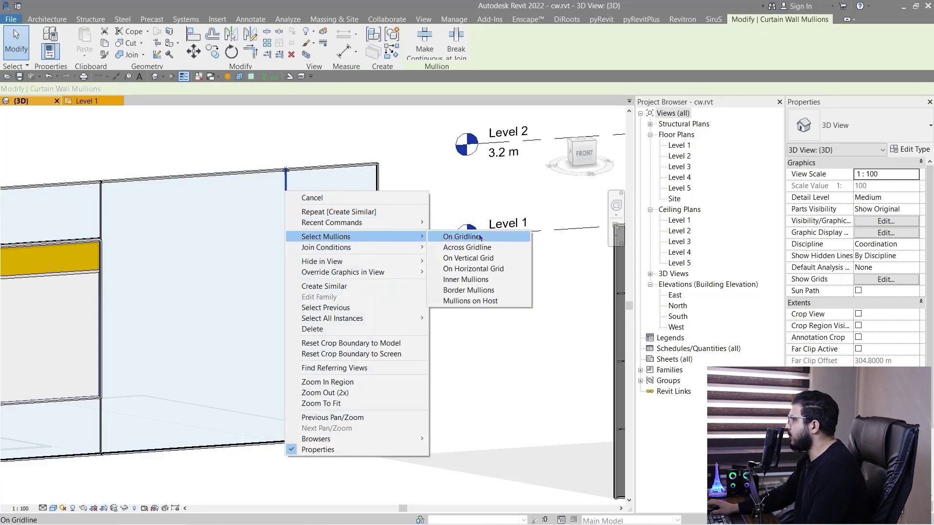
{"action": "left_click", "coordinate": [459, 236]}
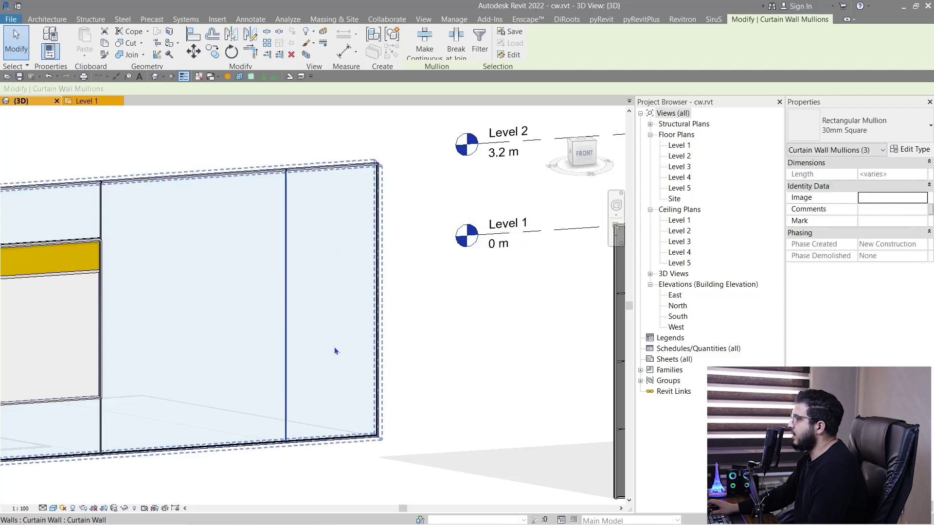
{"action": "key", "text": "h"}
{"action": "key", "text": "c"}
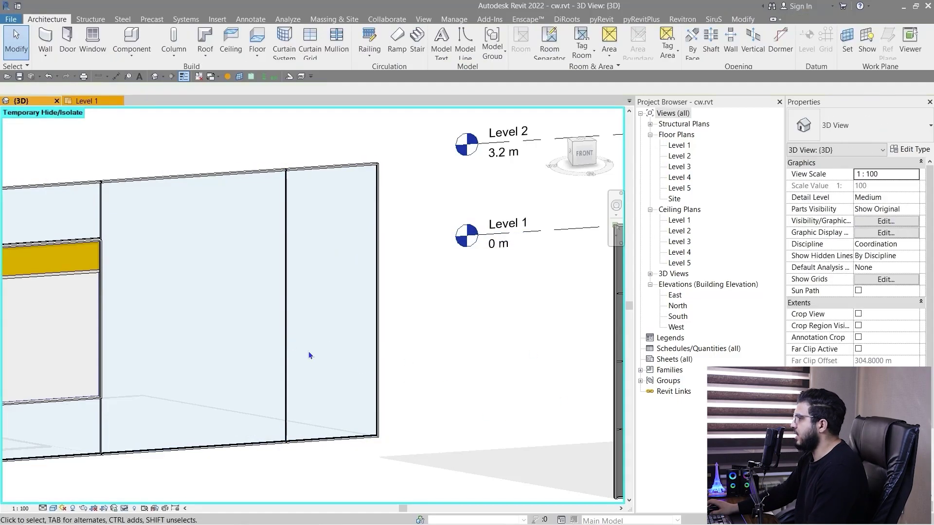
Move the exposed vertical gridline sideways toward the Imposte infill panel
{"action": "scroll", "coordinate": [298, 194], "scroll_direction": "up", "scroll_amount": 4}
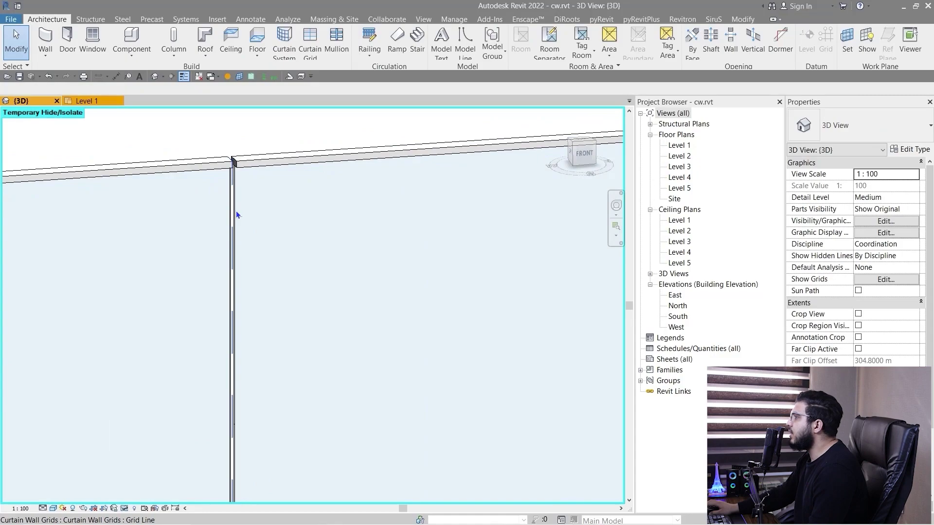
{"action": "left_click", "coordinate": [235, 211]}
{"action": "scroll", "coordinate": [236, 211], "scroll_direction": "down", "scroll_amount": 4}
{"action": "scroll", "coordinate": [238, 208], "scroll_direction": "down", "scroll_amount": 2}
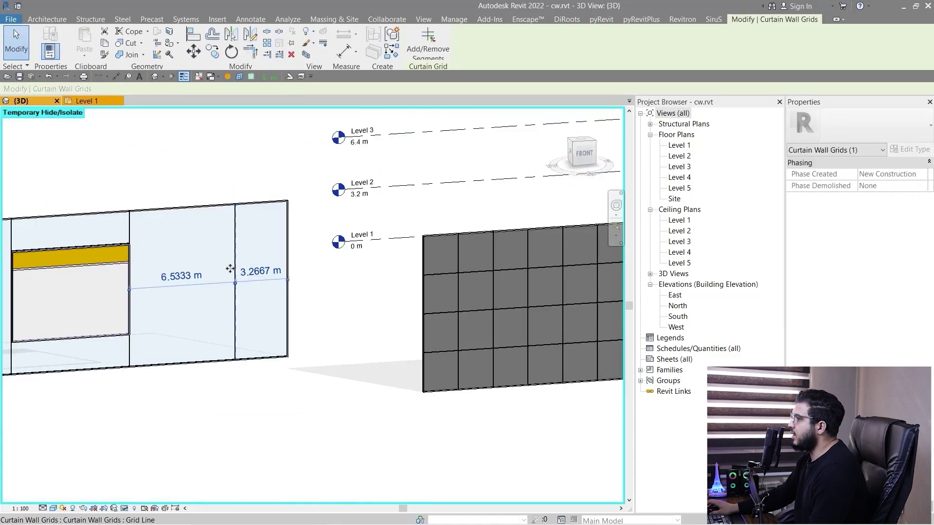
{"action": "left_click_drag", "start_coordinate": [235, 292], "coordinate": [201, 298]}
{"action": "left_click", "coordinate": [237, 432]}
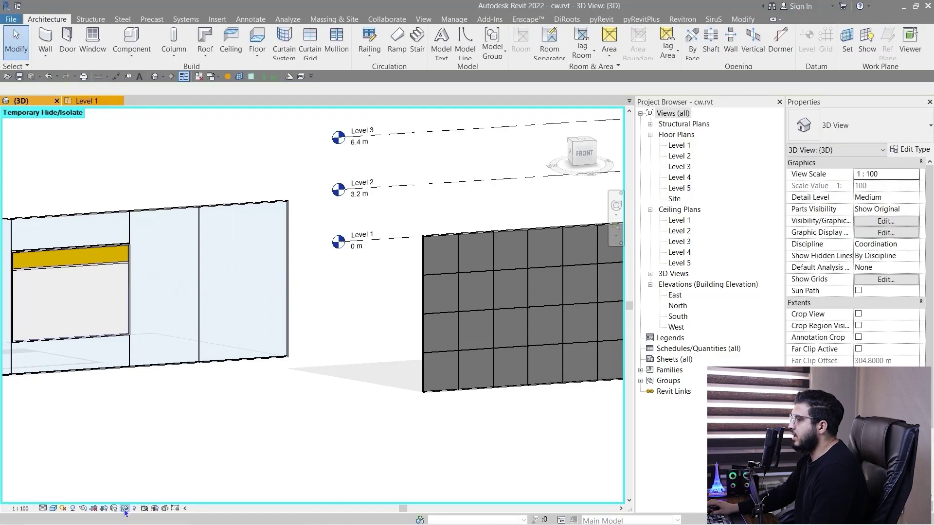
Reset the temporary hide to restore the mullions and check them along the moved gridline
{"action": "left_click", "coordinate": [125, 509]}
{"action": "left_click", "coordinate": [146, 494]}
{"action": "scroll", "coordinate": [192, 362], "scroll_direction": "up", "scroll_amount": 5}
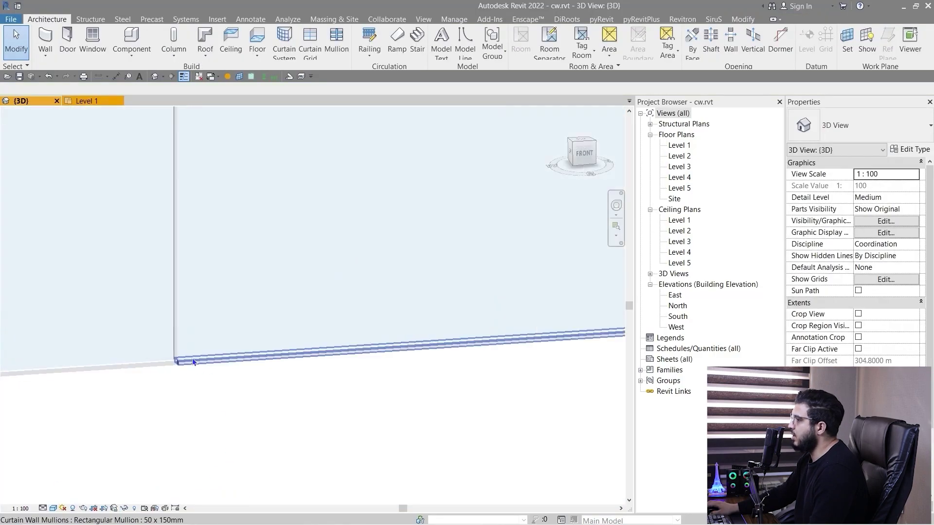
{"action": "scroll", "coordinate": [210, 399], "scroll_direction": "down", "scroll_amount": 7}
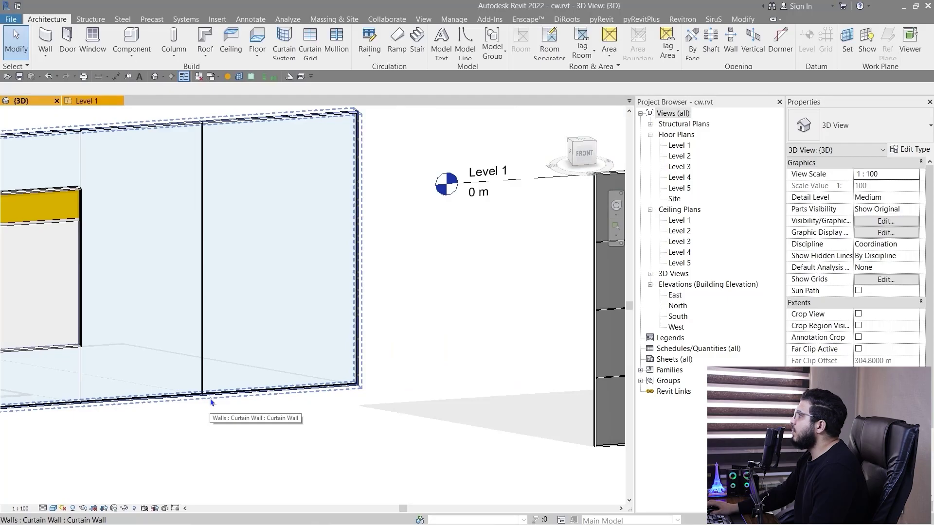
{"action": "scroll", "coordinate": [210, 398], "scroll_direction": "down", "scroll_amount": 3}
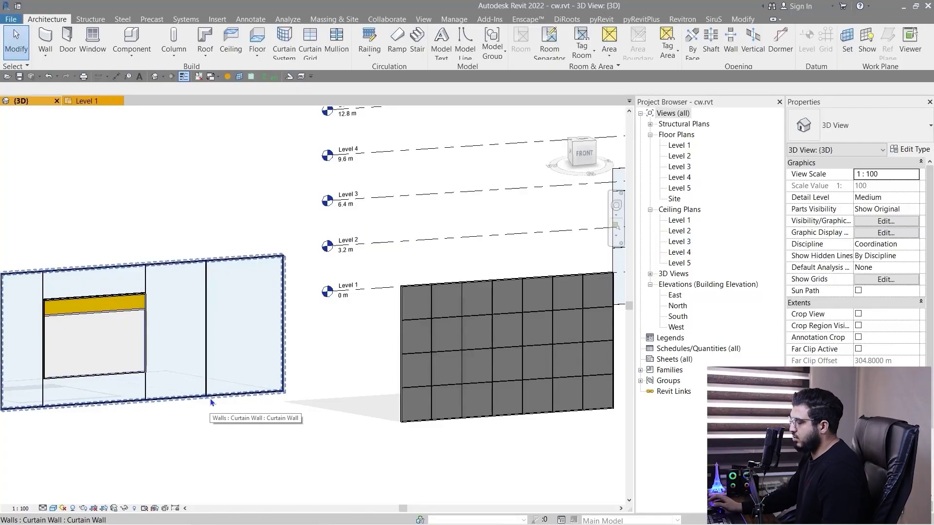
Switch to the Level 1 floor plan and examine the overlapping mullions where the two perpendicular curtain walls meet
{"action": "key", "text": "Tab"}
{"action": "key", "text": "Tab"}
{"action": "key", "text": "ctrl+Tab"}
{"action": "scroll", "coordinate": [469, 231], "scroll_direction": "down", "scroll_amount": 2}
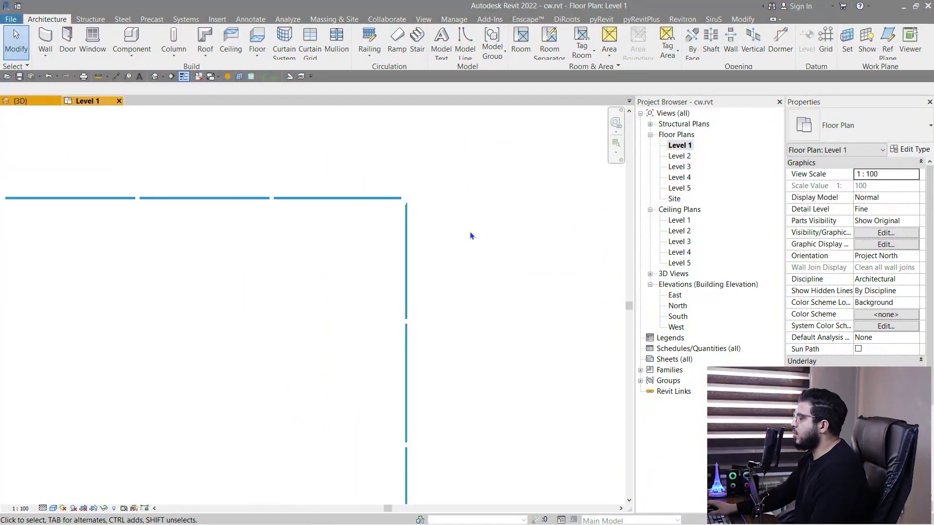
{"action": "scroll", "coordinate": [470, 231], "scroll_direction": "down", "scroll_amount": 2}
{"action": "middle_click_drag", "start_coordinate": [469, 305], "coordinate": [408, 299]}
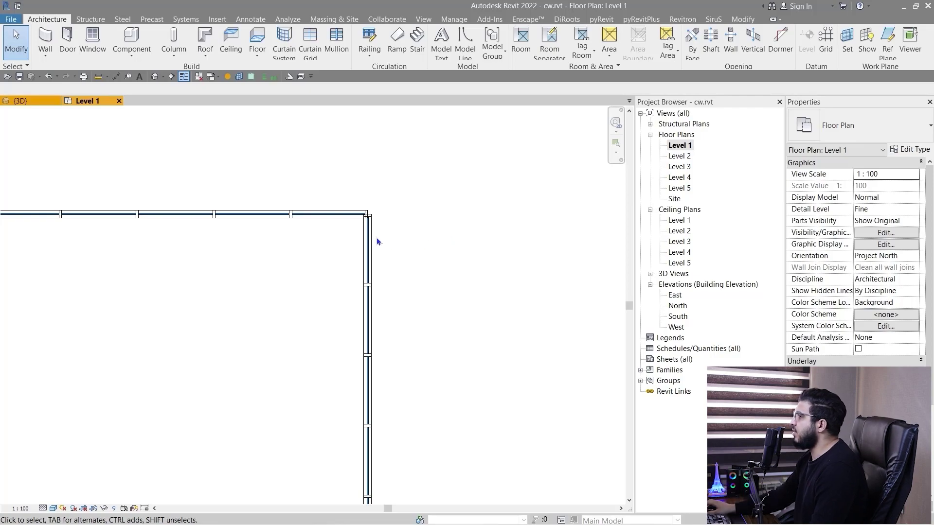
{"action": "scroll", "coordinate": [377, 238], "scroll_direction": "up", "scroll_amount": 2}
{"action": "scroll", "coordinate": [377, 237], "scroll_direction": "up", "scroll_amount": 5}
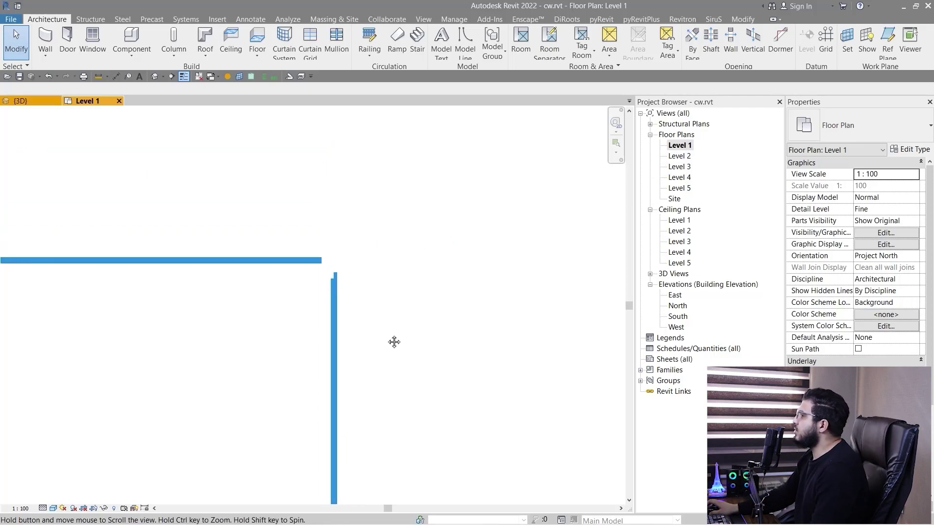
Select all mullions on the corner gridline of the wall running down the plan, then unpin and delete them in the 3D view
{"action": "left_click", "coordinate": [356, 251]}
{"action": "right_click", "coordinate": [356, 249]}
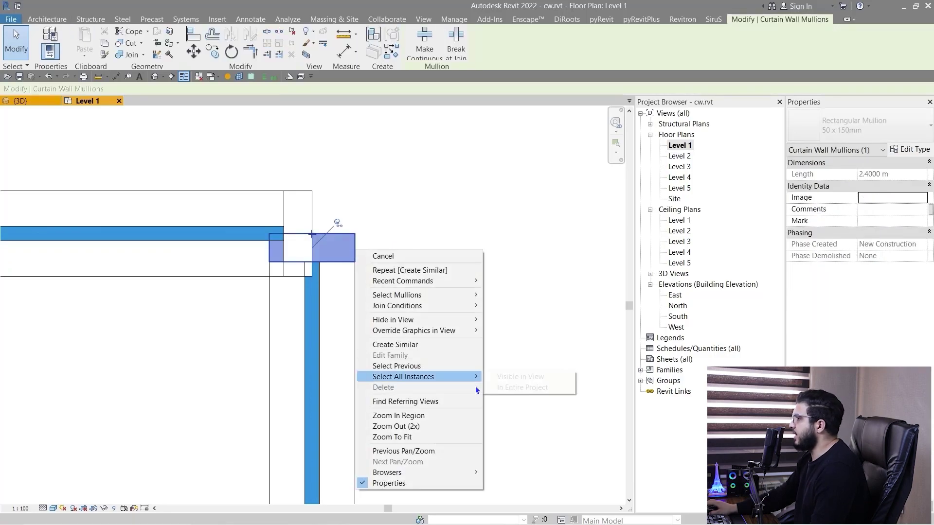
{"action": "mouse_move", "coordinate": [419, 295]}
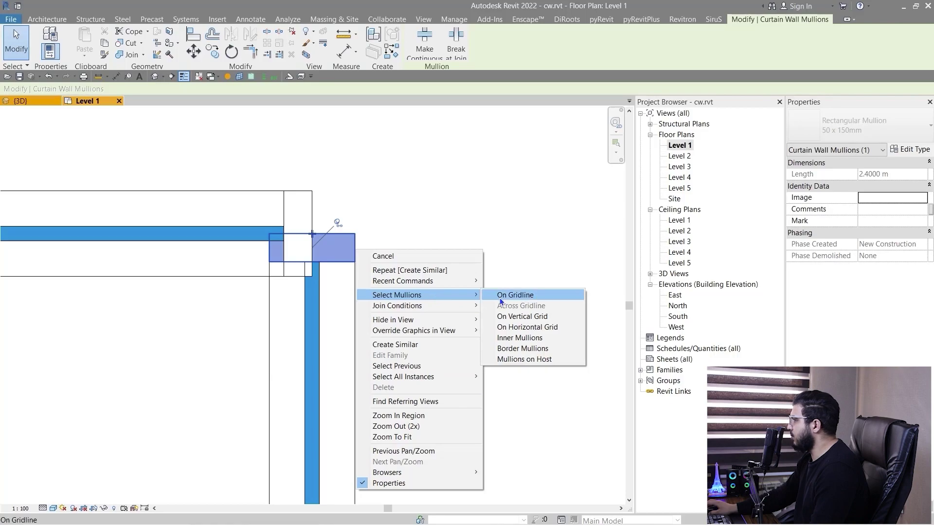
{"action": "left_click", "coordinate": [522, 295]}
{"action": "left_click", "coordinate": [44, 101]}
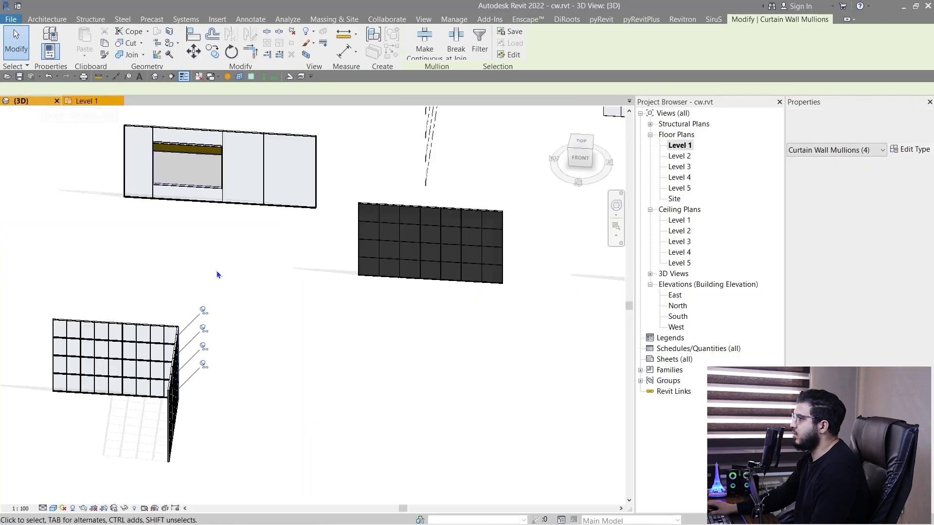
{"action": "scroll", "coordinate": [264, 314], "scroll_direction": "down", "scroll_amount": 2}
{"action": "middle_click_drag", "start_coordinate": [235, 336], "coordinate": [152, 305]}
{"action": "scroll", "coordinate": [262, 306], "scroll_direction": "up", "scroll_amount": 5}
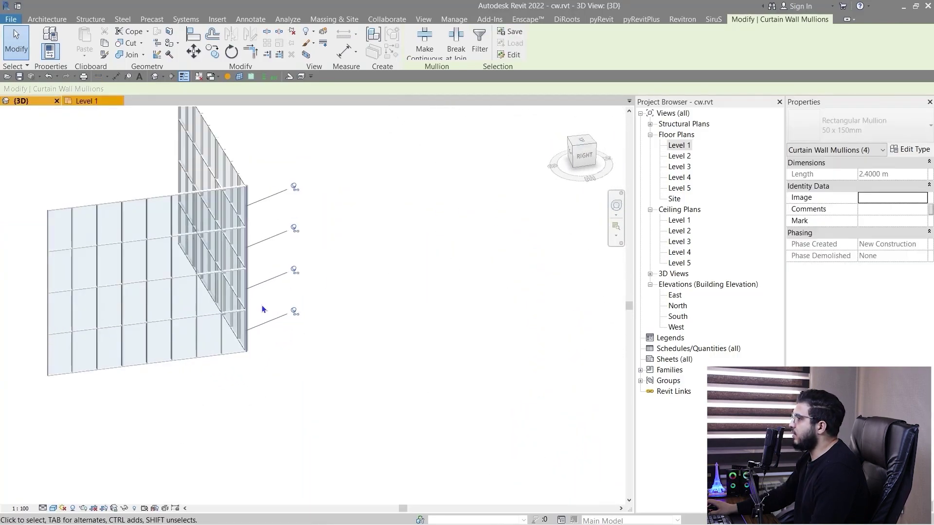
{"action": "middle_click_drag", "start_coordinate": [278, 294], "coordinate": [356, 322]}
{"action": "left_click", "coordinate": [292, 32]}
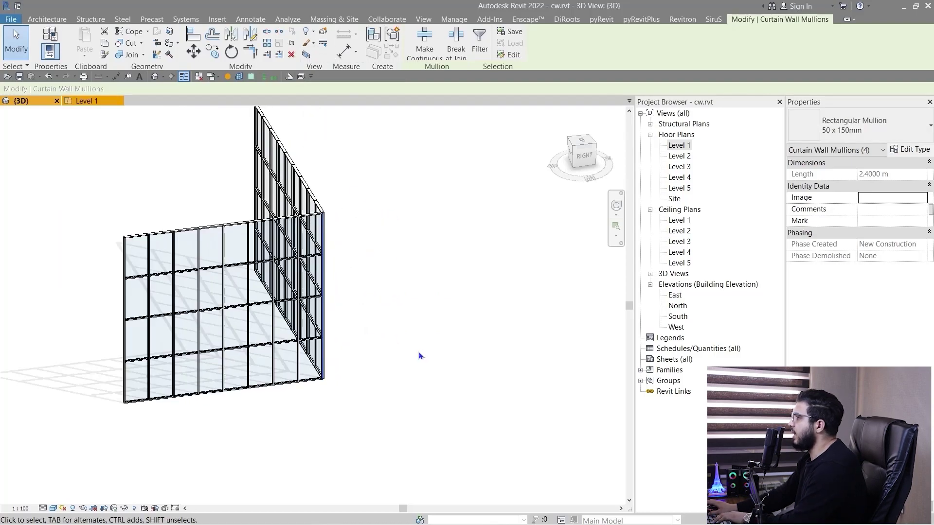
{"action": "key", "text": "Delete"}
In the Level 1 plan, unpin all remaining mullions on the corner gridline and change their type to L Mullion 1
{"action": "left_click", "coordinate": [88, 102]}
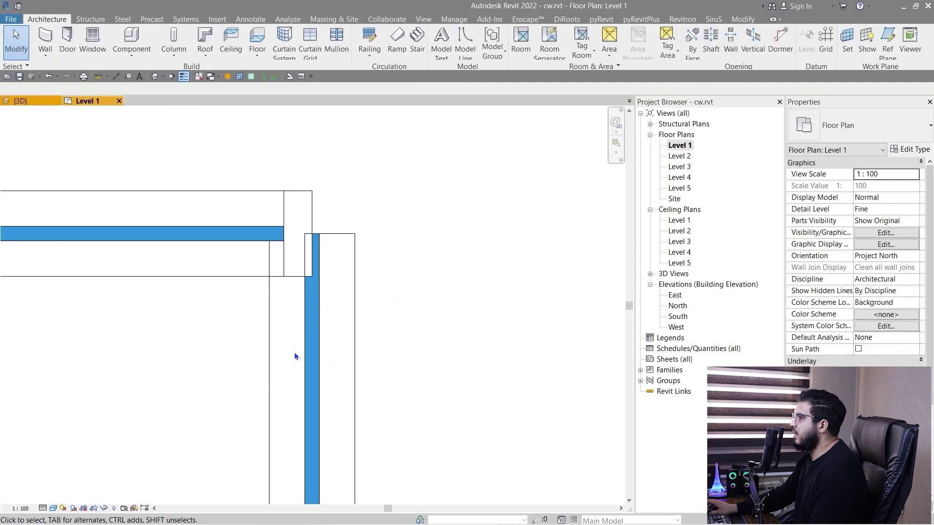
{"action": "right_click", "coordinate": [304, 202]}
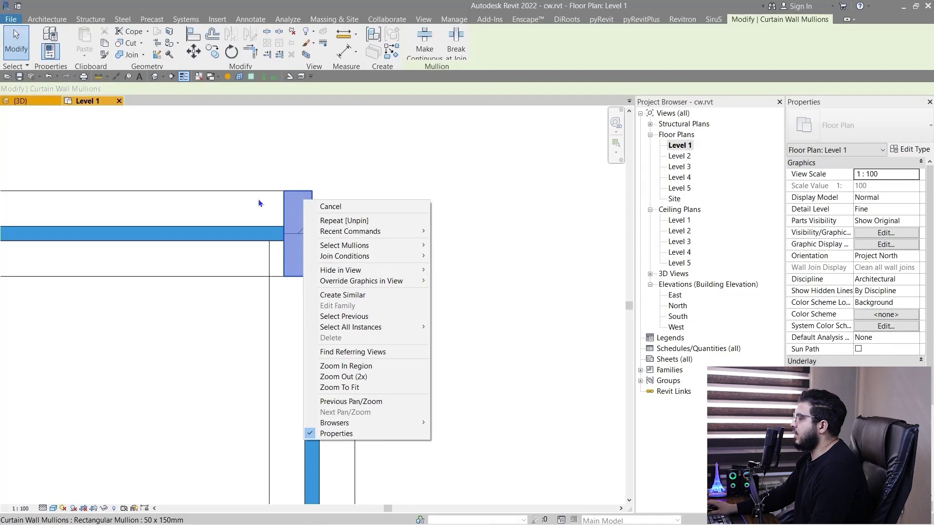
{"action": "mouse_move", "coordinate": [404, 246]}
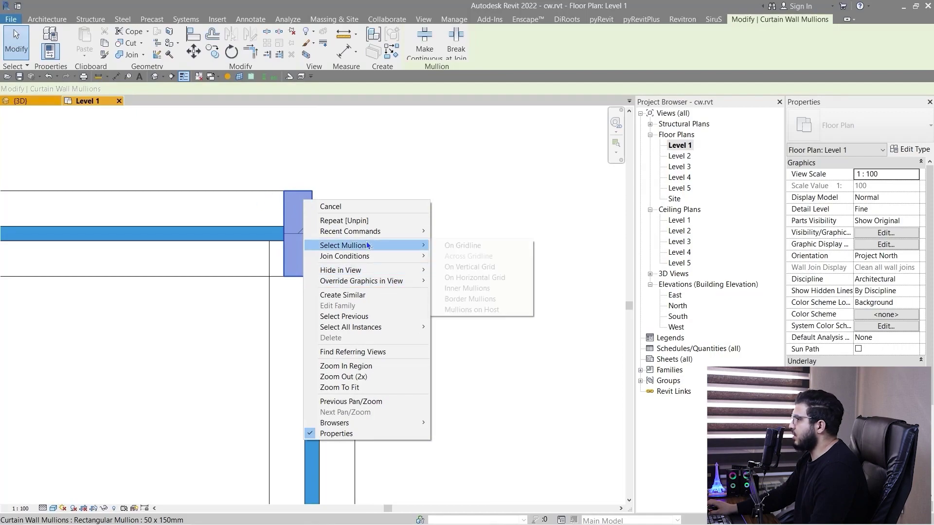
{"action": "left_click", "coordinate": [469, 246]}
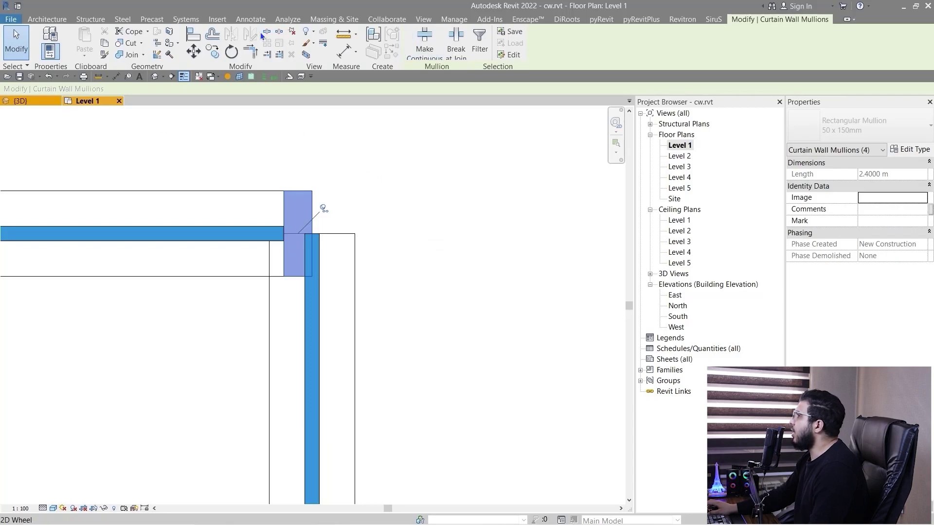
{"action": "left_click", "coordinate": [857, 129]}
{"action": "scroll", "coordinate": [869, 207], "scroll_direction": "up", "scroll_amount": 2}
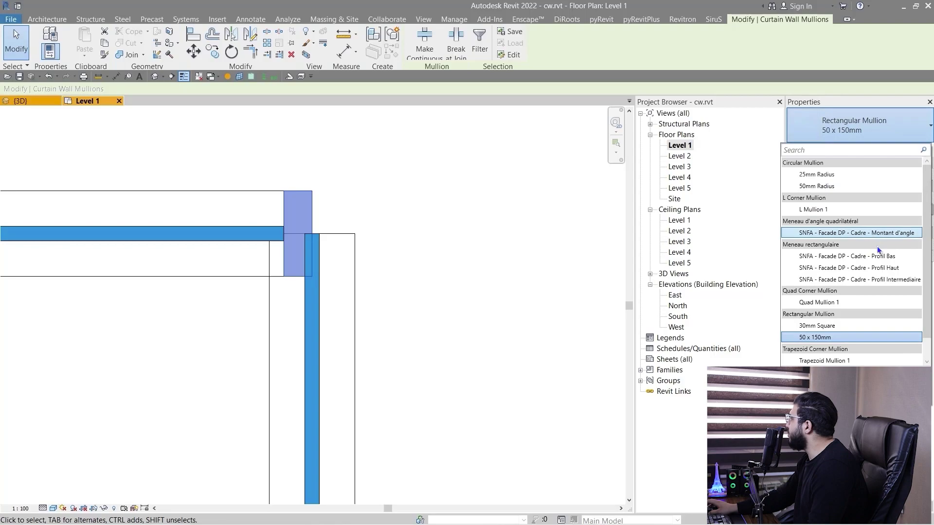
{"action": "left_click", "coordinate": [845, 209]}
{"action": "left_click", "coordinate": [477, 285]}
{"action": "scroll", "coordinate": [477, 285], "scroll_direction": "down", "scroll_amount": 4}
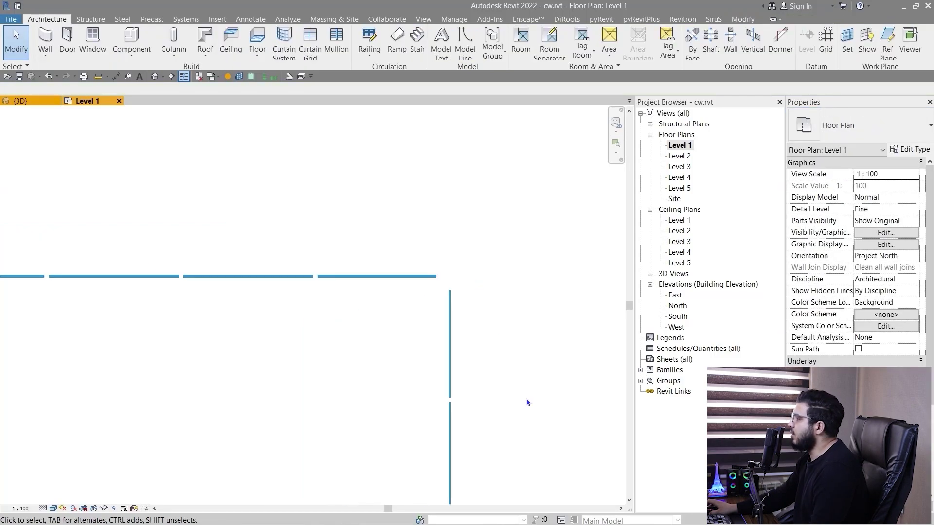
{"action": "middle_click_drag", "start_coordinate": [527, 403], "coordinate": [456, 358]}
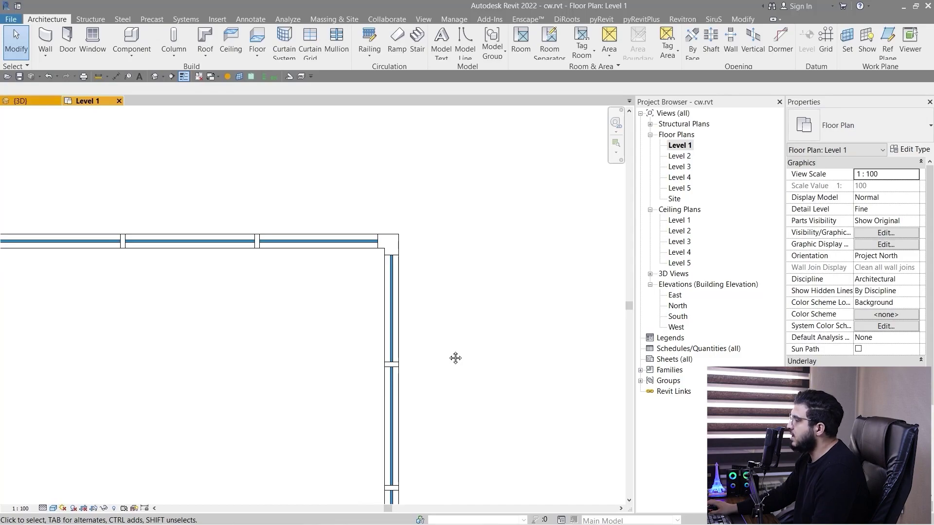
{"action": "scroll", "coordinate": [448, 353], "scroll_direction": "down", "scroll_amount": 4}
{"action": "middle_click_drag", "start_coordinate": [477, 431], "coordinate": [363, 356]}
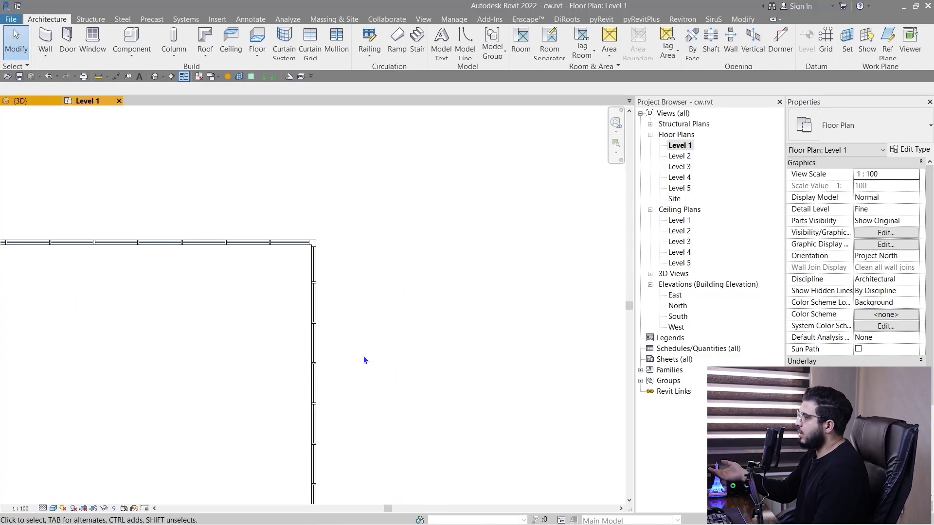
In the 3D view, stretch the top of the Exterior Glazing curtain wall upward to a top offset of about 2.35 m above Level 4
{"action": "key", "text": "ctrl+Tab"}
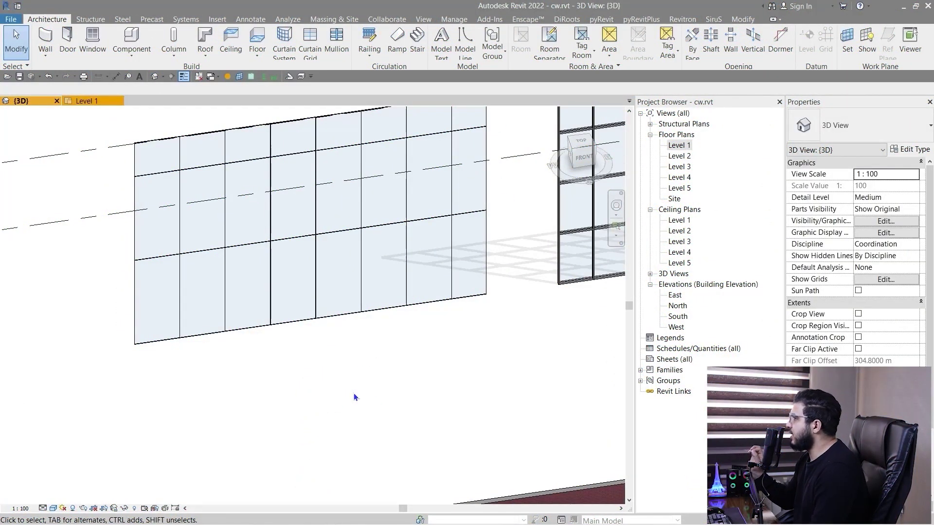
{"action": "scroll", "coordinate": [354, 393], "scroll_direction": "down", "scroll_amount": 2}
{"action": "middle_click_drag", "start_coordinate": [308, 373], "coordinate": [309, 392]}
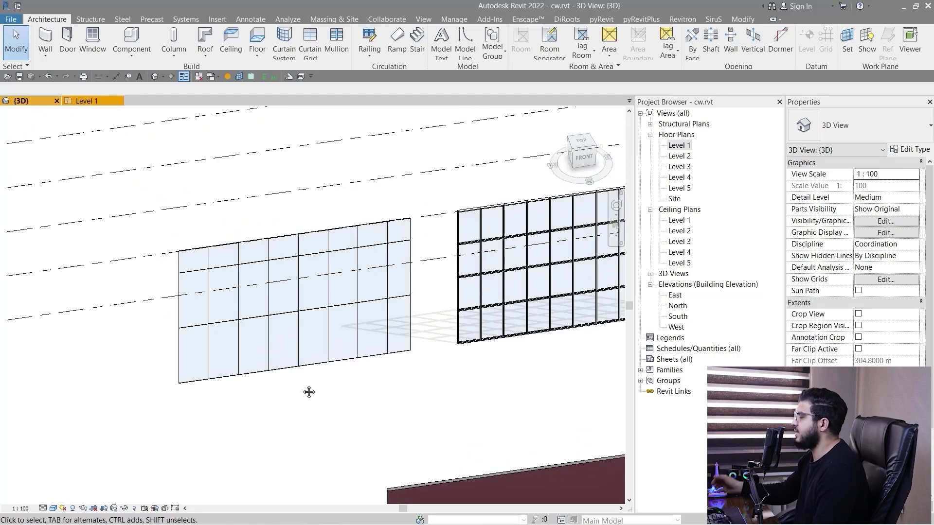
{"action": "scroll", "coordinate": [309, 392], "scroll_direction": "up", "scroll_amount": 2}
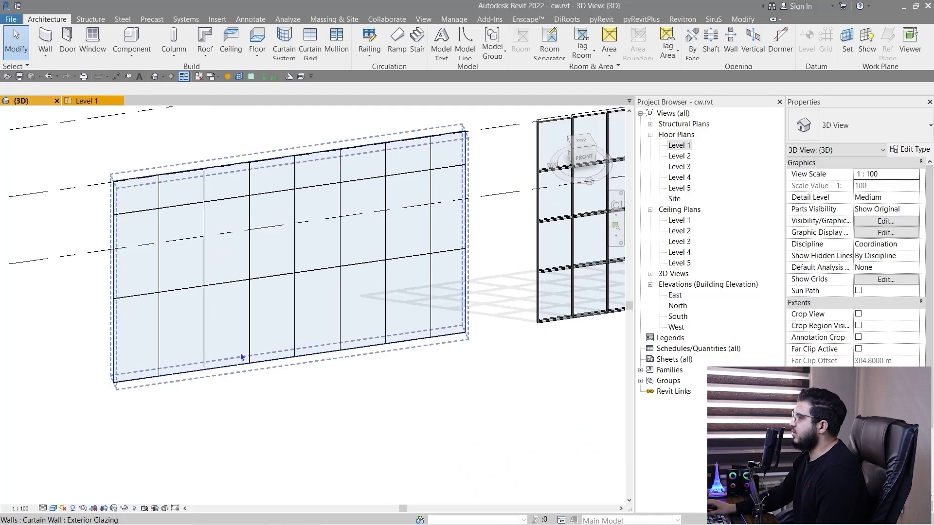
{"action": "left_click", "coordinate": [231, 342]}
{"action": "middle_click_drag", "start_coordinate": [309, 248], "coordinate": [294, 354]}
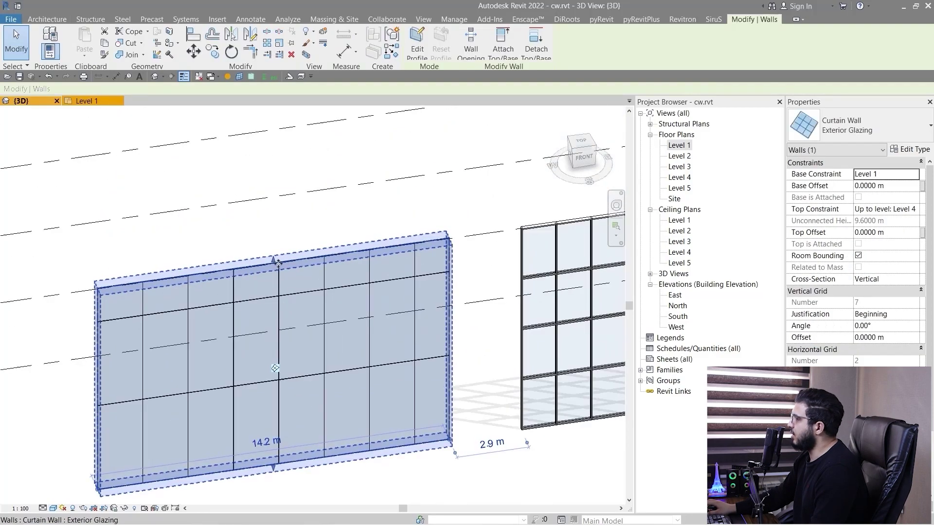
{"action": "left_click_drag", "start_coordinate": [275, 264], "coordinate": [275, 214]}
{"action": "middle_click_drag", "start_coordinate": [362, 388], "coordinate": [368, 342]}
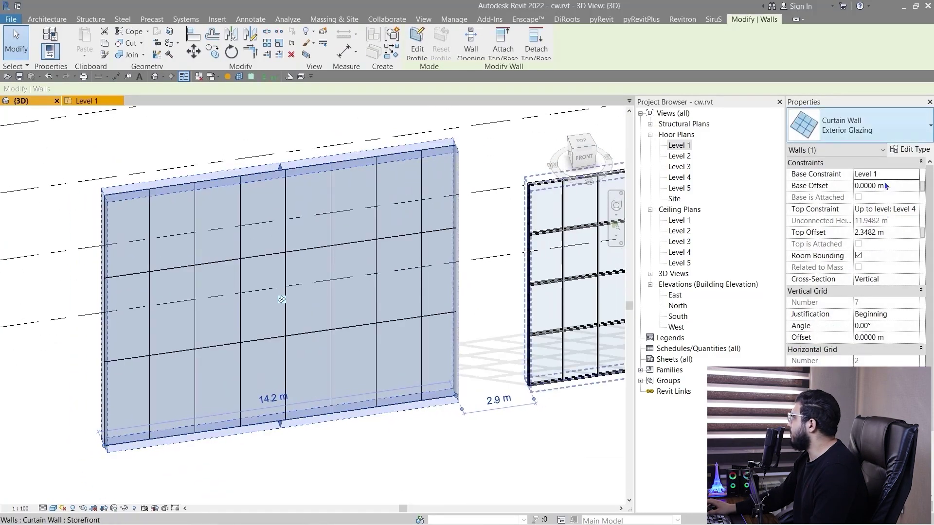
Duplicate the wall's type as Exterior Glazing 2 and set its curtain panel to tatbim spider
{"action": "left_click", "coordinate": [913, 150]}
{"action": "left_click", "coordinate": [869, 101]}
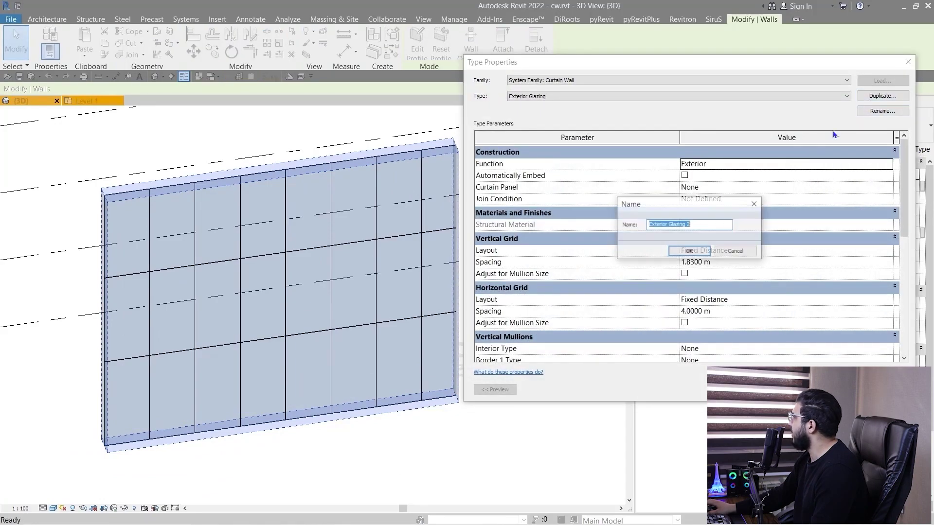
{"action": "left_click", "coordinate": [686, 253]}
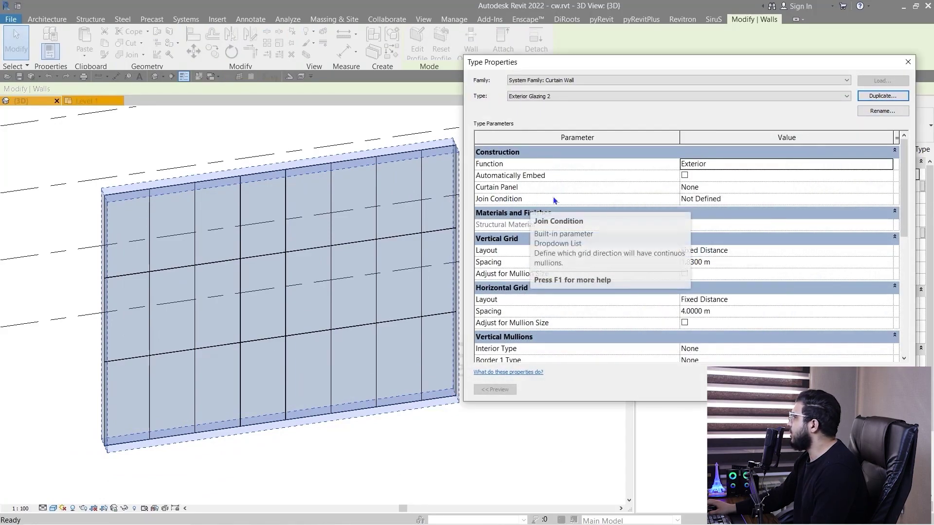
{"action": "left_click", "coordinate": [889, 188]}
{"action": "type", "text": "S"}
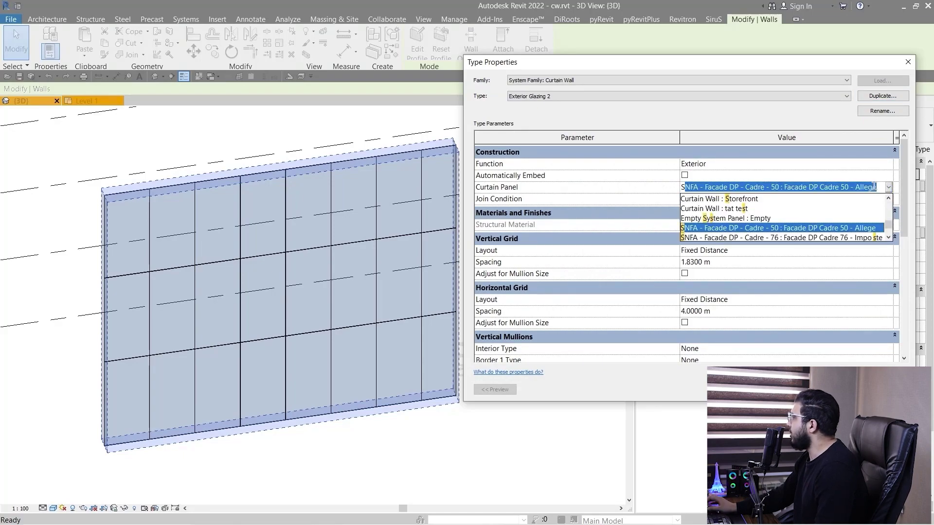
{"action": "type", "text": "pide"}
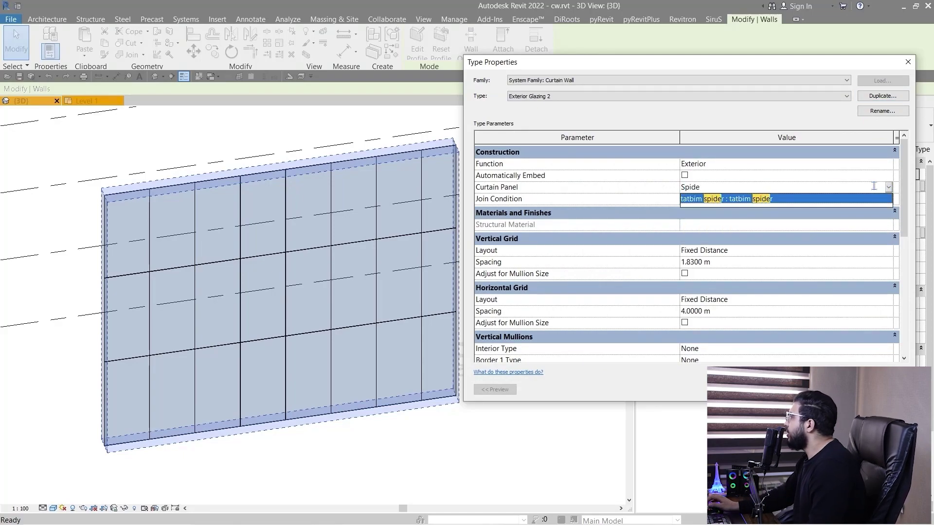
{"action": "left_click", "coordinate": [724, 200]}
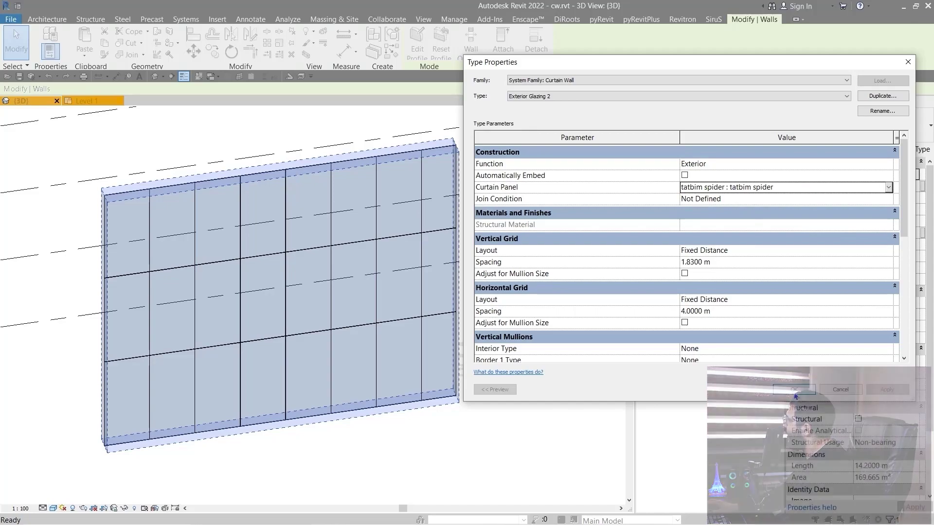
{"action": "left_click", "coordinate": [775, 390]}
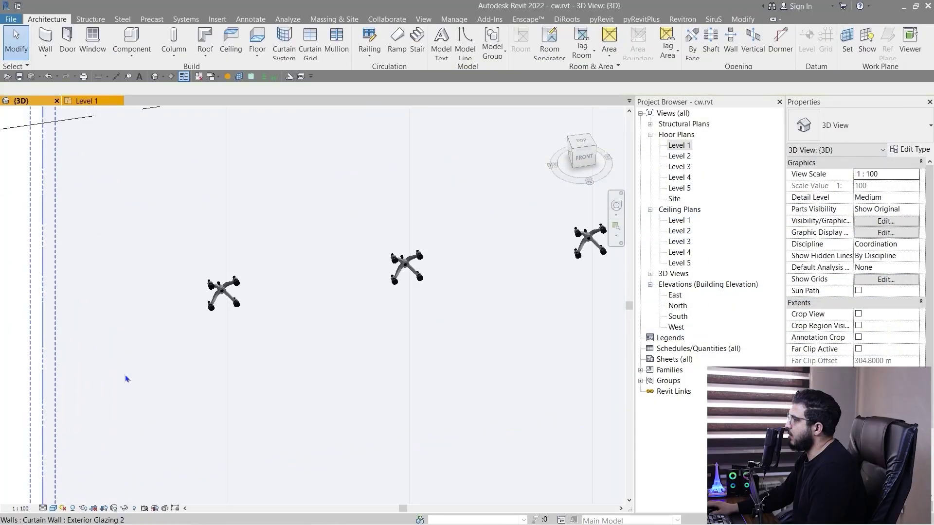
Examine the spider fittings at the grid intersections of the Exterior Glazing 2 curtain wall from several angles
{"action": "scroll", "coordinate": [282, 294], "scroll_direction": "up", "scroll_amount": 5}
{"action": "left_click", "coordinate": [281, 292]}
{"action": "scroll", "coordinate": [280, 292], "scroll_direction": "down", "scroll_amount": 5}
{"action": "key", "text": "Escape"}
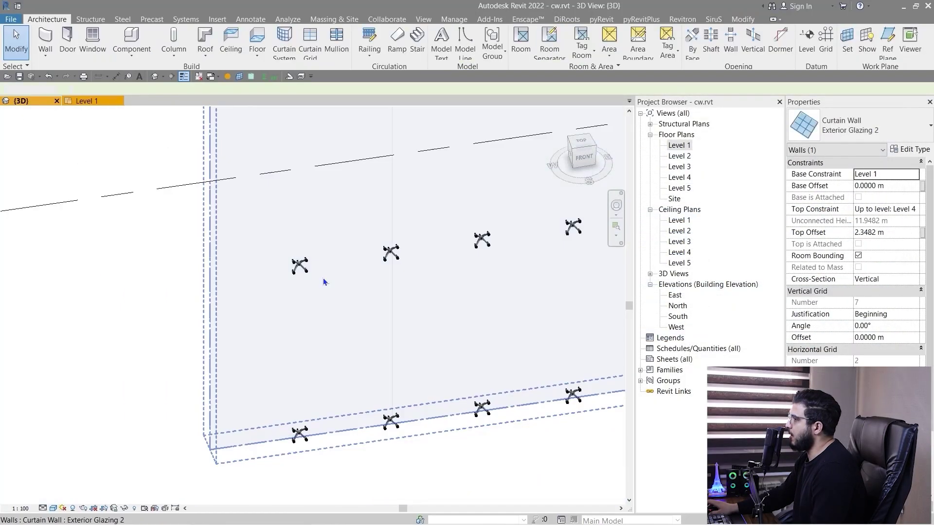
{"action": "left_click", "coordinate": [320, 294]}
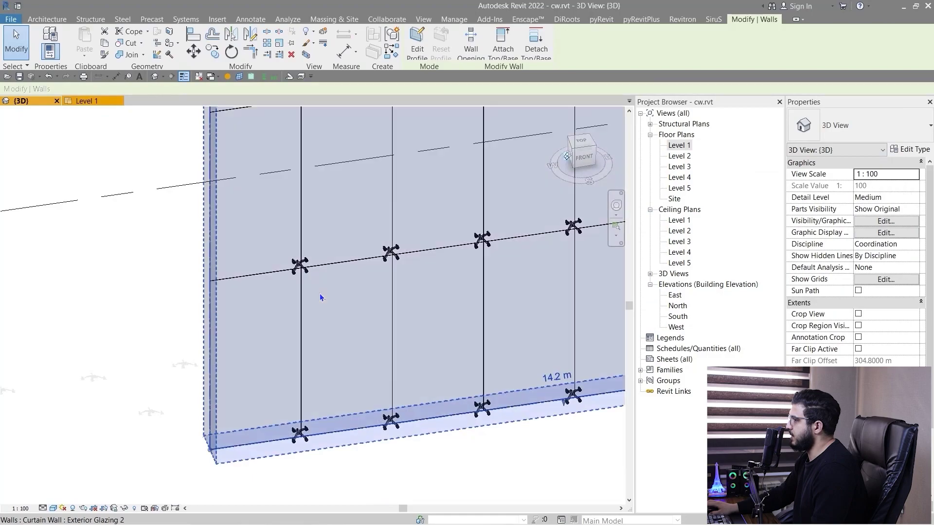
{"action": "left_click", "coordinate": [419, 459]}
{"action": "scroll", "coordinate": [482, 451], "scroll_direction": "down", "scroll_amount": 3}
{"action": "middle_click_drag", "start_coordinate": [484, 453], "coordinate": [447, 313]}
{"action": "scroll", "coordinate": [447, 313], "scroll_direction": "up", "scroll_amount": 6}
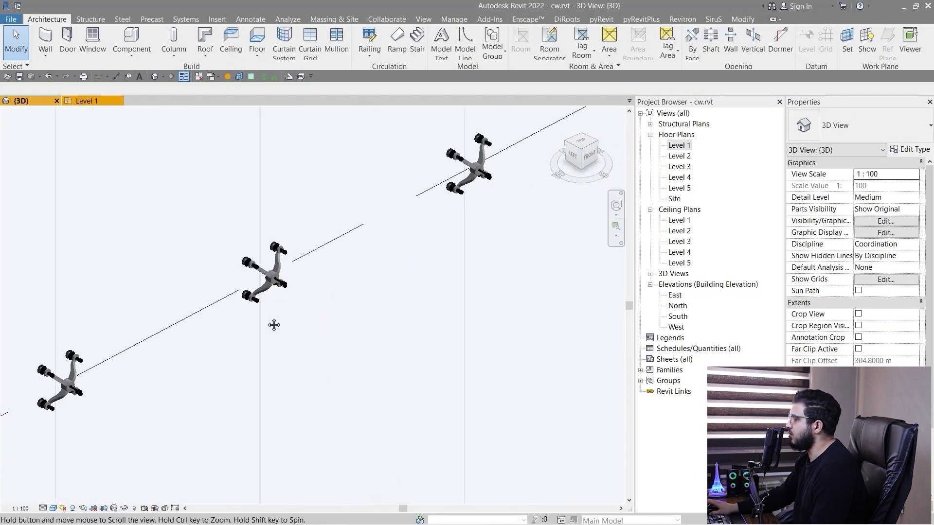